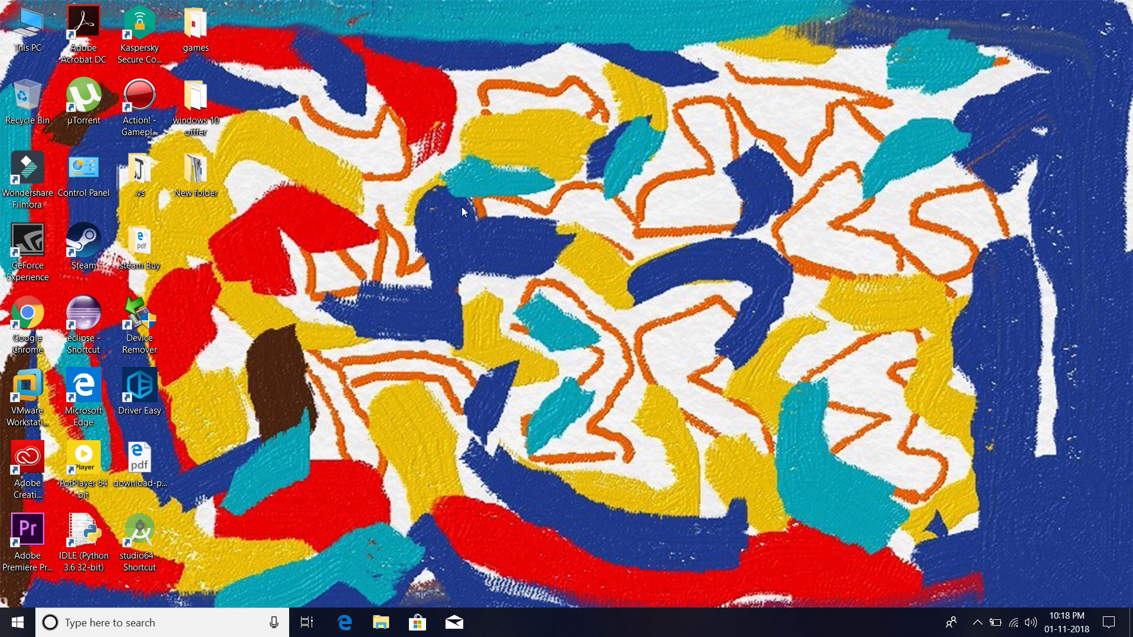
Refresh the desktop several times from its right-click menu
{"action": "right_click", "coordinate": [452, 237]}
{"action": "left_click", "coordinate": [468, 288]}
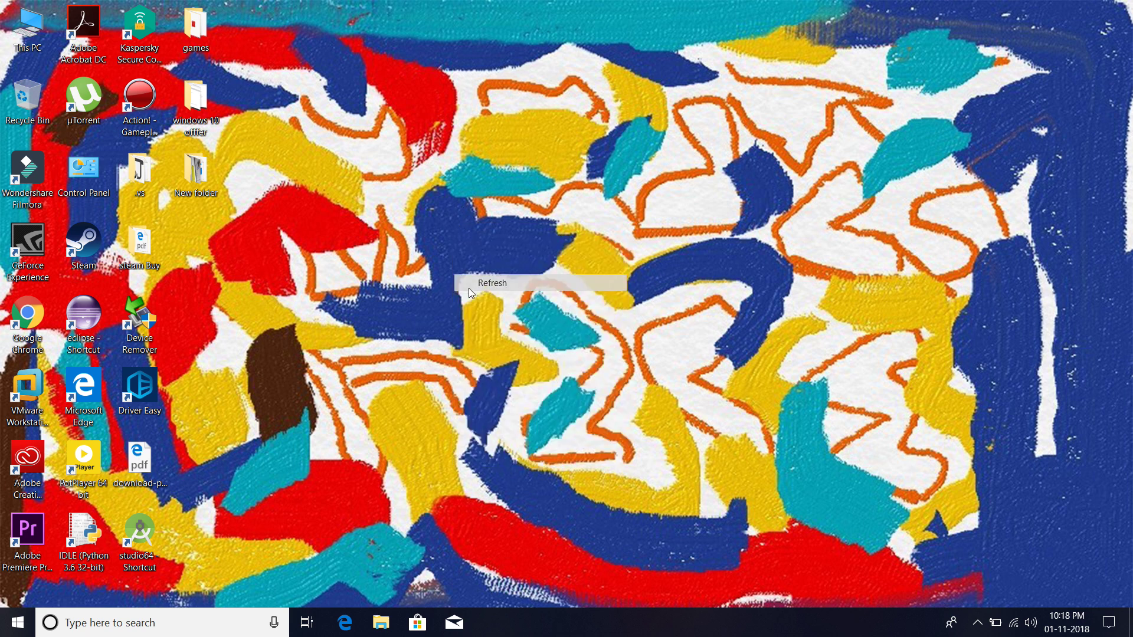
{"action": "right_click", "coordinate": [456, 200]}
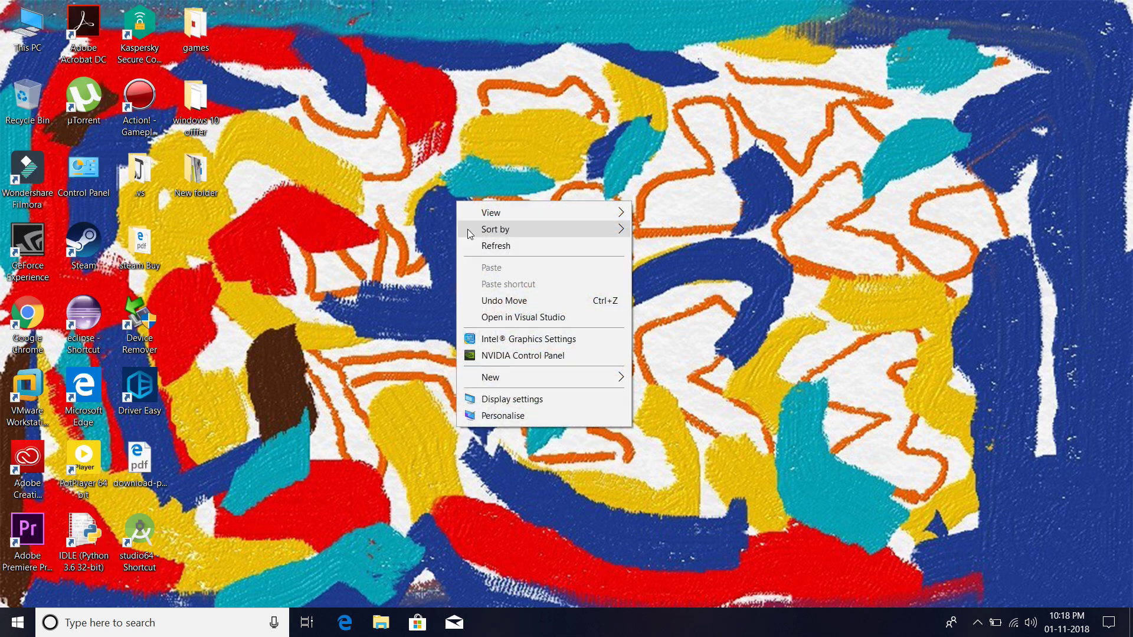
{"action": "left_click", "coordinate": [473, 243]}
{"action": "right_click", "coordinate": [467, 239]}
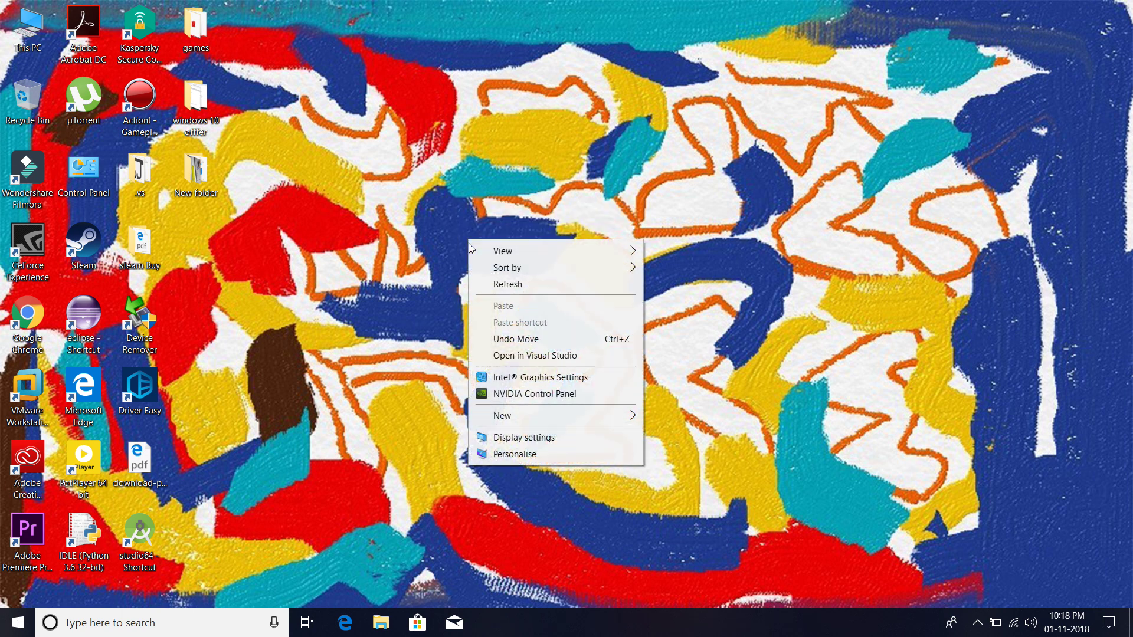
{"action": "left_click", "coordinate": [479, 277]}
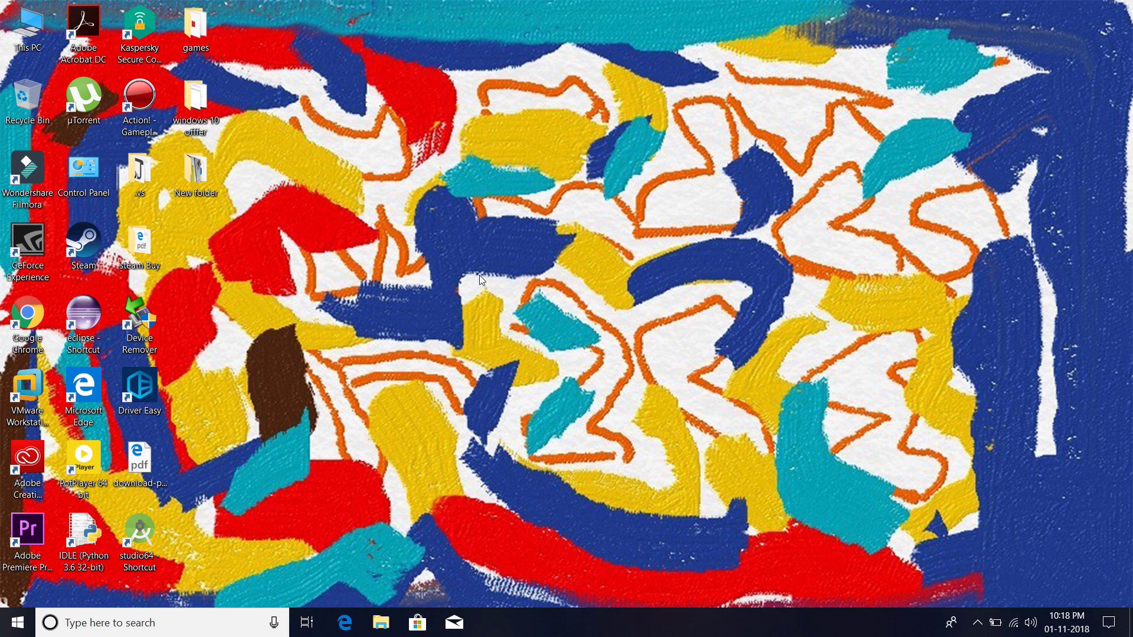
{"action": "right_click", "coordinate": [525, 146]}
{"action": "left_click", "coordinate": [539, 190]}
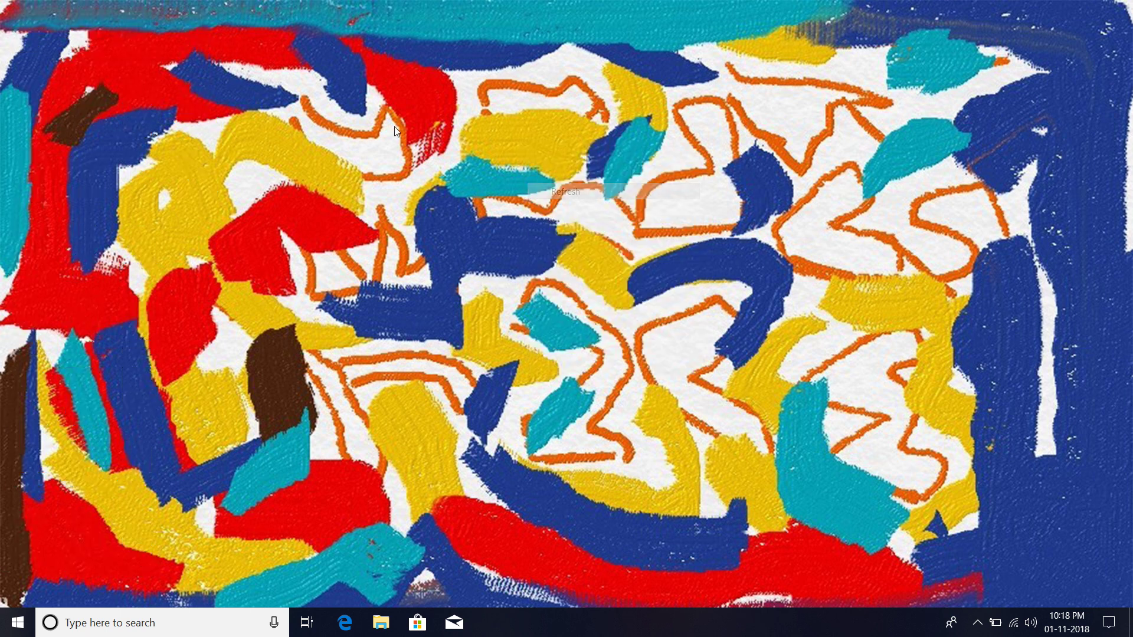
Open hjj from D:\Adobe photoshop project with Adobe Photoshop CC 2017
{"action": "key", "text": "super+e"}
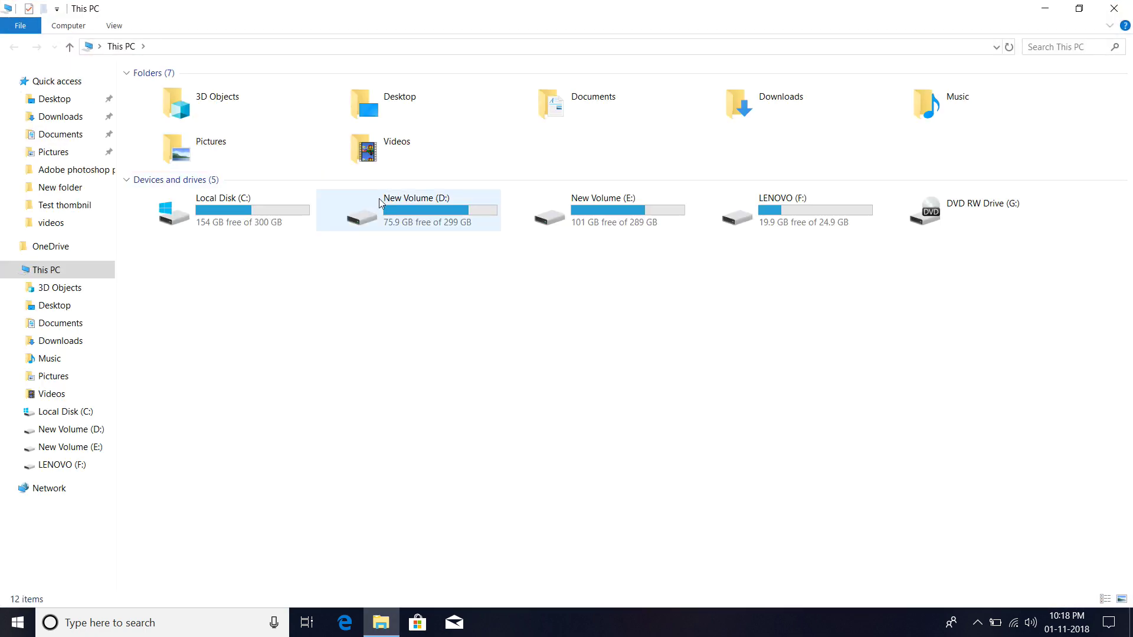
{"action": "double_click", "coordinate": [450, 220]}
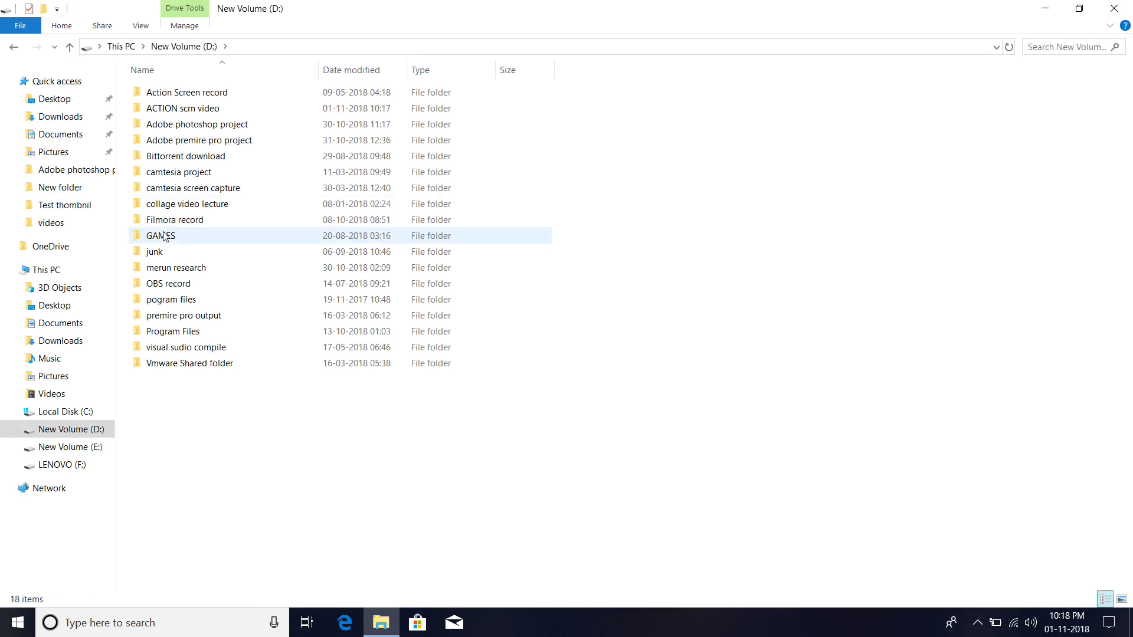
{"action": "double_click", "coordinate": [195, 124]}
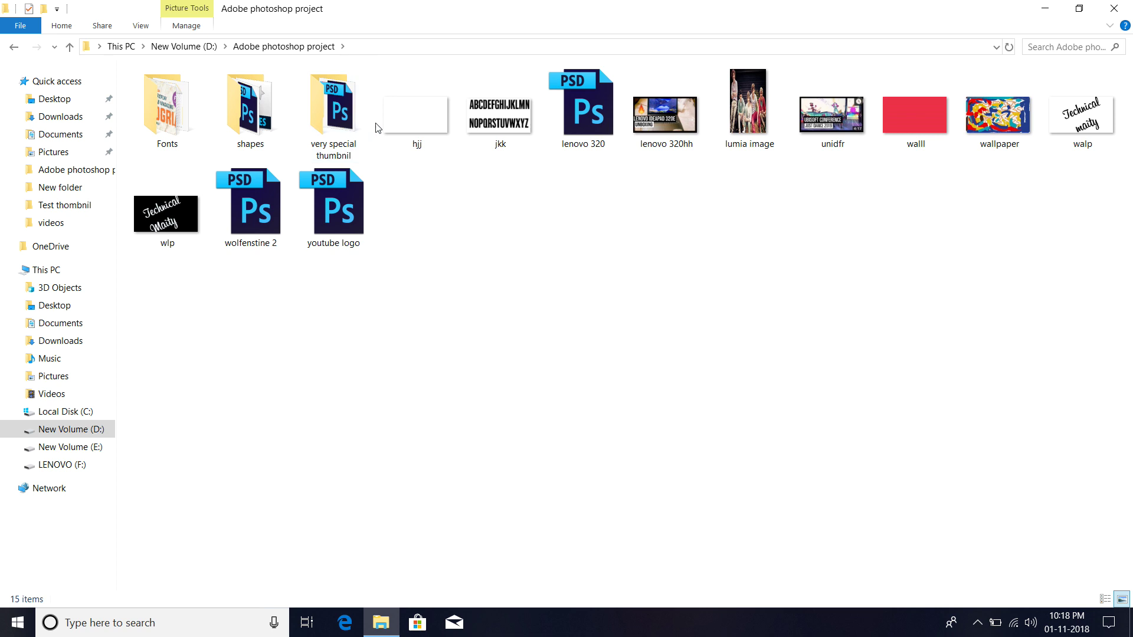
{"action": "right_click", "coordinate": [378, 127]}
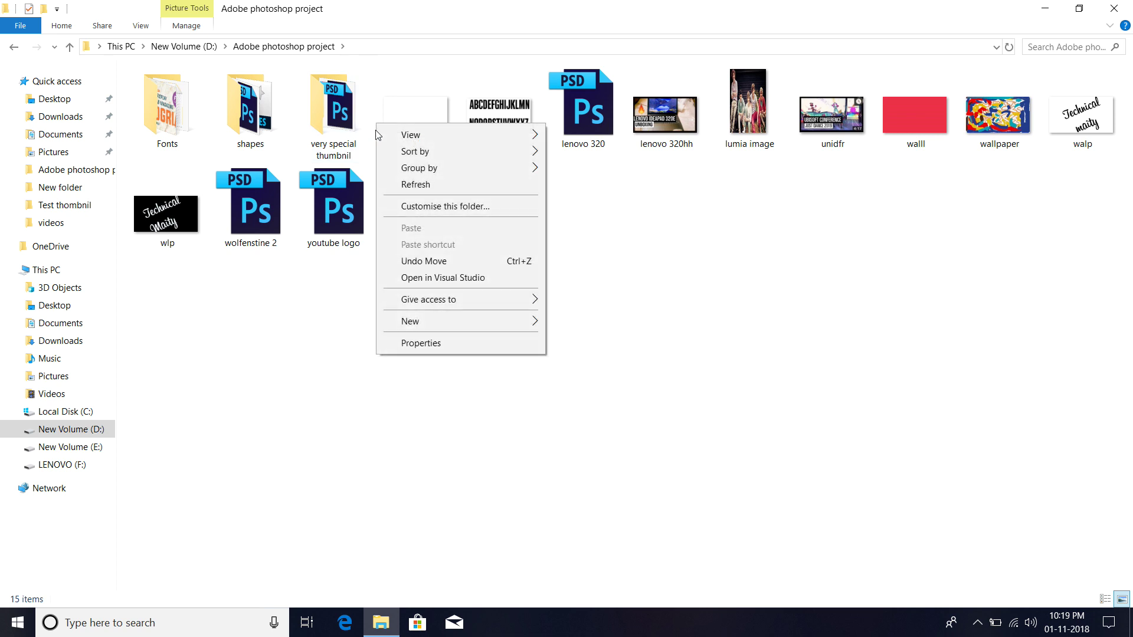
{"action": "left_click", "coordinate": [698, 287]}
{"action": "left_click", "coordinate": [421, 133]}
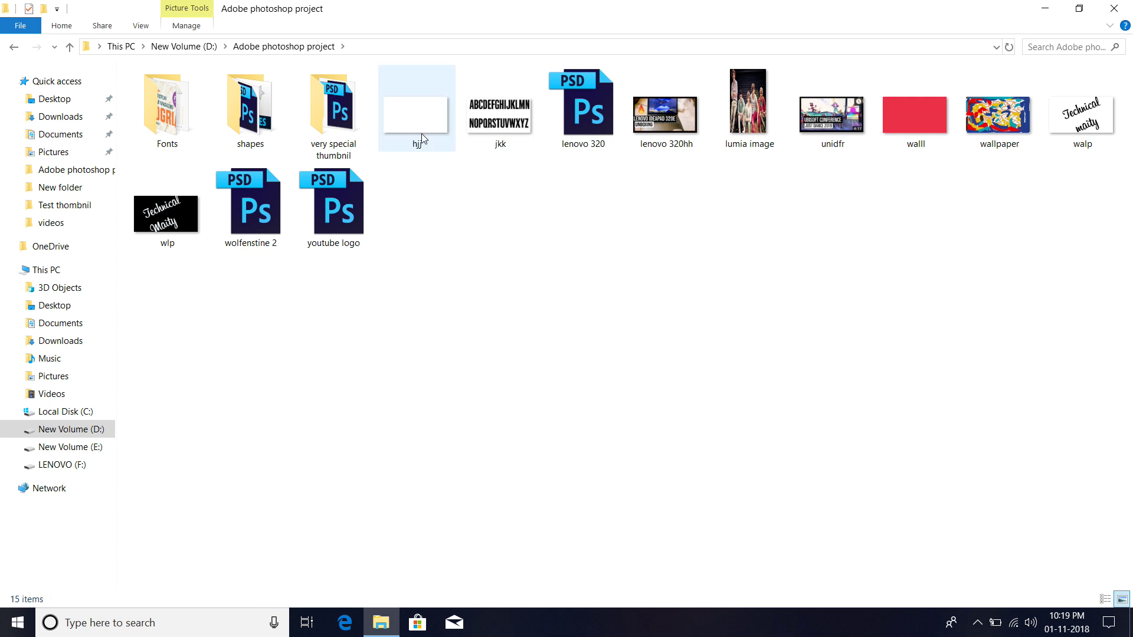
{"action": "right_click", "coordinate": [421, 133]}
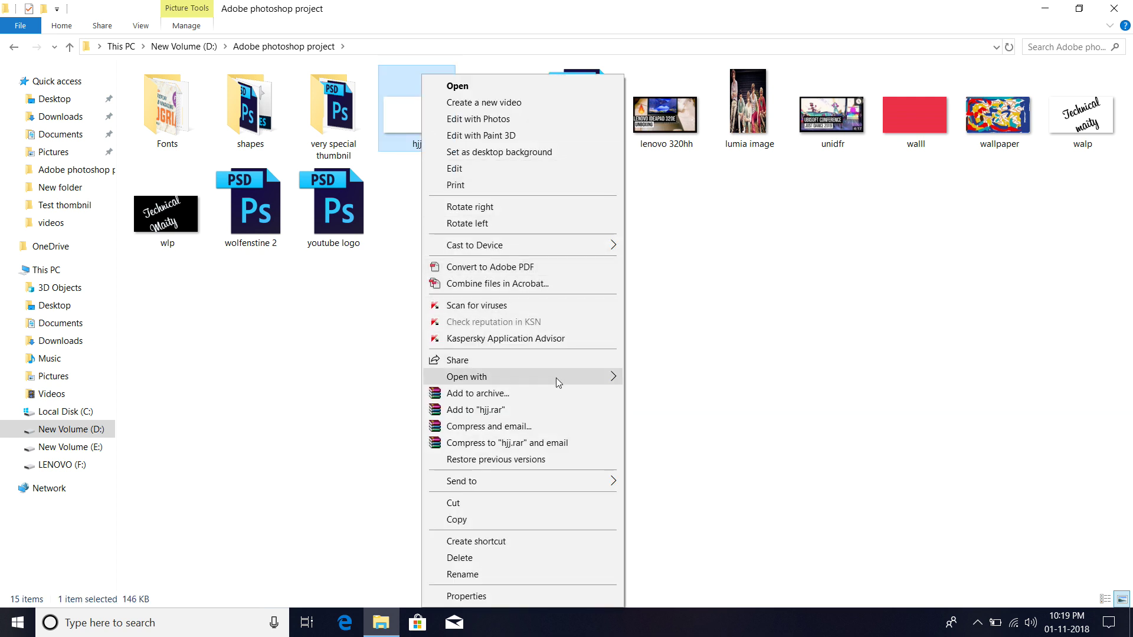
{"action": "mouse_move", "coordinate": [478, 377]}
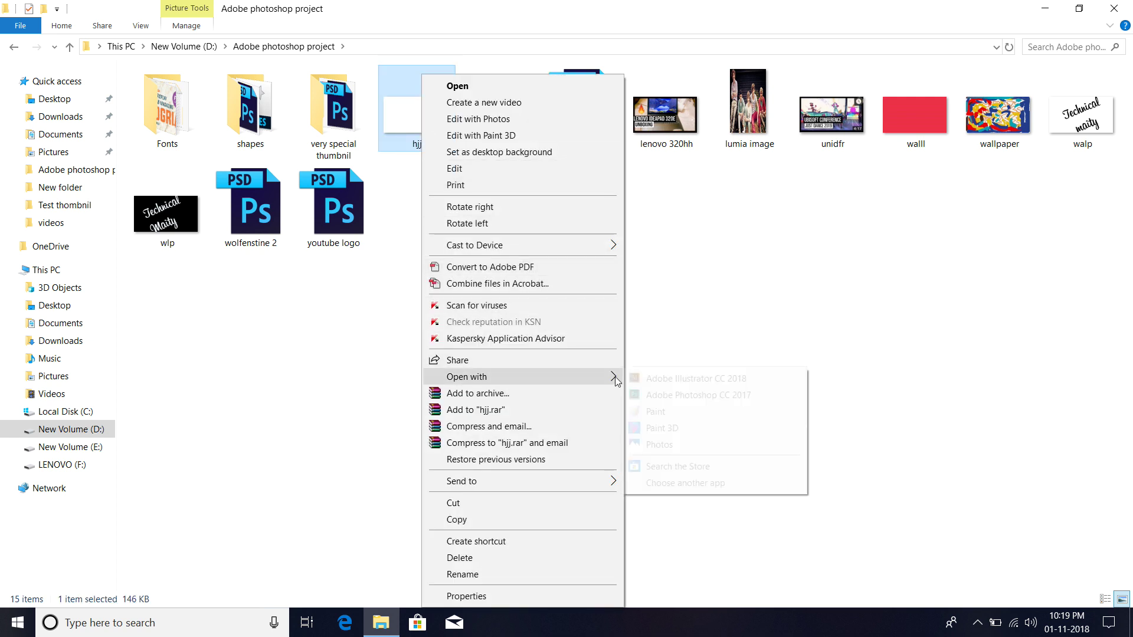
{"action": "left_click", "coordinate": [631, 394]}
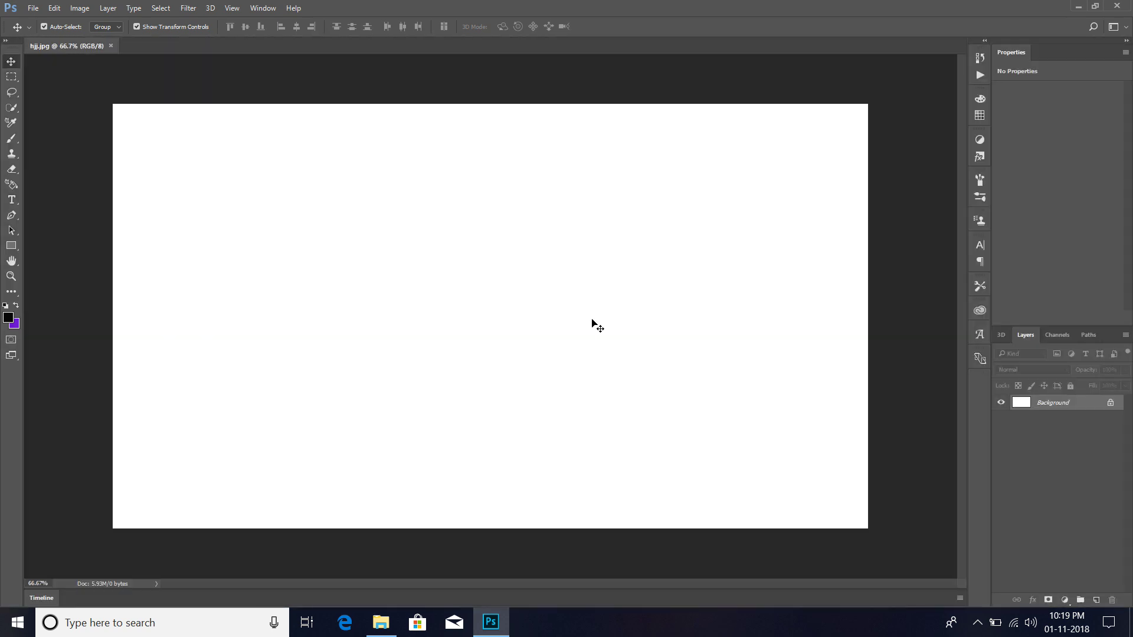
Paint a thick black zigzag stroke across the hjj canvas with the Brush Tool
{"action": "left_click", "coordinate": [18, 142]}
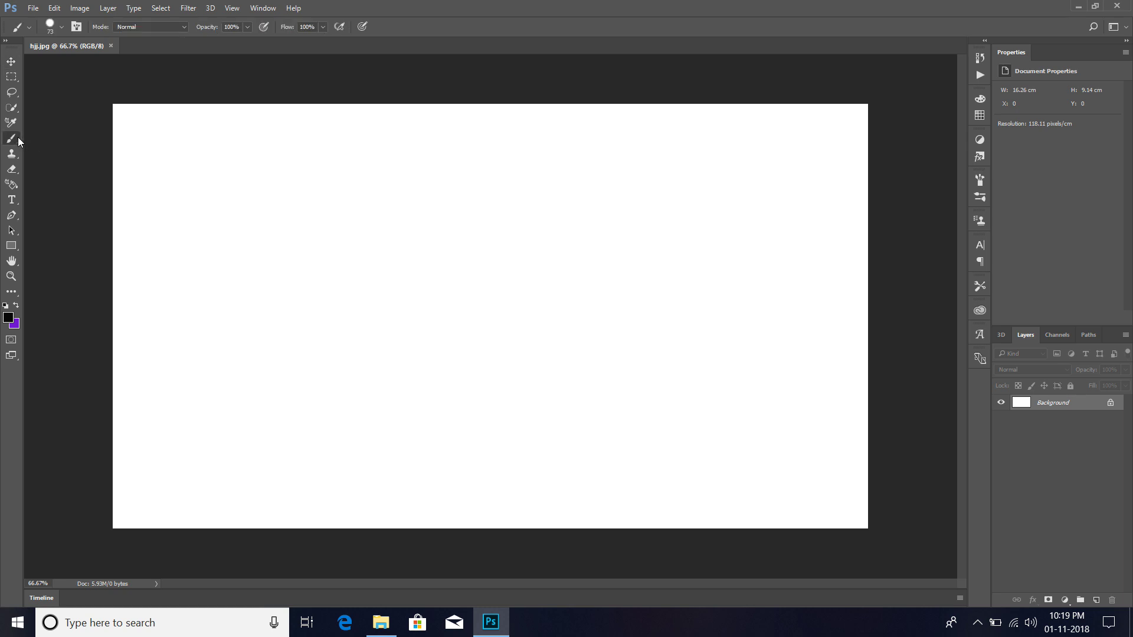
{"action": "left_click", "coordinate": [36, 138]}
{"action": "mouse_move", "coordinate": [199, 225]}
{"action": "left_mouse_down"}
{"action": "mouse_move", "coordinate": [270, 311]}
{"action": "mouse_move", "coordinate": [455, 230]}
{"action": "mouse_move", "coordinate": [462, 334]}
{"action": "mouse_move", "coordinate": [557, 374]}
{"action": "mouse_move", "coordinate": [611, 289]}
{"action": "mouse_move", "coordinate": [689, 236]}
{"action": "left_mouse_up"}
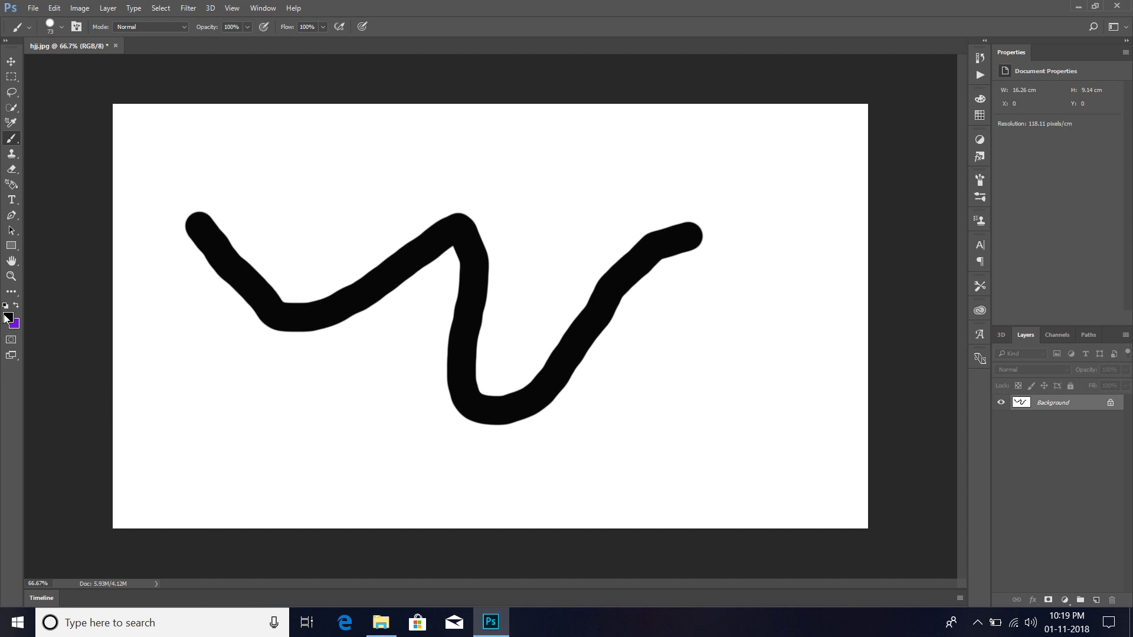
Make the foreground colour red and paint a red wavy stroke below the black one
{"action": "left_click", "coordinate": [7, 317]}
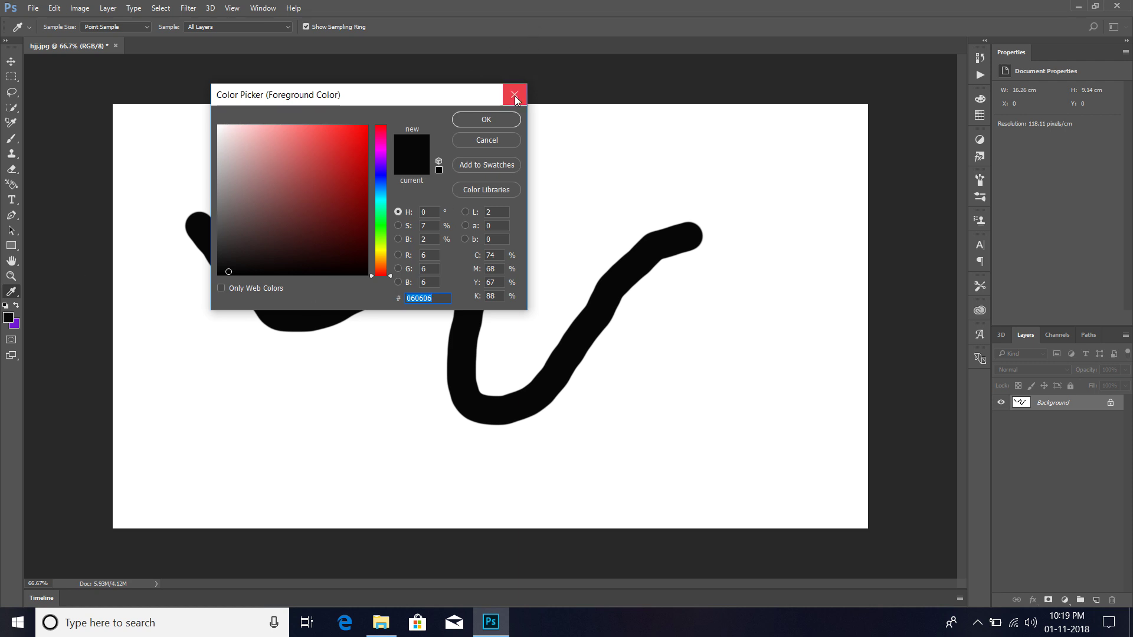
{"action": "key", "text": "Escape"}
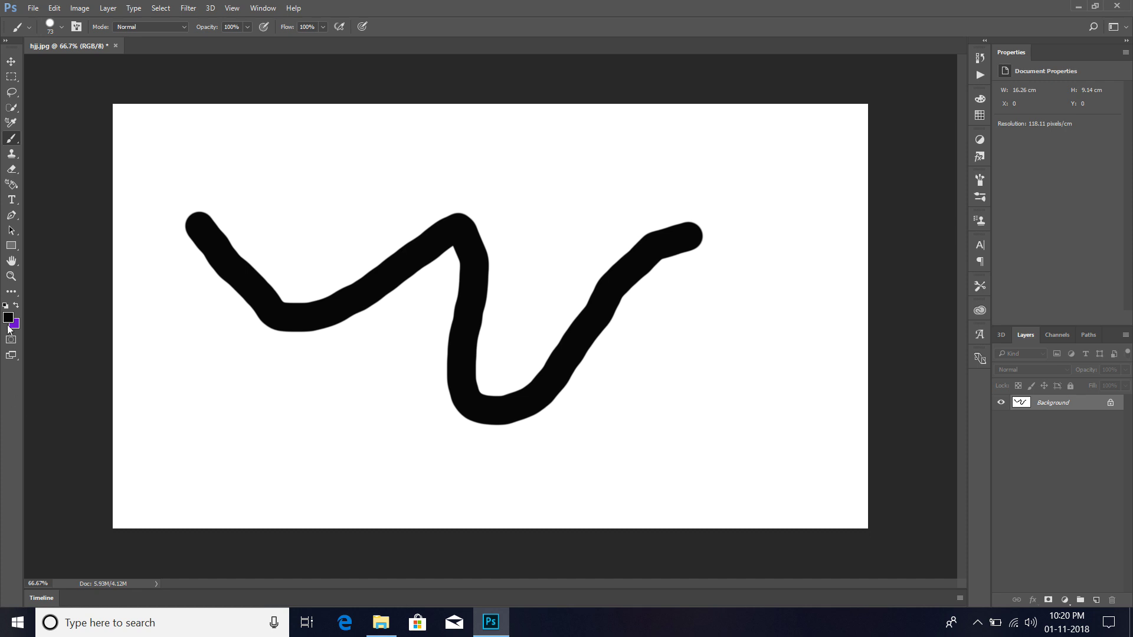
{"action": "left_click", "coordinate": [12, 318]}
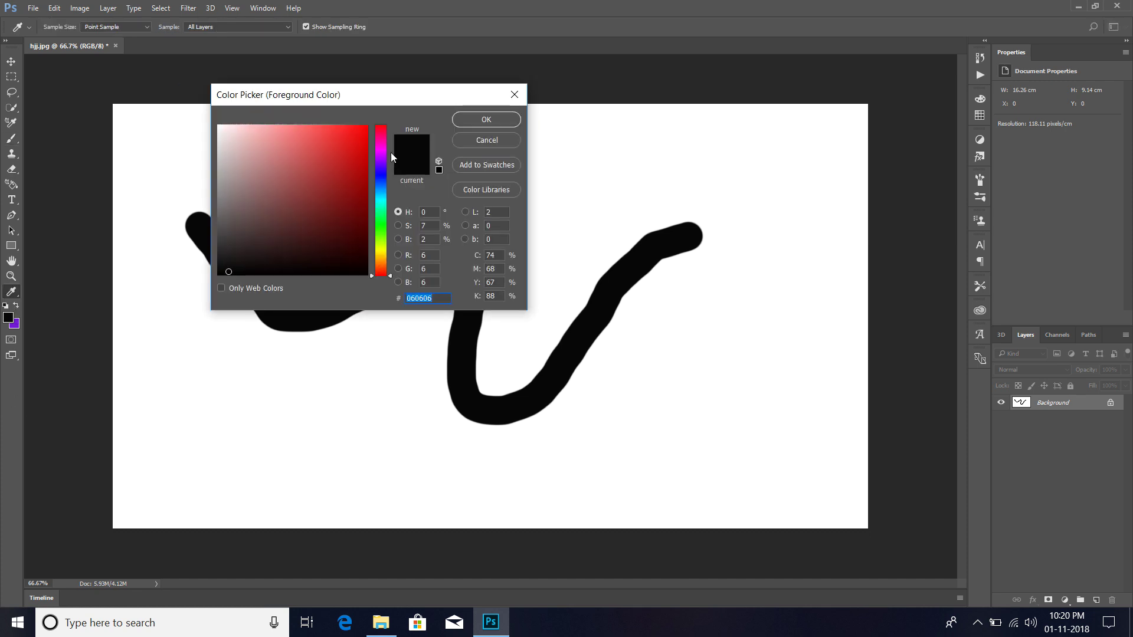
{"action": "left_click", "coordinate": [350, 138]}
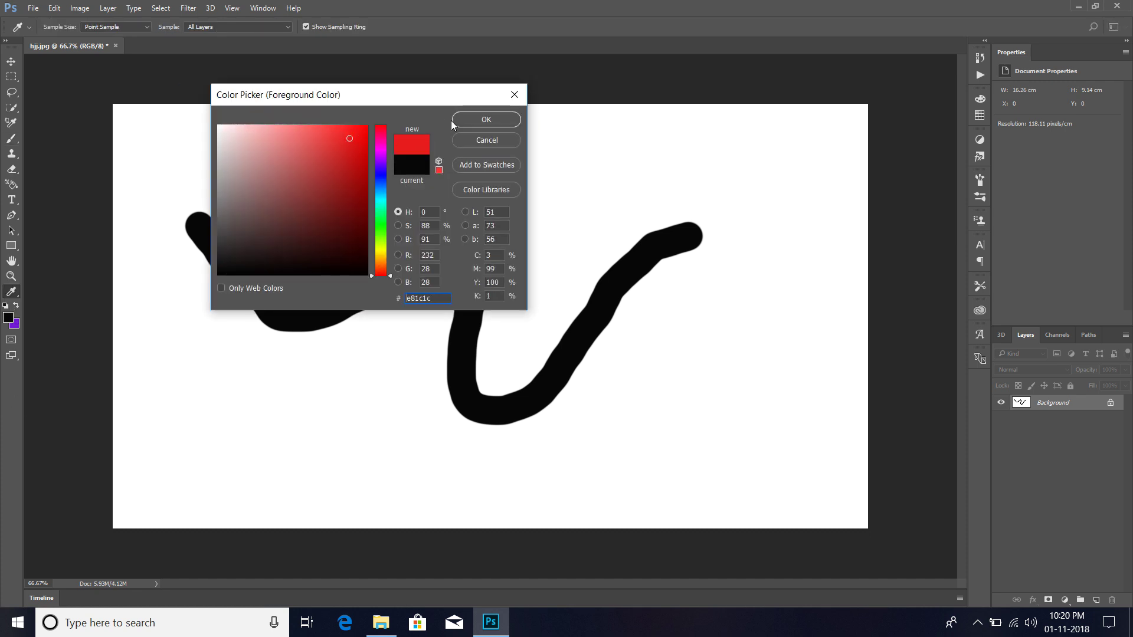
{"action": "left_click", "coordinate": [485, 120]}
{"action": "key", "text": "b"}
{"action": "mouse_move", "coordinate": [203, 383]}
{"action": "left_mouse_down"}
{"action": "mouse_move", "coordinate": [215, 399]}
{"action": "mouse_move", "coordinate": [328, 391]}
{"action": "mouse_move", "coordinate": [673, 461]}
{"action": "left_mouse_up"}
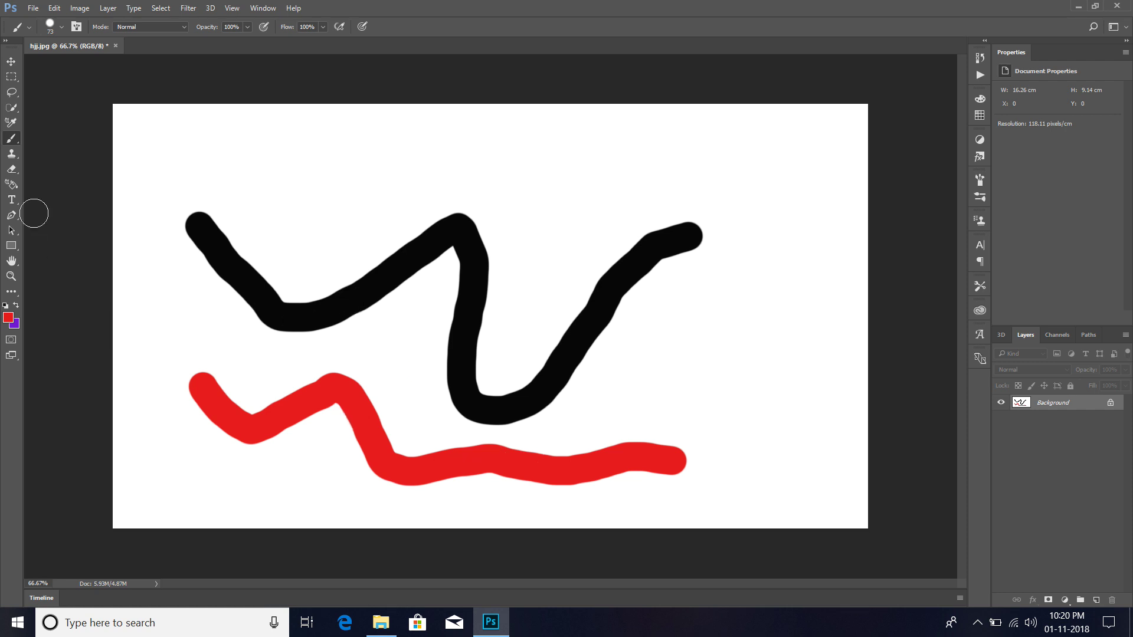
Glance at the brush variants, then quit Photoshop with Ctrl+Q
{"action": "right_click", "coordinate": [12, 142]}
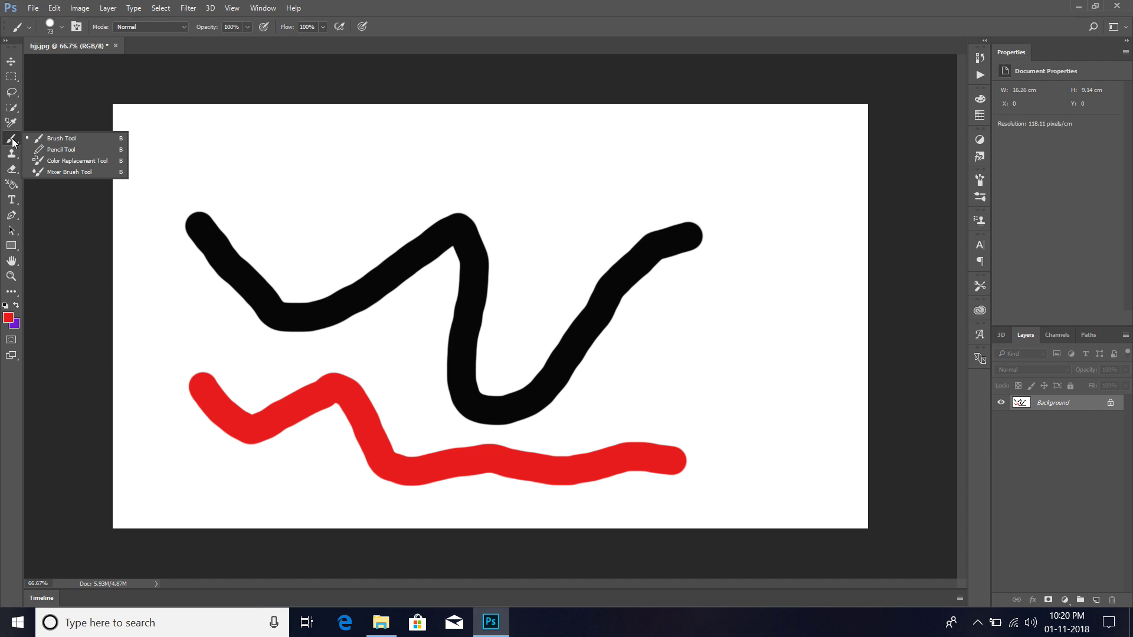
{"action": "left_click", "coordinate": [45, 112]}
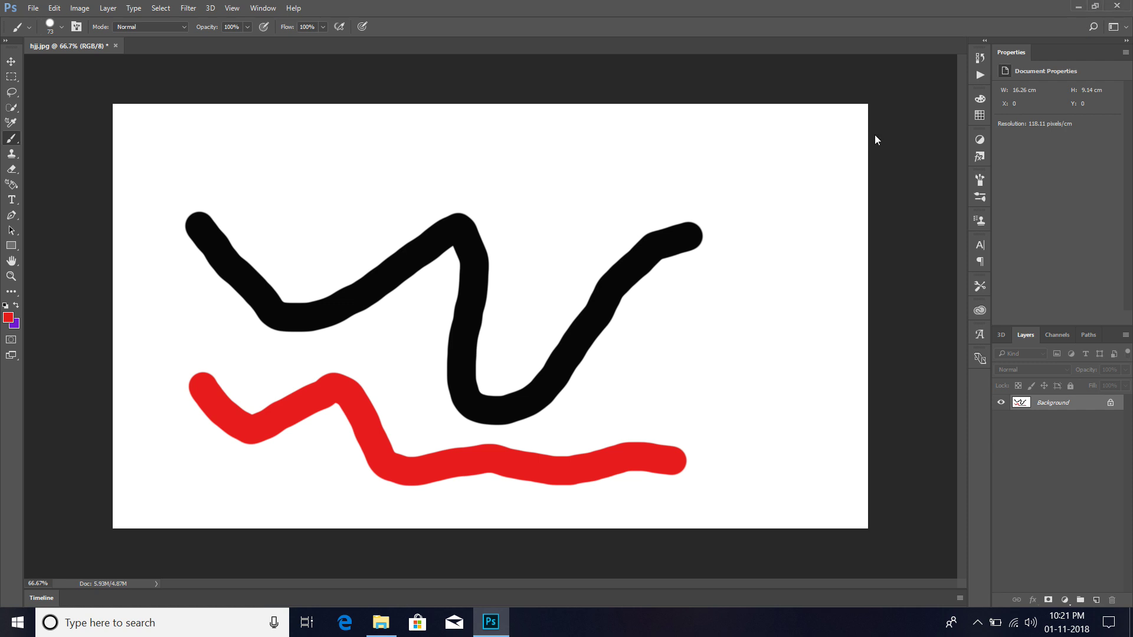
{"action": "key", "text": "ctrl+q"}
Discard the painting and open all thubnil.psd from very special thumbnil > Youtube Project > Test thombnil
{"action": "left_click", "coordinate": [569, 236]}
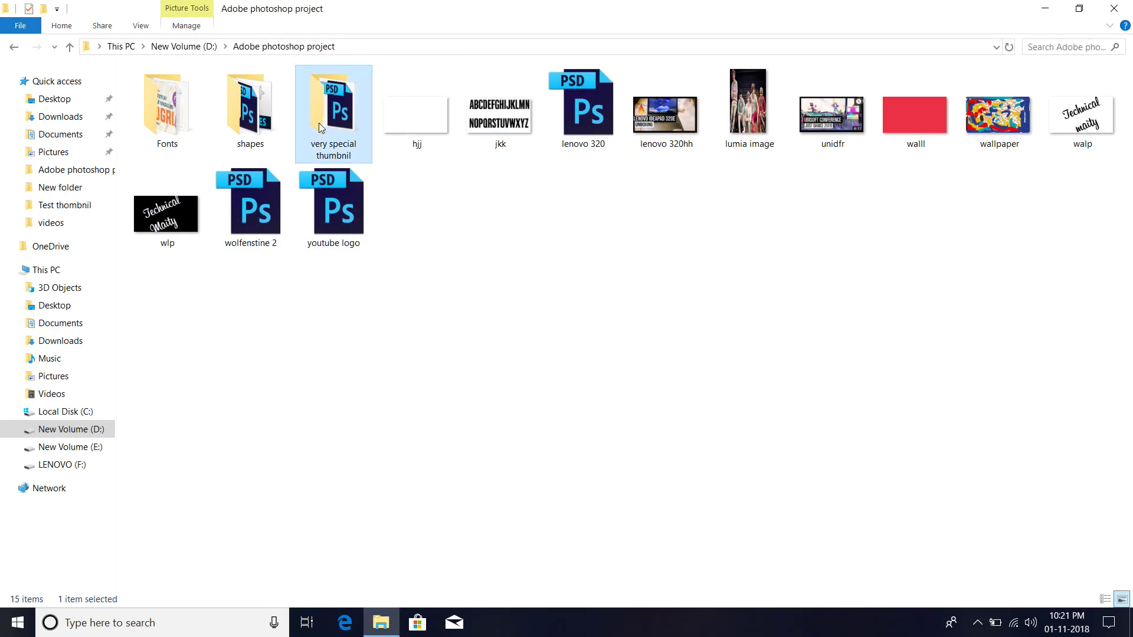
{"action": "double_click", "coordinate": [319, 123]}
{"action": "double_click", "coordinate": [230, 135]}
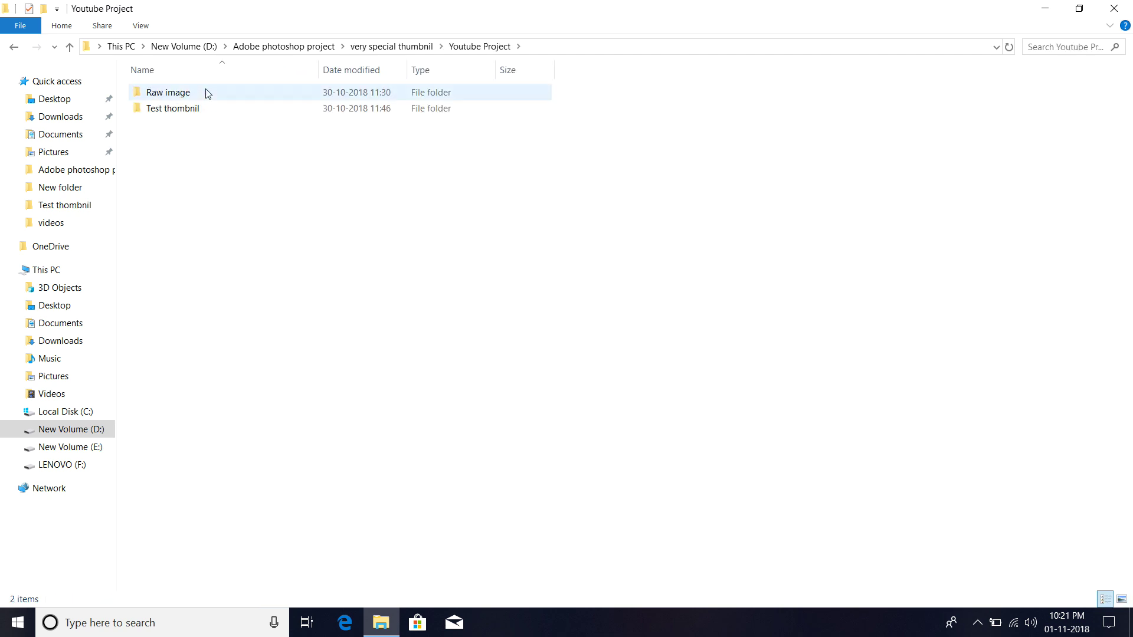
{"action": "double_click", "coordinate": [198, 108]}
{"action": "left_click", "coordinate": [189, 110]}
{"action": "double_click", "coordinate": [189, 107]}
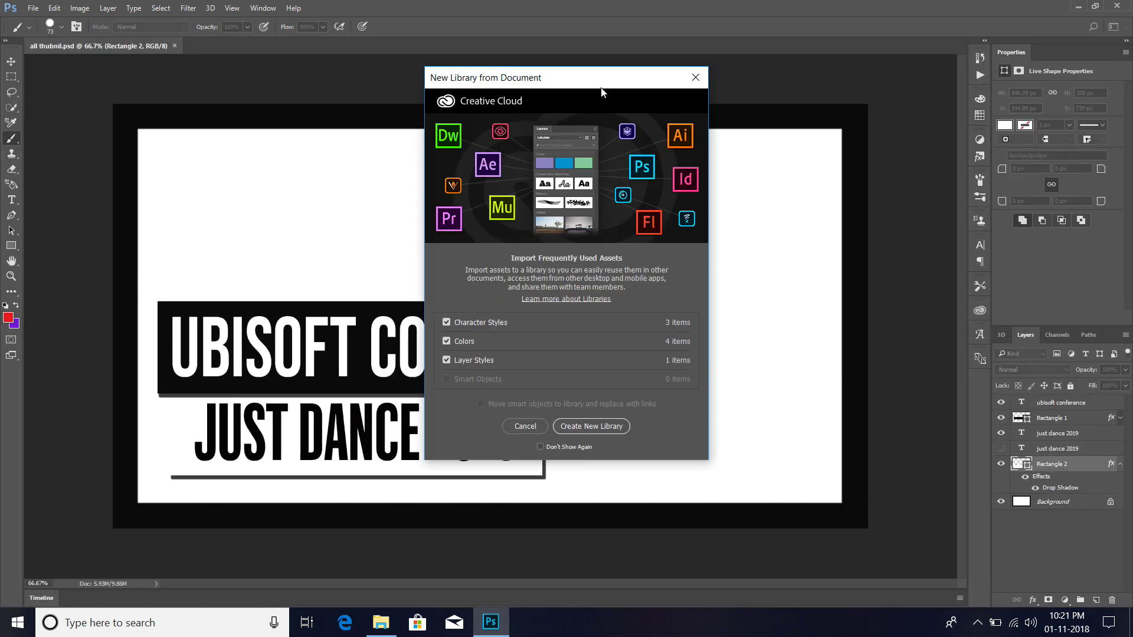
Hide the UBISOFT CONFERENCE, black banner and JUST DANCE 2019 layers, then select Background
{"action": "left_click", "coordinate": [696, 77]}
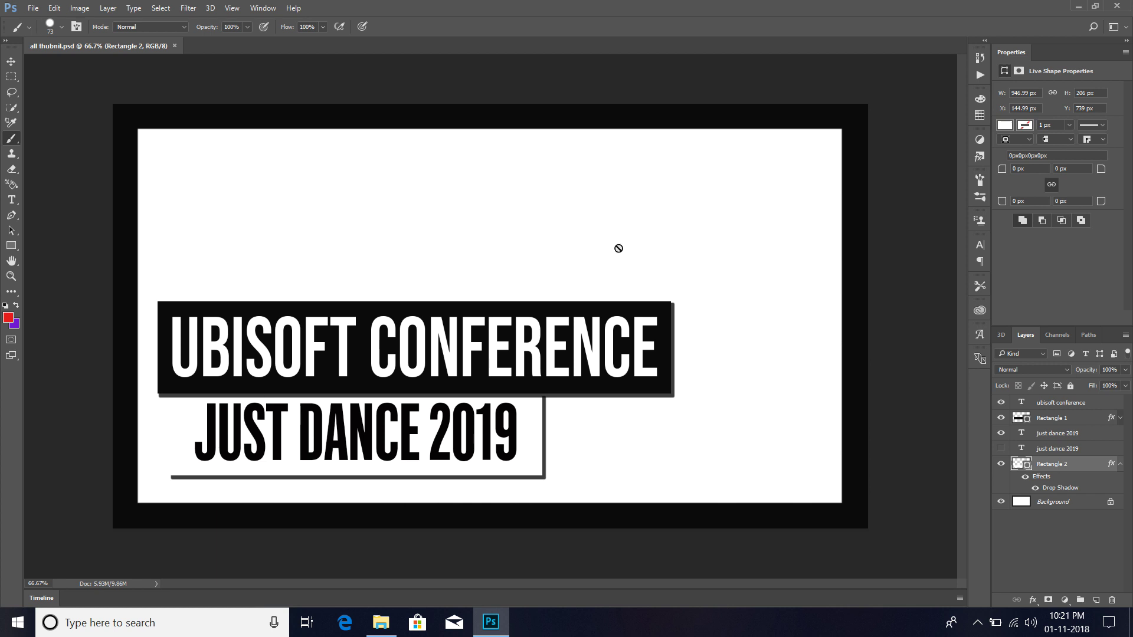
{"action": "left_click", "coordinate": [1001, 402]}
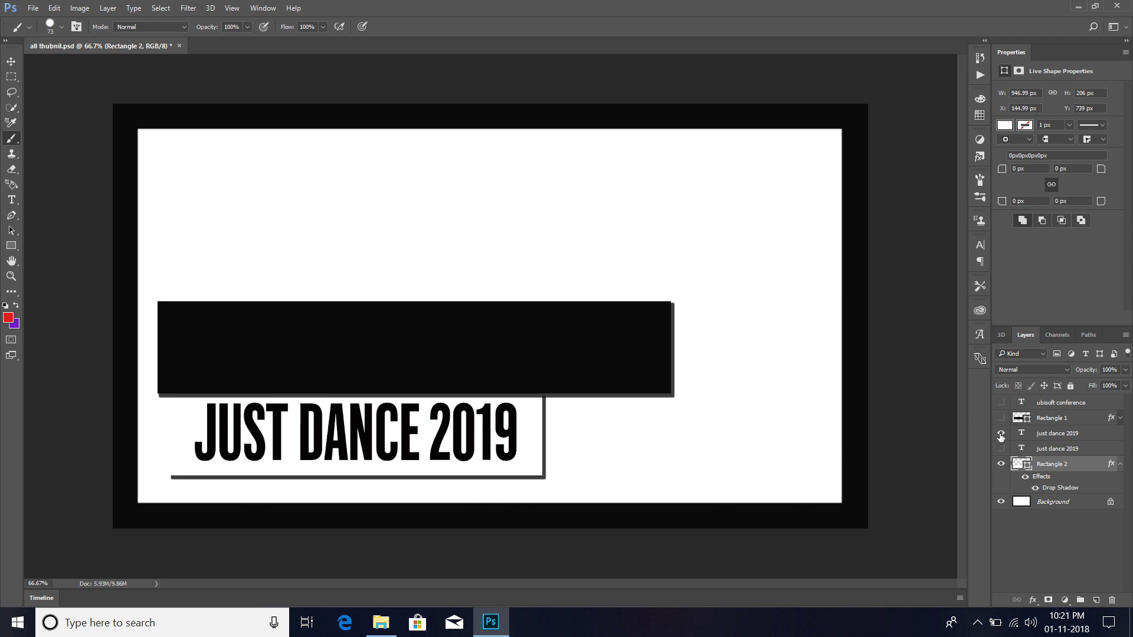
{"action": "left_click", "coordinate": [1001, 433]}
{"action": "left_click", "coordinate": [1001, 463]}
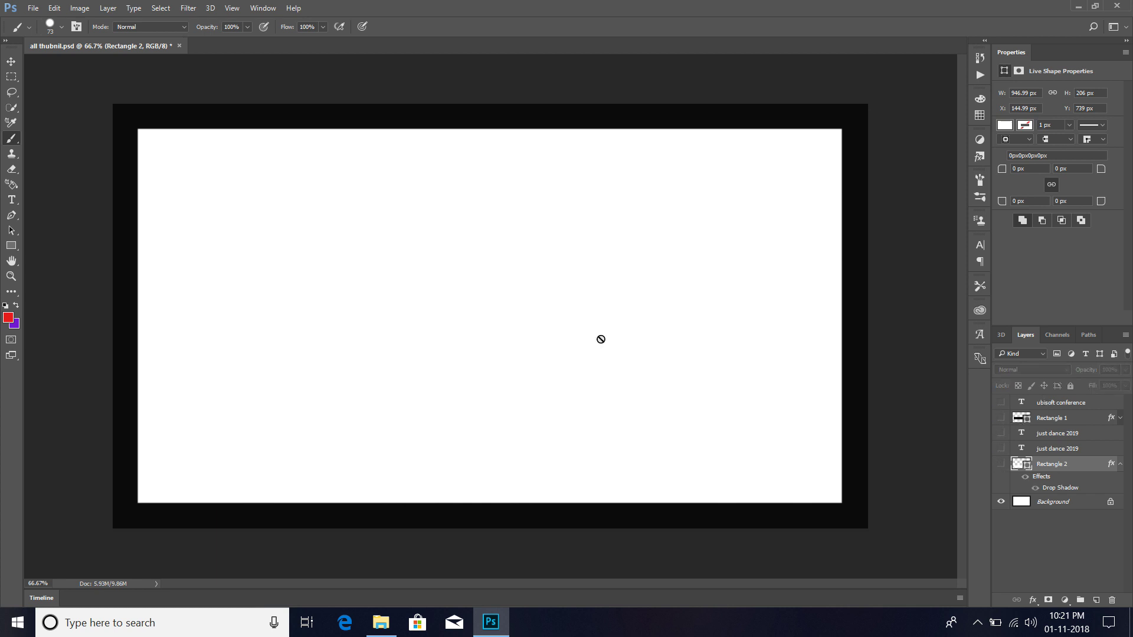
{"action": "left_click", "coordinate": [1049, 503]}
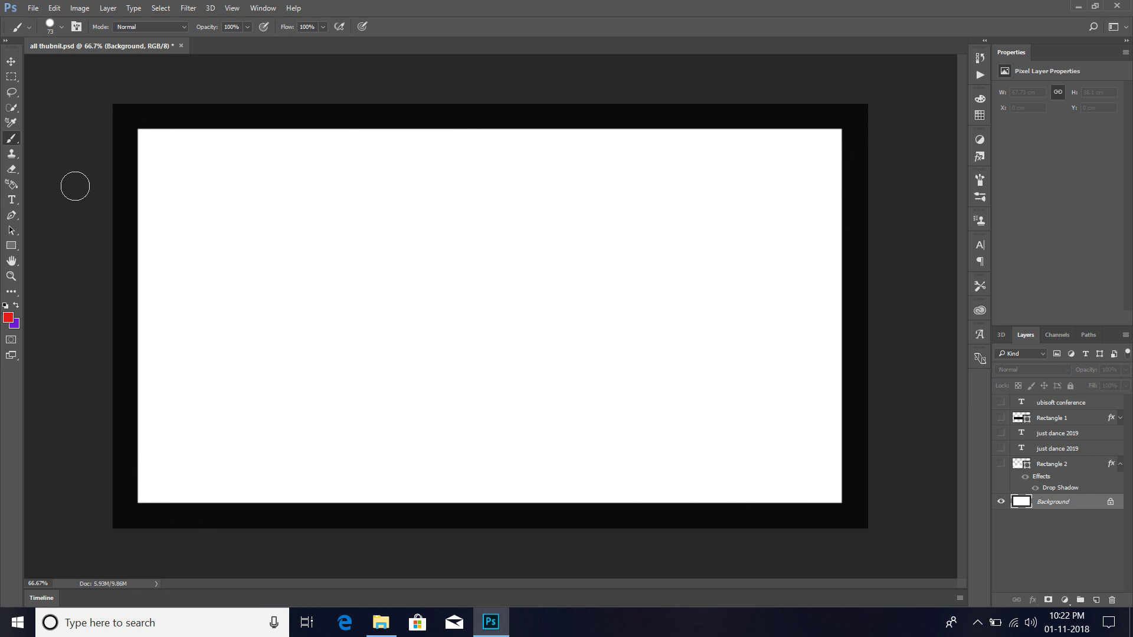
Convert the Background into unlocked Layer 0, then try locking it
{"action": "right_click", "coordinate": [13, 142]}
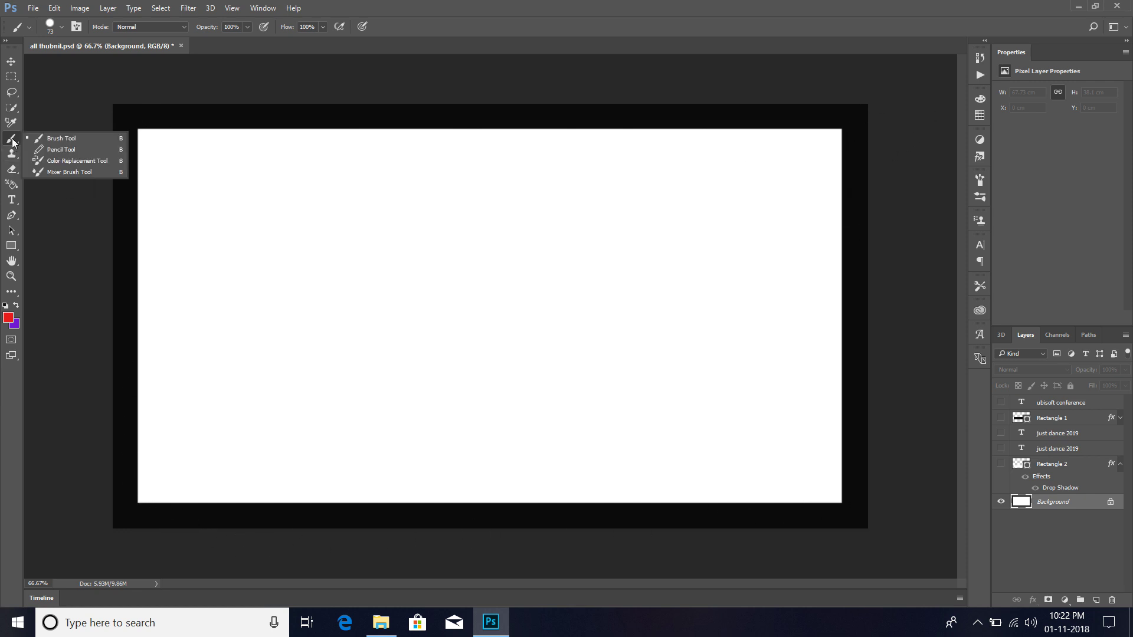
{"action": "left_click", "coordinate": [62, 102]}
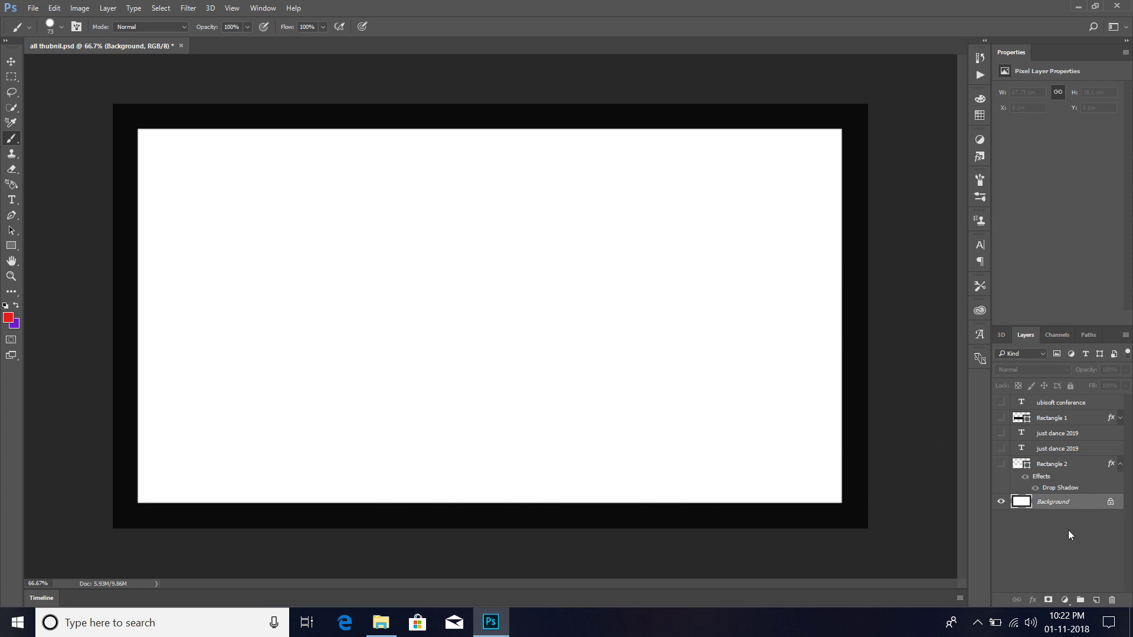
{"action": "left_click", "coordinate": [1110, 504]}
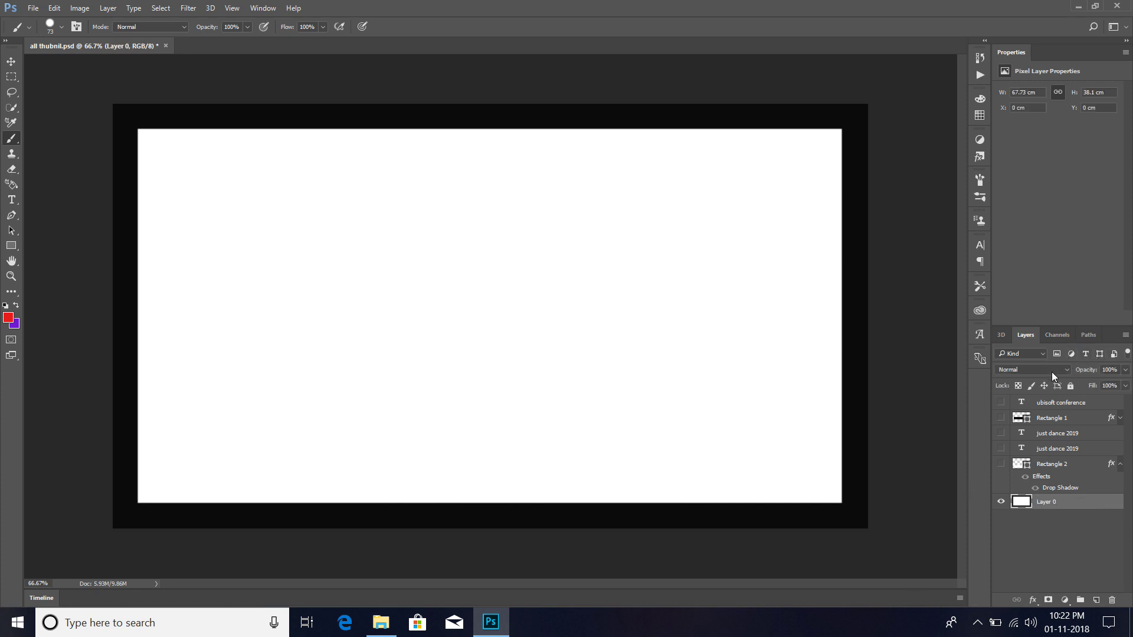
{"action": "left_click", "coordinate": [1070, 385]}
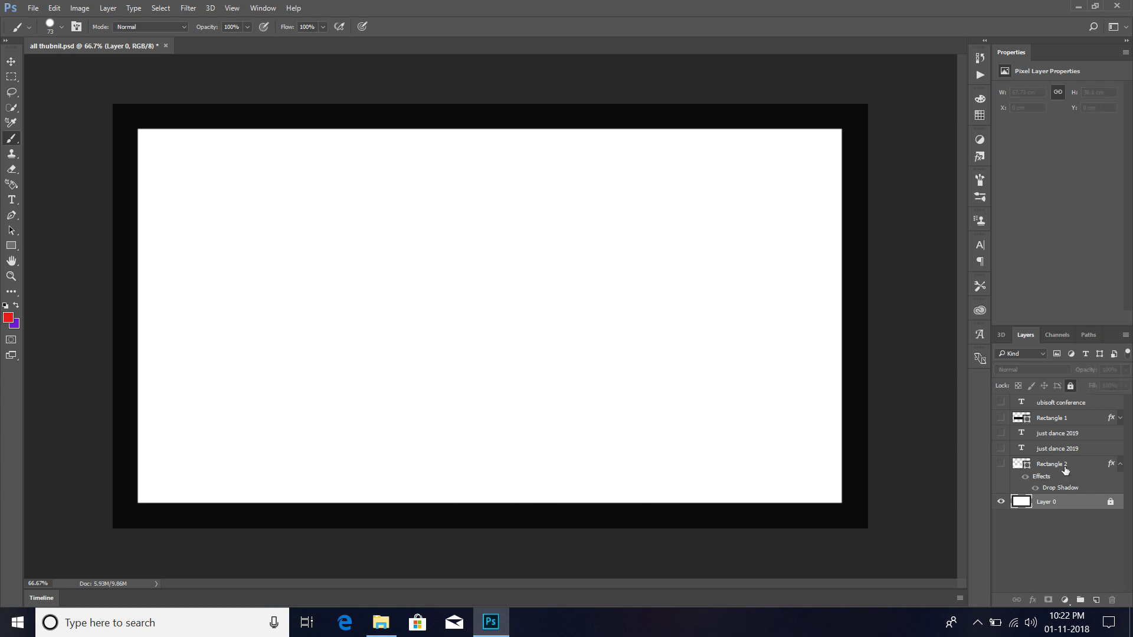
{"action": "left_click", "coordinate": [1062, 528]}
Reselect Layer 0 and toggle Lock All, ending with the layer unlocked
{"action": "left_click_drag", "start_coordinate": [1062, 502], "coordinate": [1027, 600]}
{"action": "left_click", "coordinate": [1038, 570]}
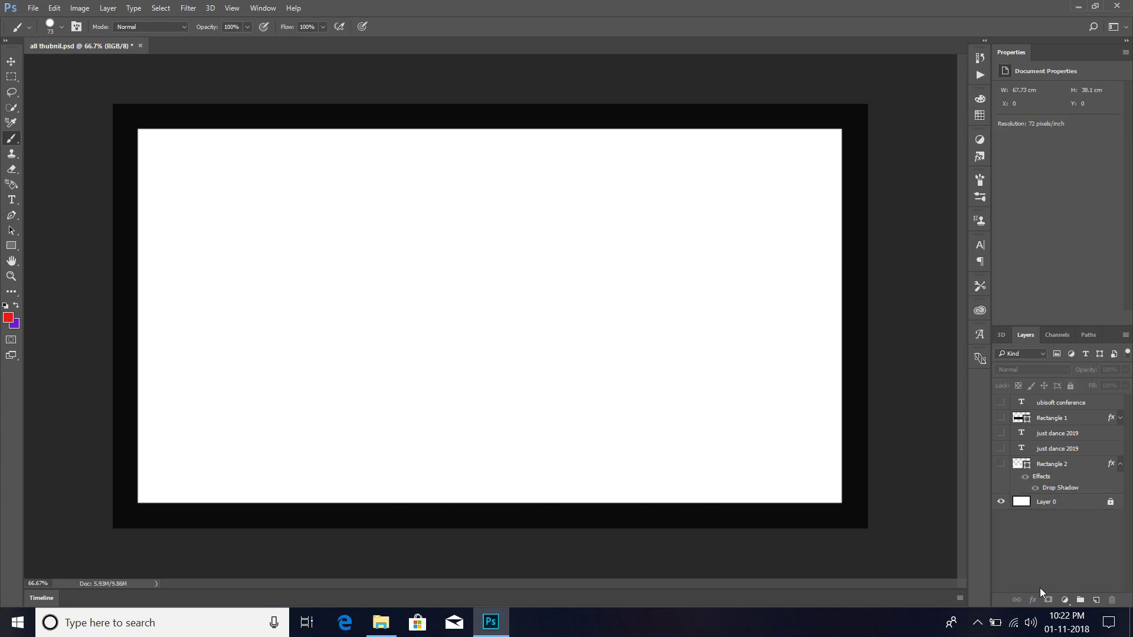
{"action": "left_click", "coordinate": [1029, 506]}
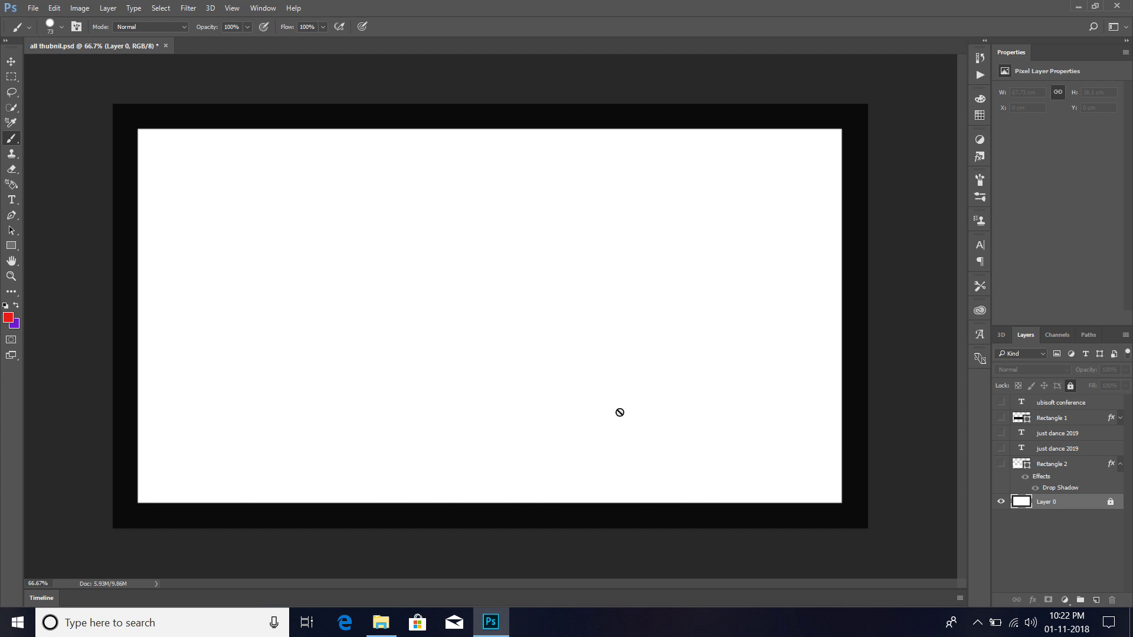
{"action": "left_click", "coordinate": [1110, 503]}
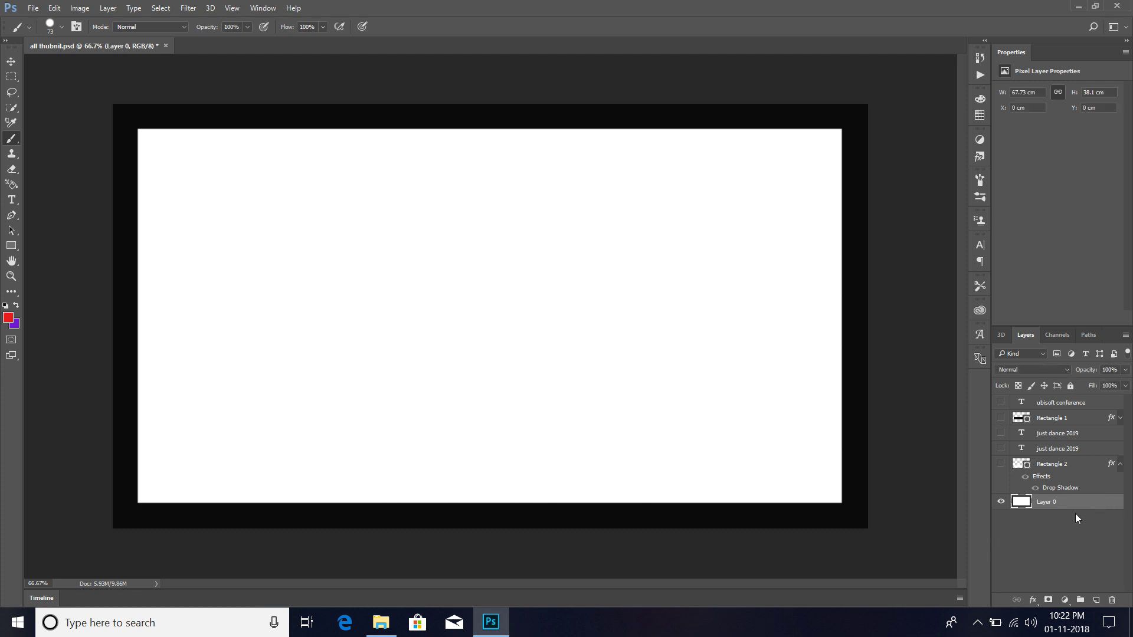
{"action": "left_click", "coordinate": [1069, 386]}
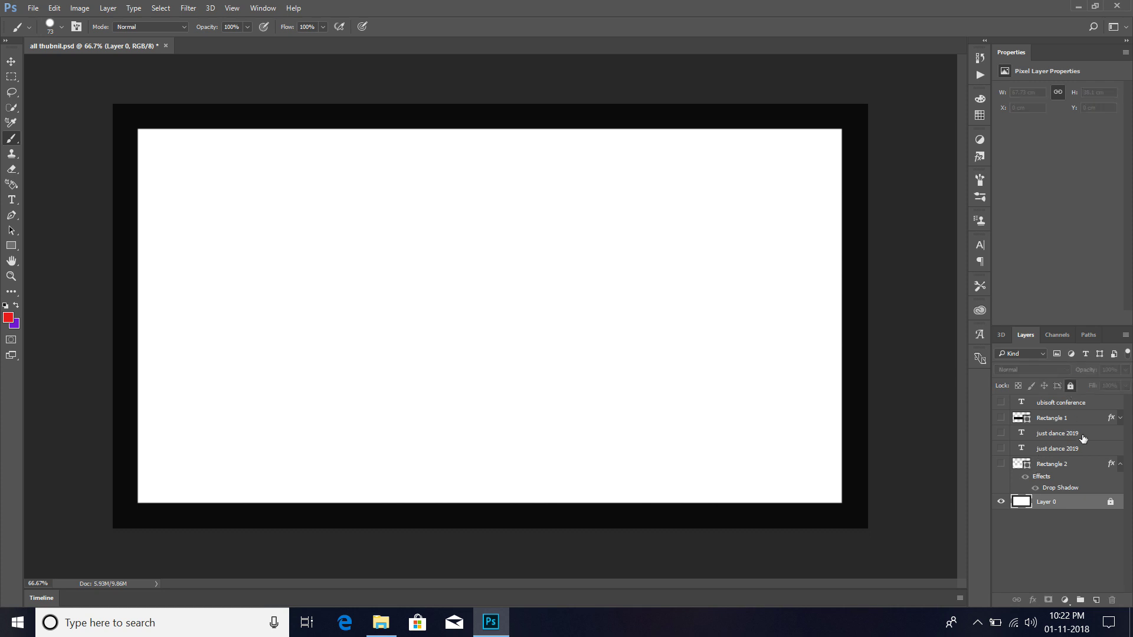
{"action": "left_click", "coordinate": [1110, 503]}
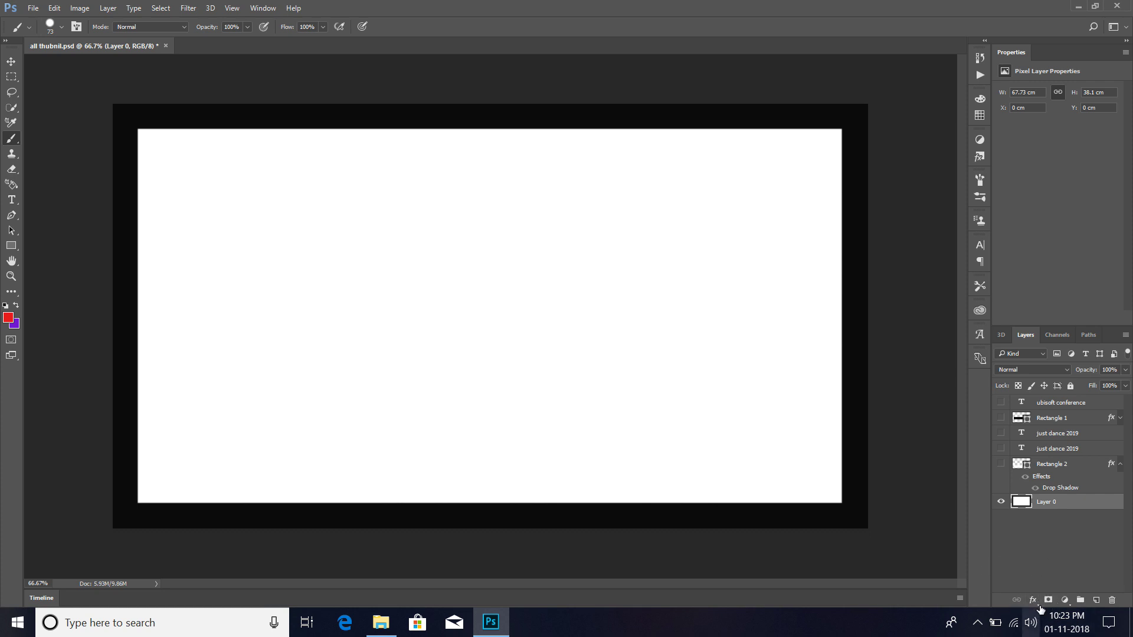
Add a Stroke effect to Layer 0 and try the Outside and Inside positions
{"action": "left_click", "coordinate": [1034, 600]}
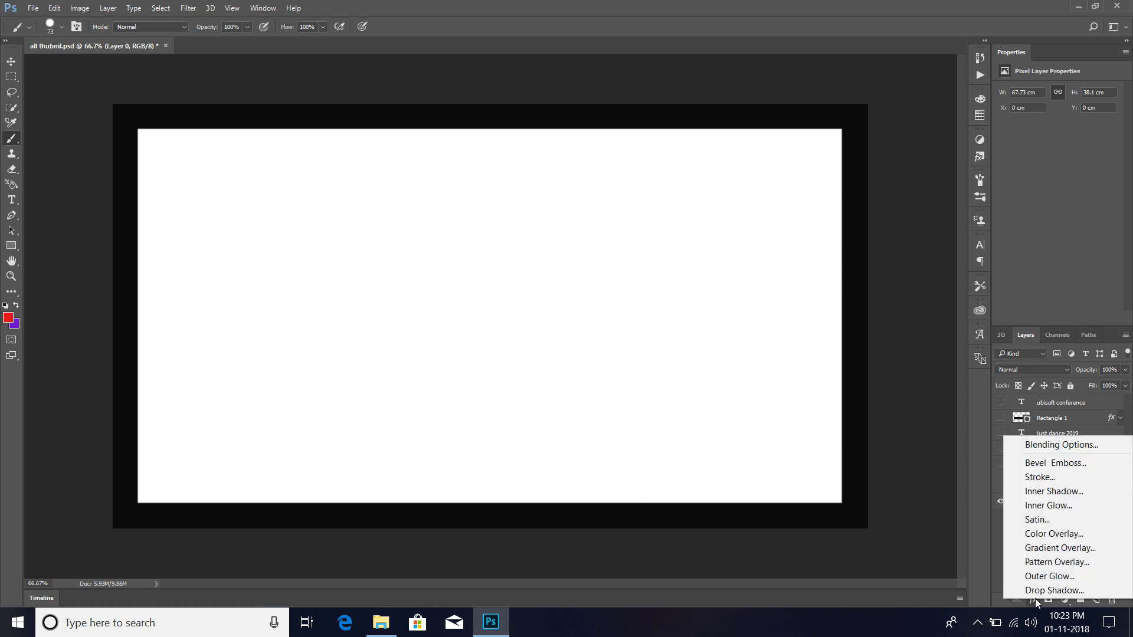
{"action": "left_click", "coordinate": [1039, 476]}
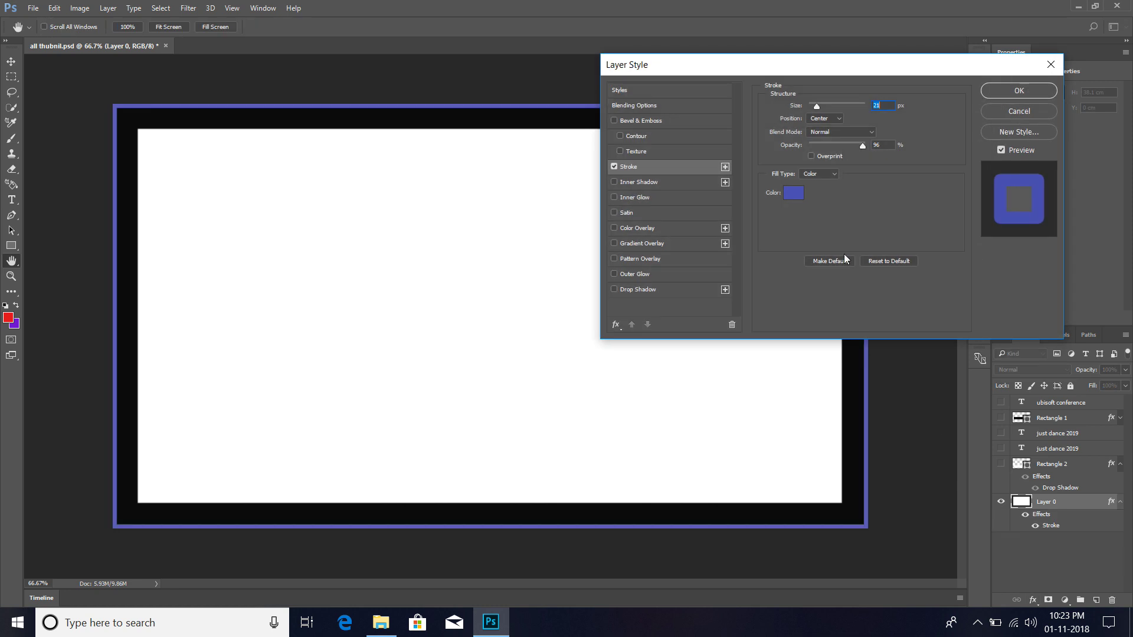
{"action": "left_click_drag", "start_coordinate": [812, 72], "coordinate": [709, 248]}
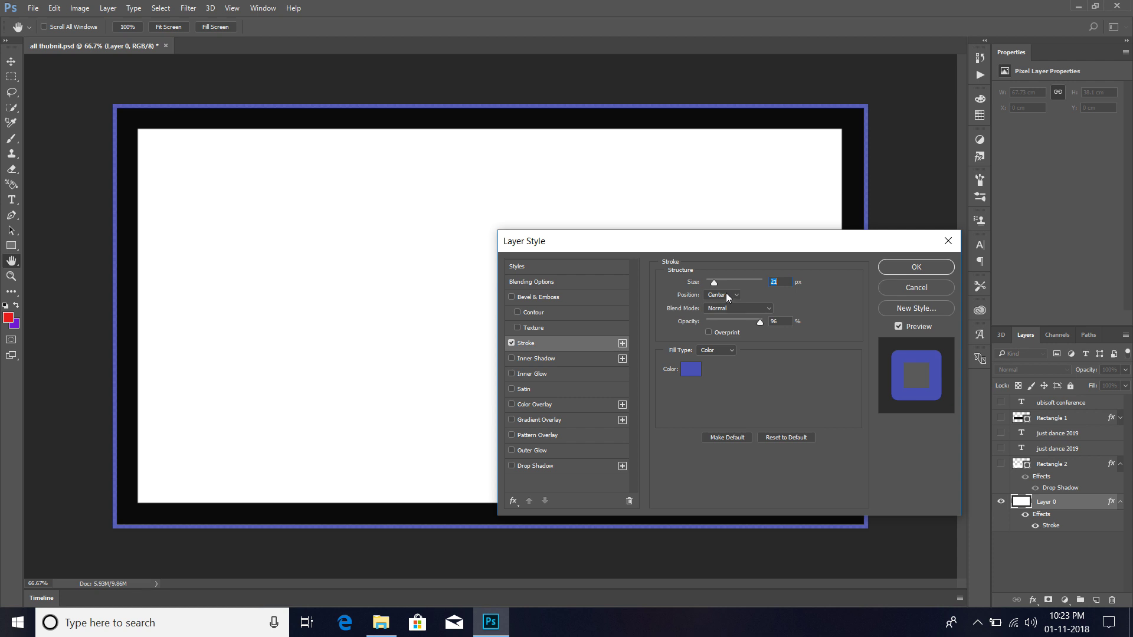
{"action": "left_click", "coordinate": [722, 296]}
{"action": "left_click", "coordinate": [720, 304]}
{"action": "left_click", "coordinate": [727, 295]}
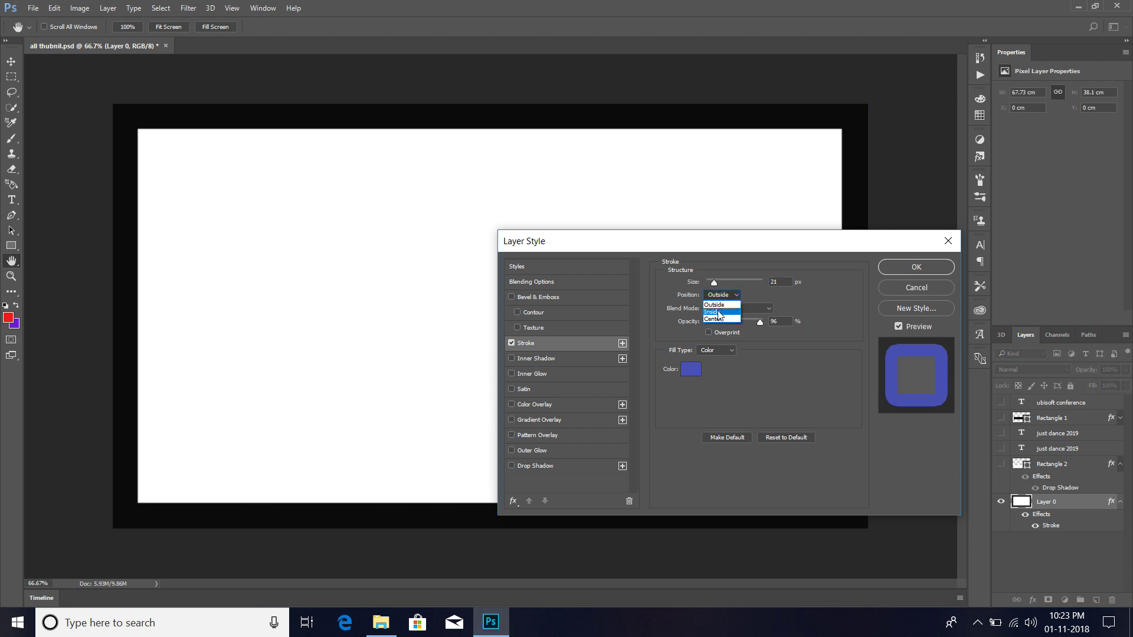
{"action": "left_click", "coordinate": [714, 312]}
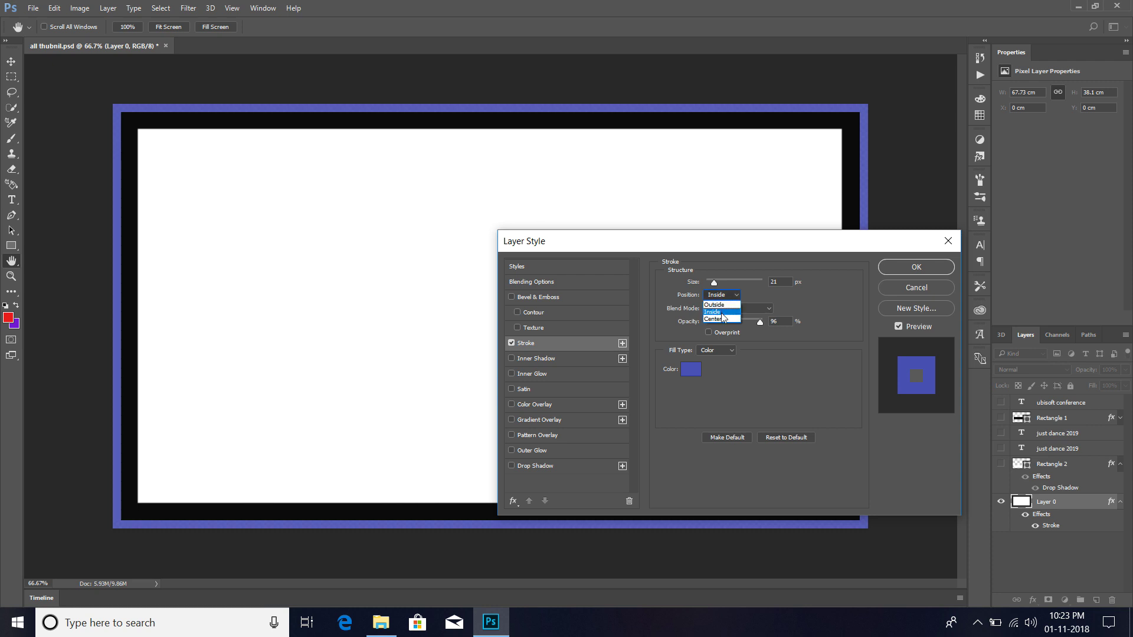
Set the stroke position to Center and nudge its Size up
{"action": "left_click", "coordinate": [720, 320]}
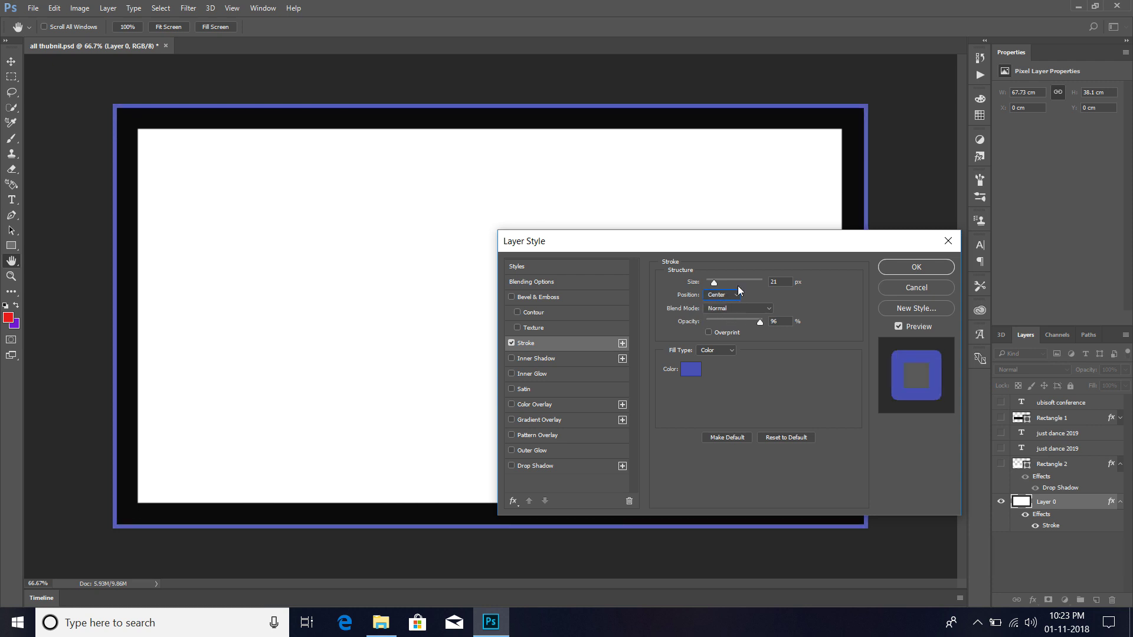
{"action": "left_click", "coordinate": [735, 294]}
{"action": "left_click", "coordinate": [723, 319]}
{"action": "left_click", "coordinate": [729, 295]}
{"action": "left_click", "coordinate": [719, 313]}
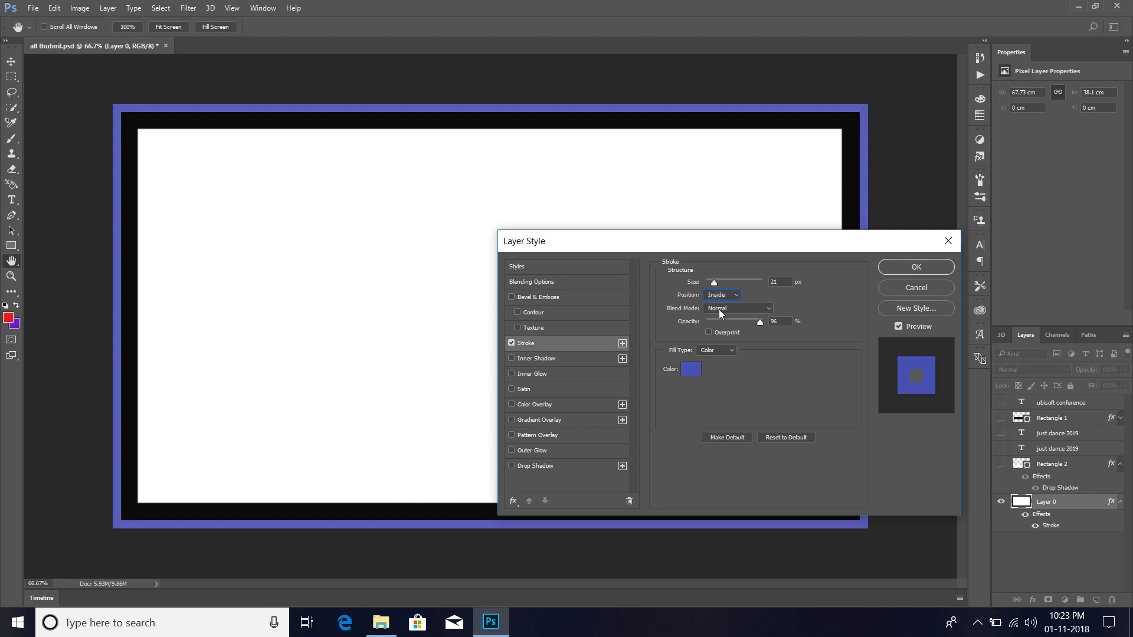
{"action": "left_click", "coordinate": [730, 297]}
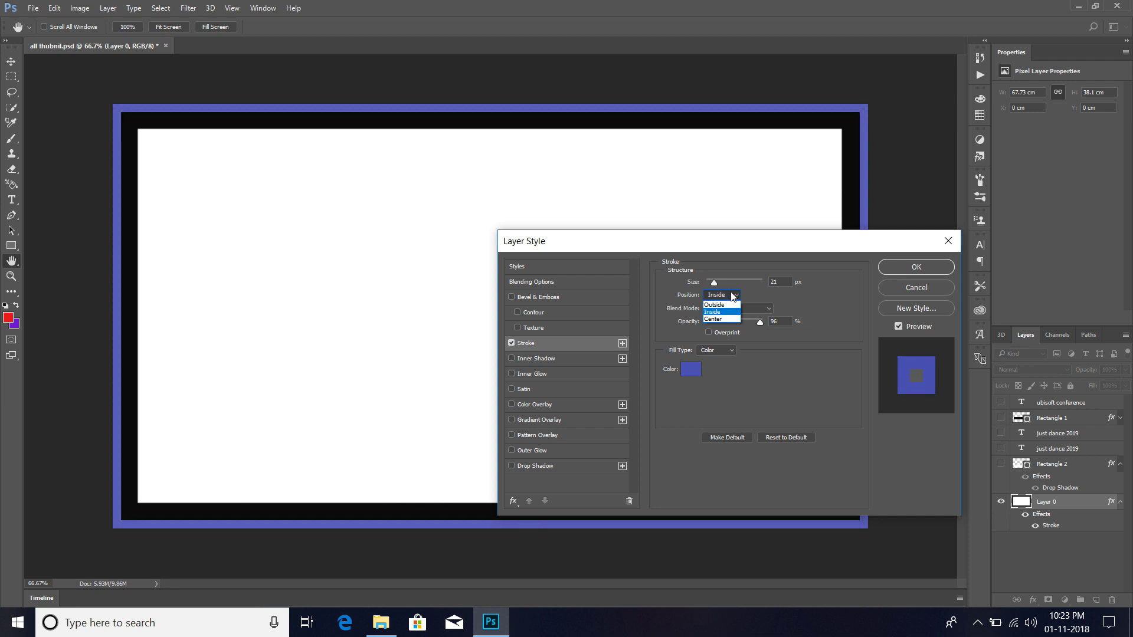
{"action": "left_click", "coordinate": [722, 319]}
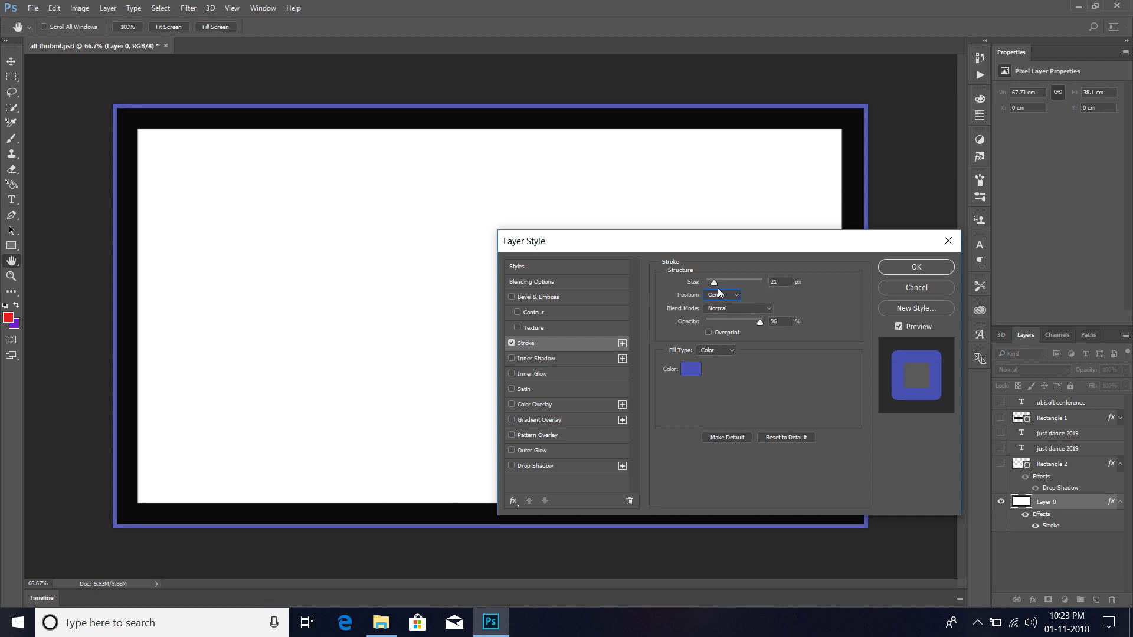
{"action": "double_click", "coordinate": [774, 283]}
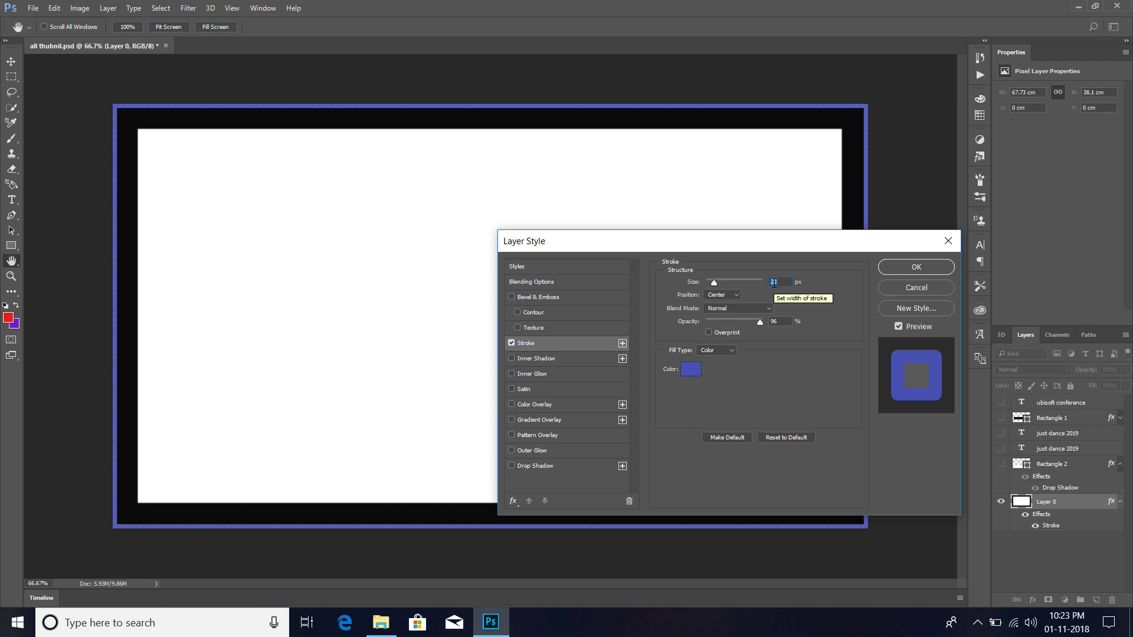
{"action": "key", "text": "Up"}
{"action": "key", "text": "Up"}
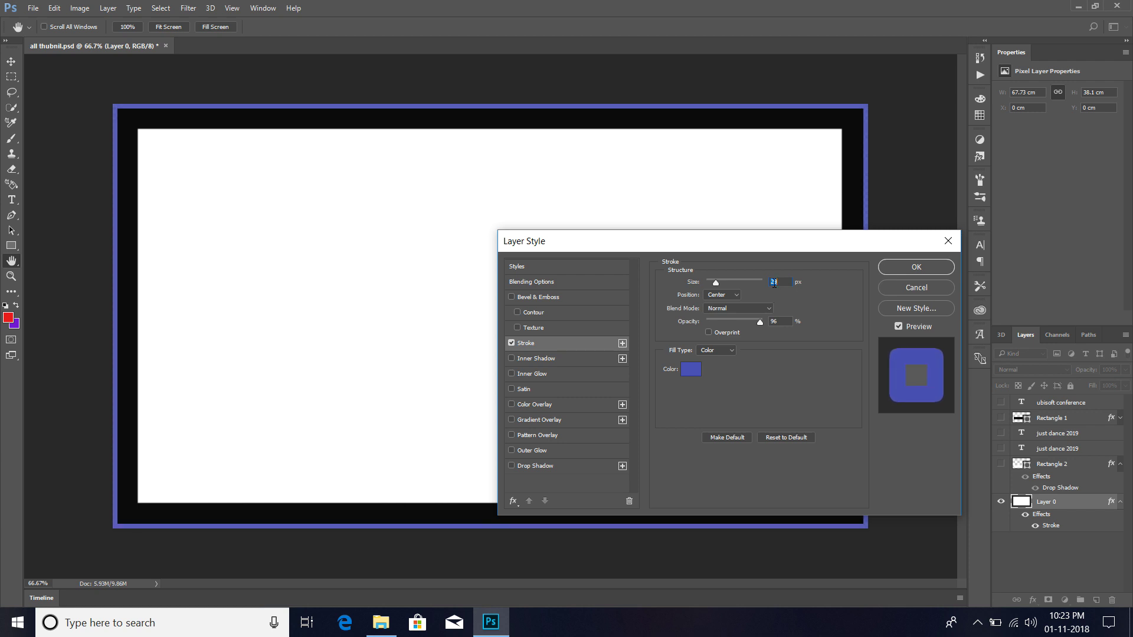
{"action": "key", "text": "Up"}
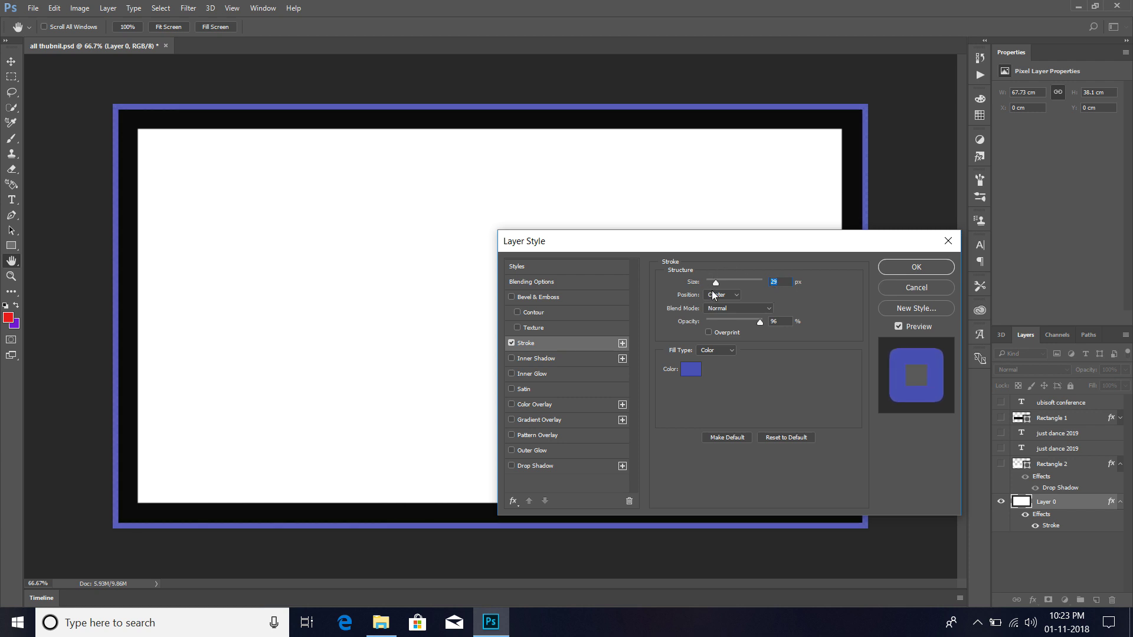
Raise Layer 0's stroke Size to 135 px
{"action": "left_click_drag", "start_coordinate": [715, 283], "coordinate": [731, 286]}
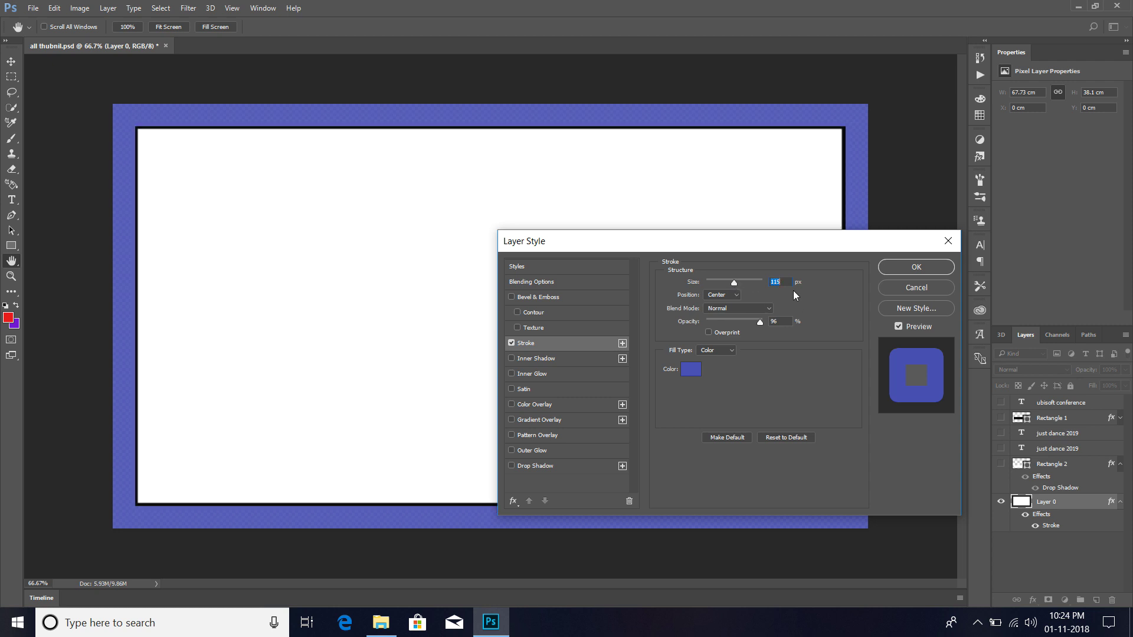
{"action": "key", "text": "Up"}
{"action": "key", "text": "Up"}
{"action": "key", "text": "Up"}
{"action": "key", "text": "Up"}
{"action": "key", "text": "Up"}
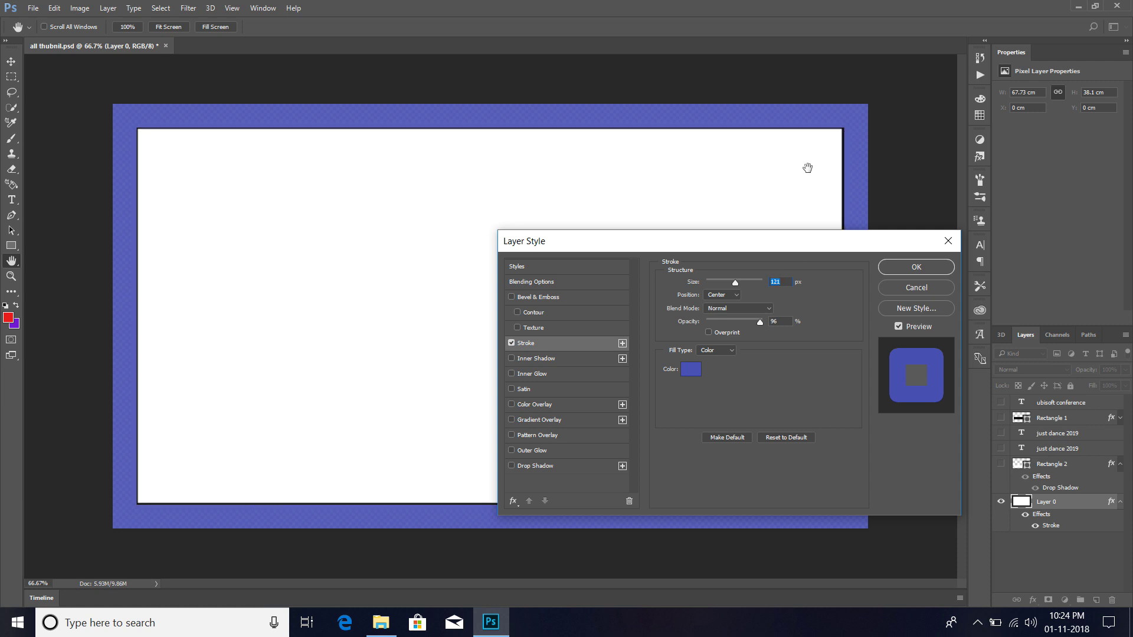
{"action": "key", "text": "Up"}
{"action": "key", "text": "Up"}
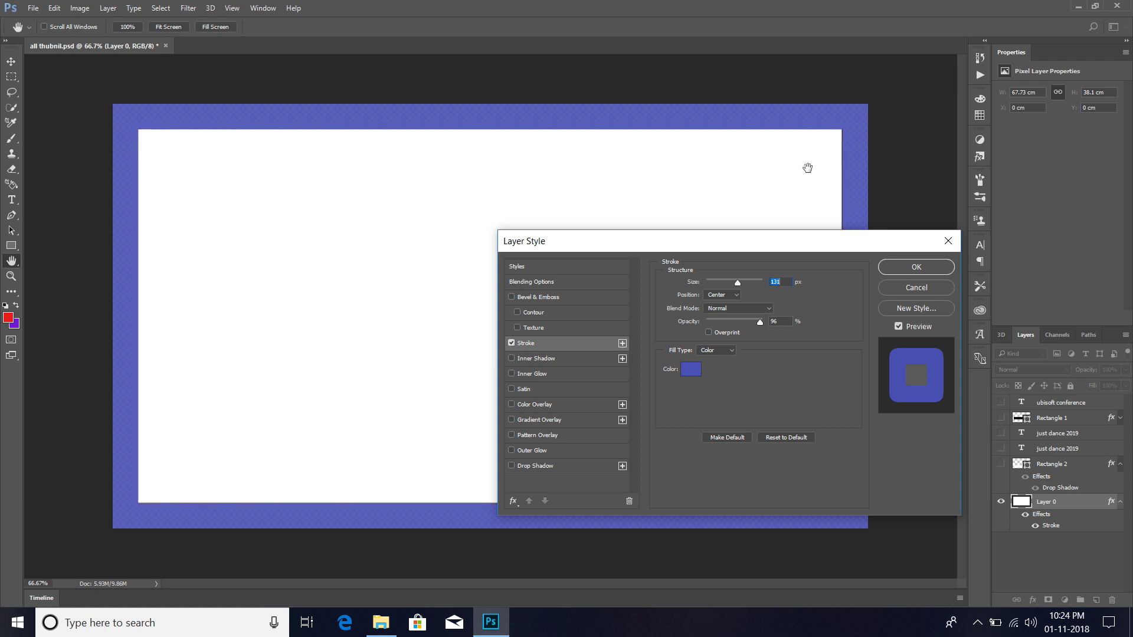
{"action": "key", "text": "Up"}
{"action": "key", "text": "Up"}
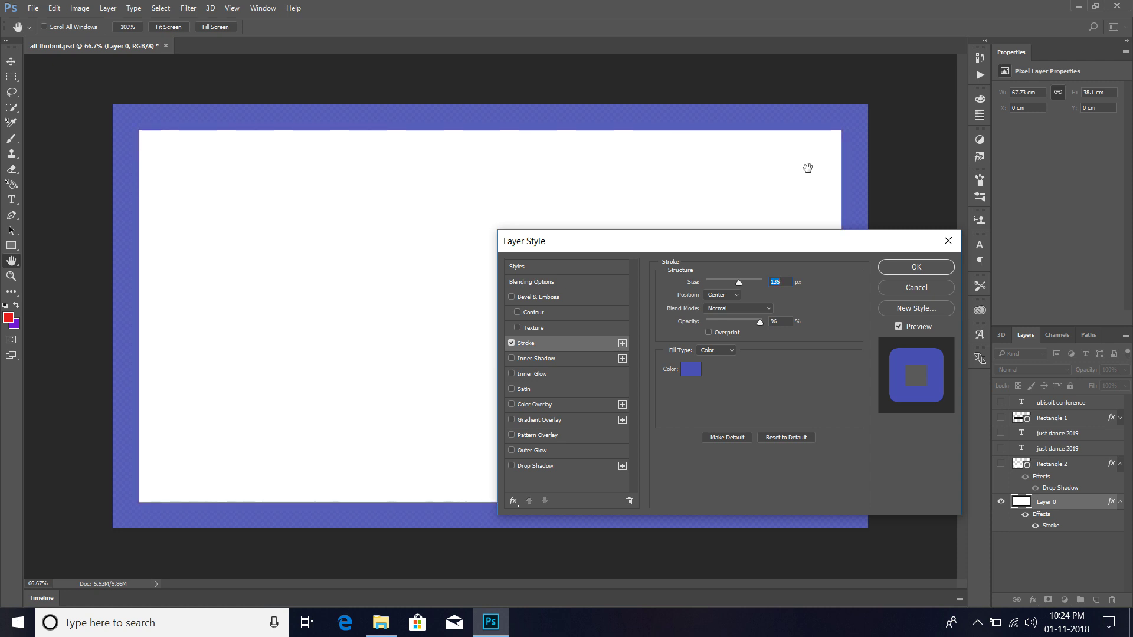
{"action": "key", "text": "Up"}
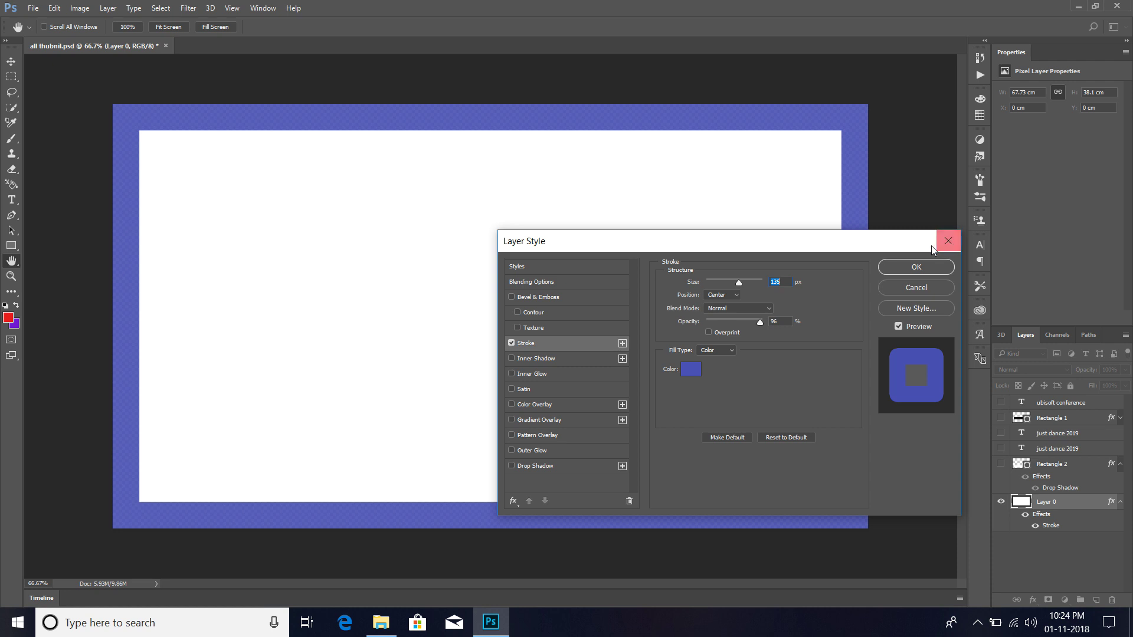
{"action": "mouse_move", "coordinate": [887, 246]}
{"action": "left_mouse_down"}
{"action": "mouse_move", "coordinate": [912, 385]}
{"action": "mouse_move", "coordinate": [967, 534]}
{"action": "left_mouse_up"}
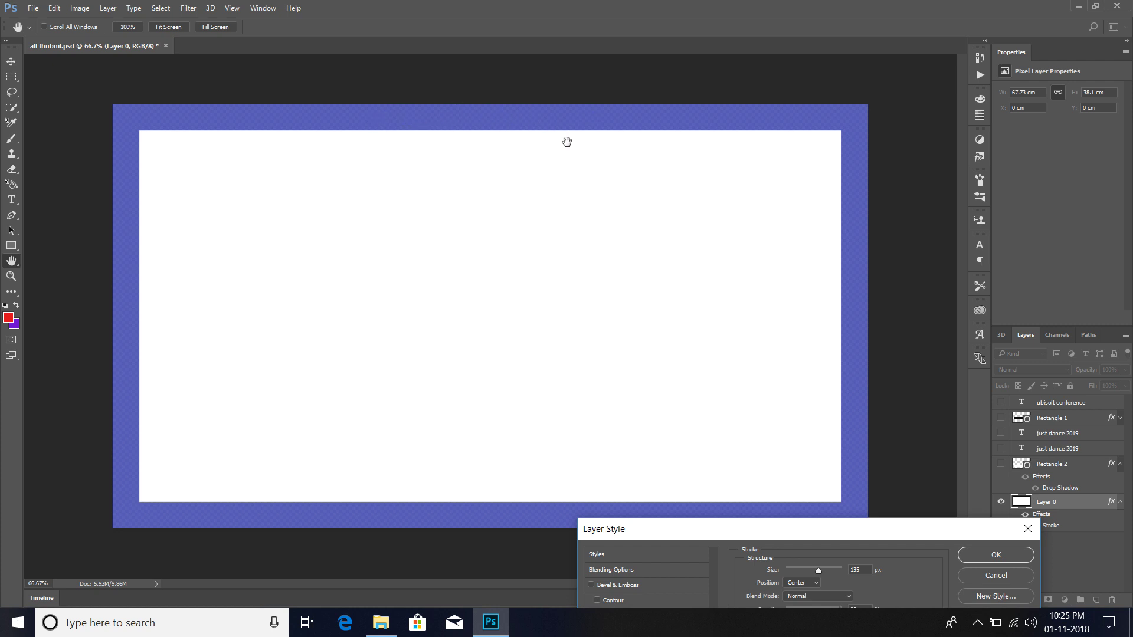
{"action": "left_click_drag", "start_coordinate": [649, 531], "coordinate": [518, 207]}
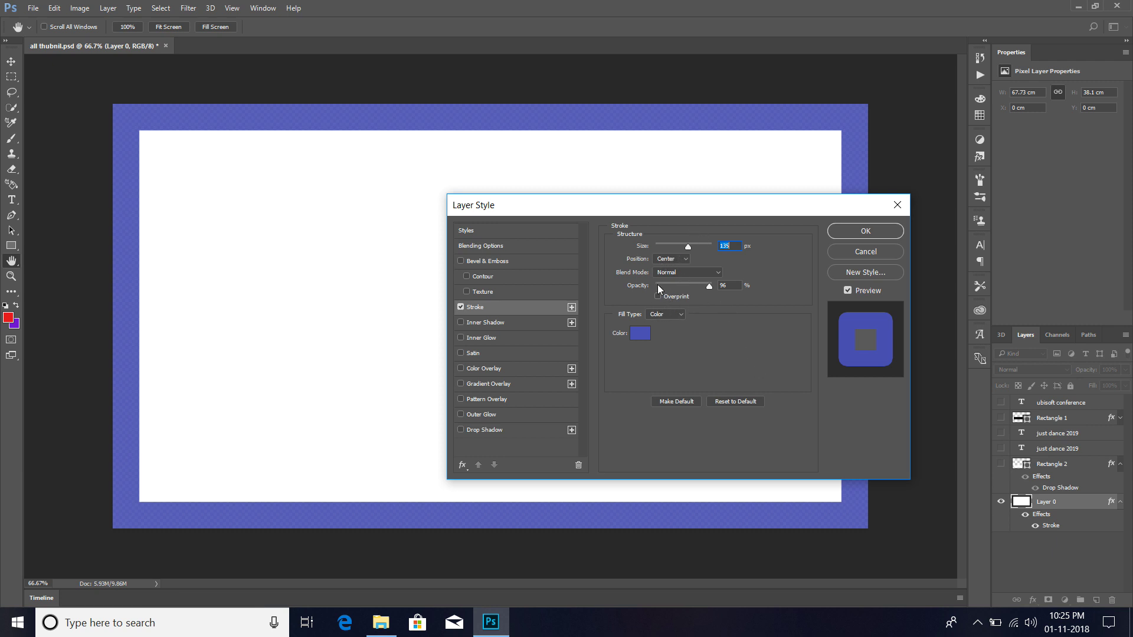
Try Screen and Color Burn stroke blend modes, settling back on Normal
{"action": "left_click", "coordinate": [705, 272]}
{"action": "left_click", "coordinate": [706, 273]}
{"action": "left_click", "coordinate": [715, 274]}
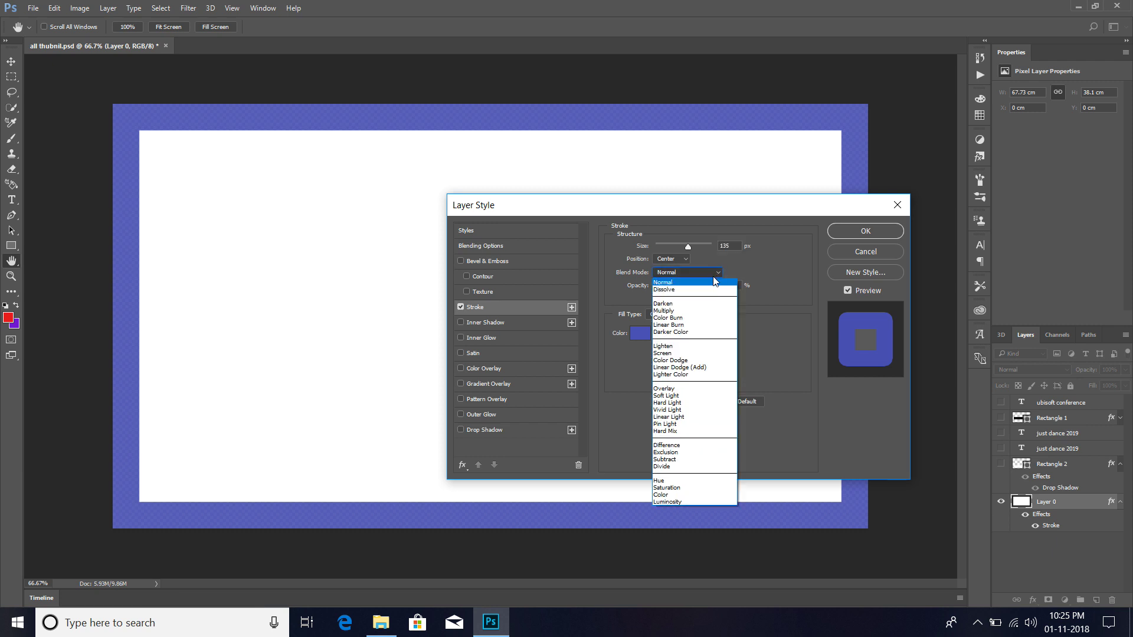
{"action": "left_click", "coordinate": [687, 353]}
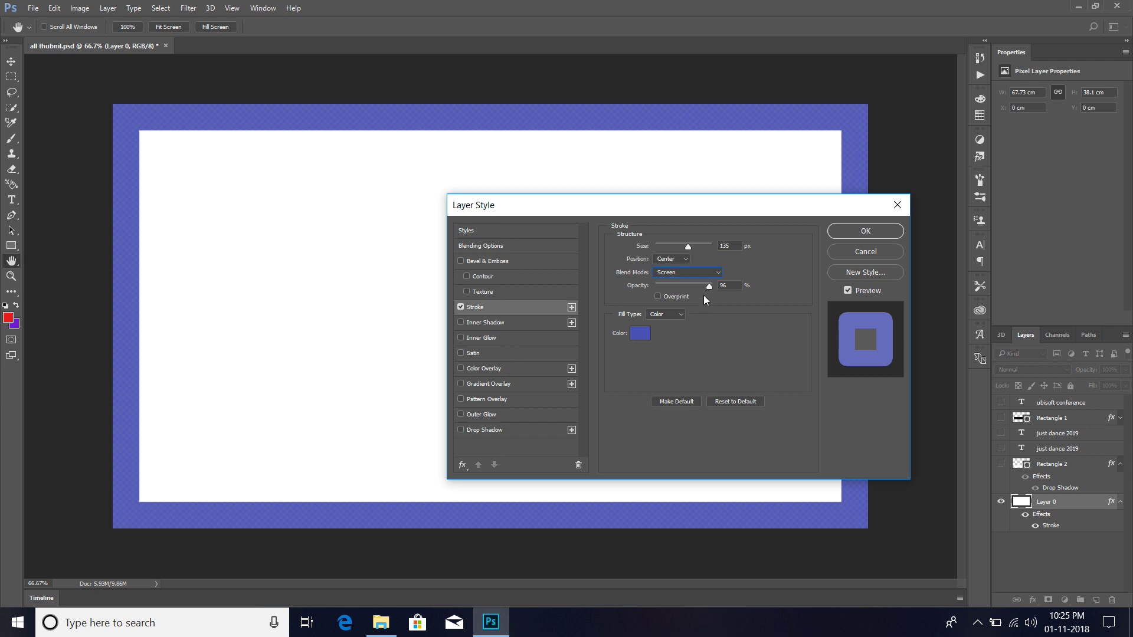
{"action": "left_click", "coordinate": [709, 277]}
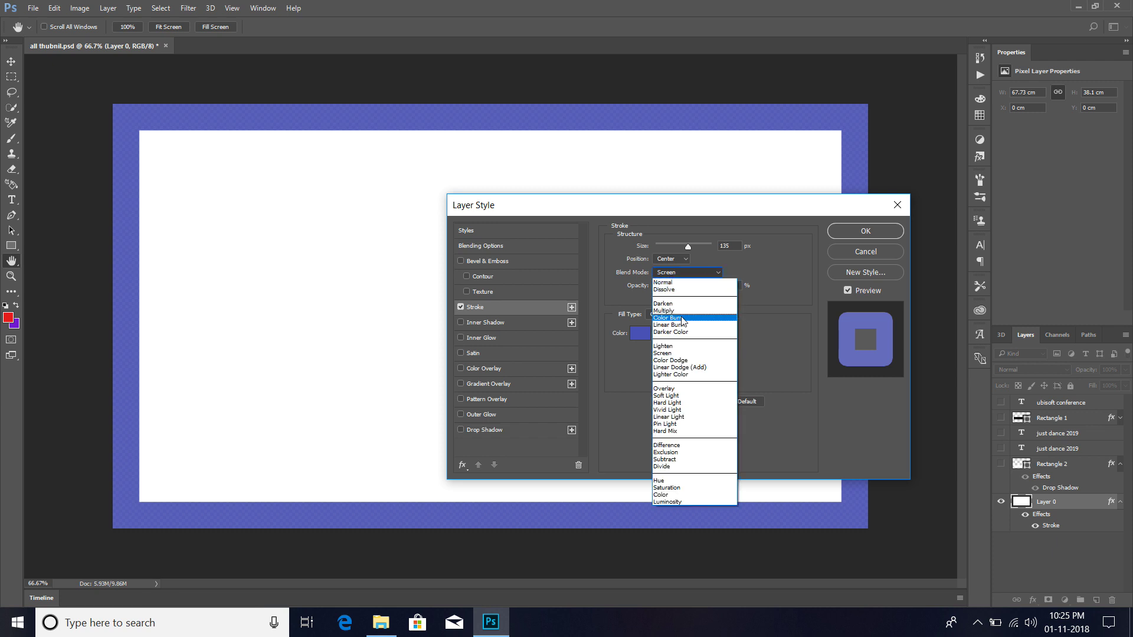
{"action": "left_click", "coordinate": [705, 283]}
{"action": "left_click", "coordinate": [706, 280]}
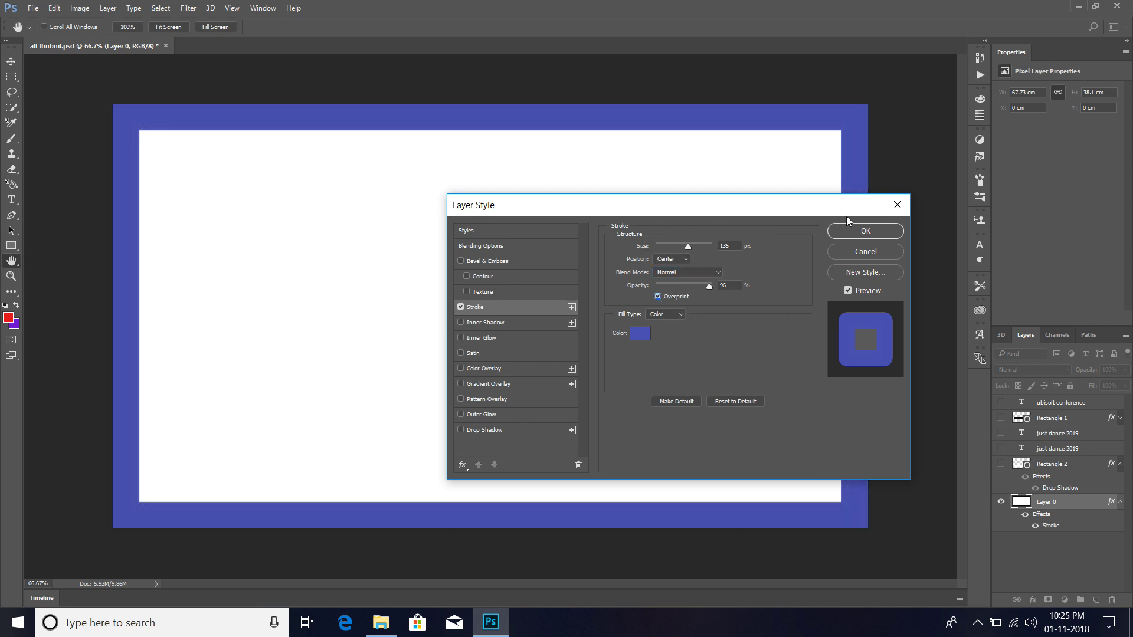
Turn on Overprint and apply the Layer 0 stroke settings
{"action": "left_click_drag", "start_coordinate": [873, 209], "coordinate": [664, 315]}
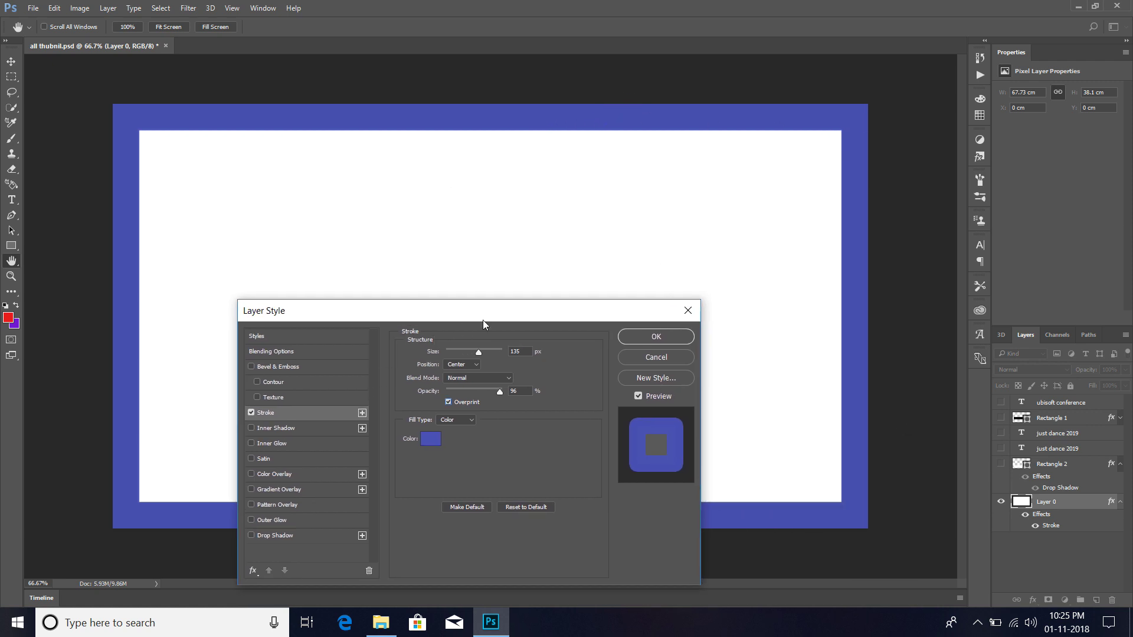
{"action": "left_click_drag", "start_coordinate": [482, 320], "coordinate": [548, 229]}
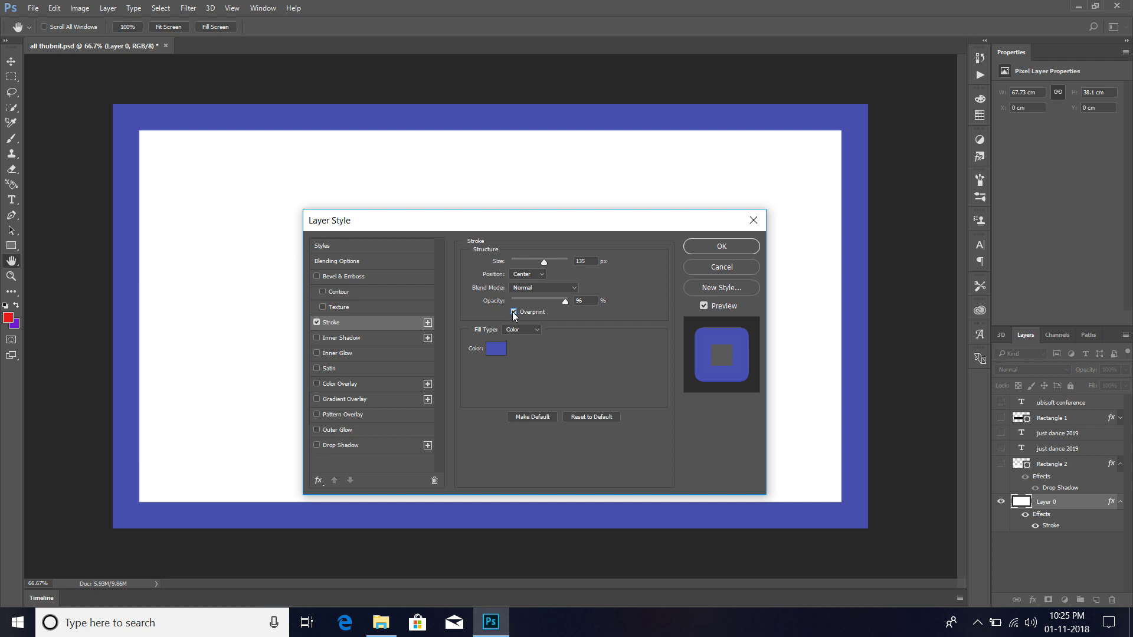
{"action": "left_click", "coordinate": [514, 312]}
{"action": "mouse_move", "coordinate": [710, 232]}
{"action": "left_mouse_down"}
{"action": "mouse_move", "coordinate": [694, 576]}
{"action": "mouse_move", "coordinate": [700, 371]}
{"action": "mouse_move", "coordinate": [824, 538]}
{"action": "mouse_move", "coordinate": [710, 372]}
{"action": "left_mouse_up"}
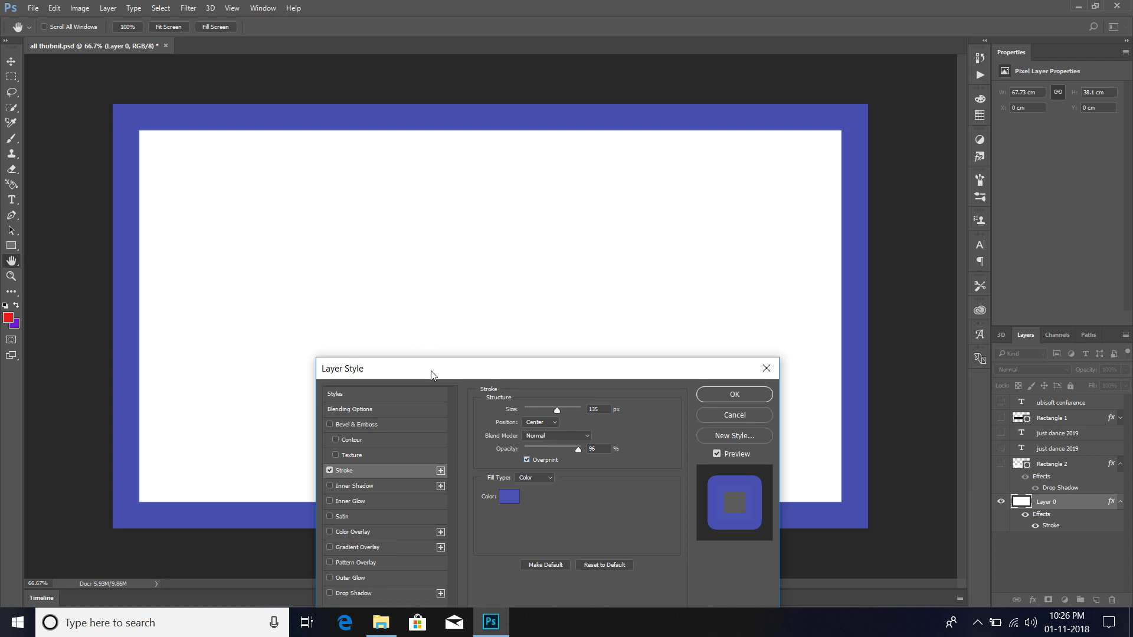
{"action": "left_click_drag", "start_coordinate": [432, 372], "coordinate": [430, 227]}
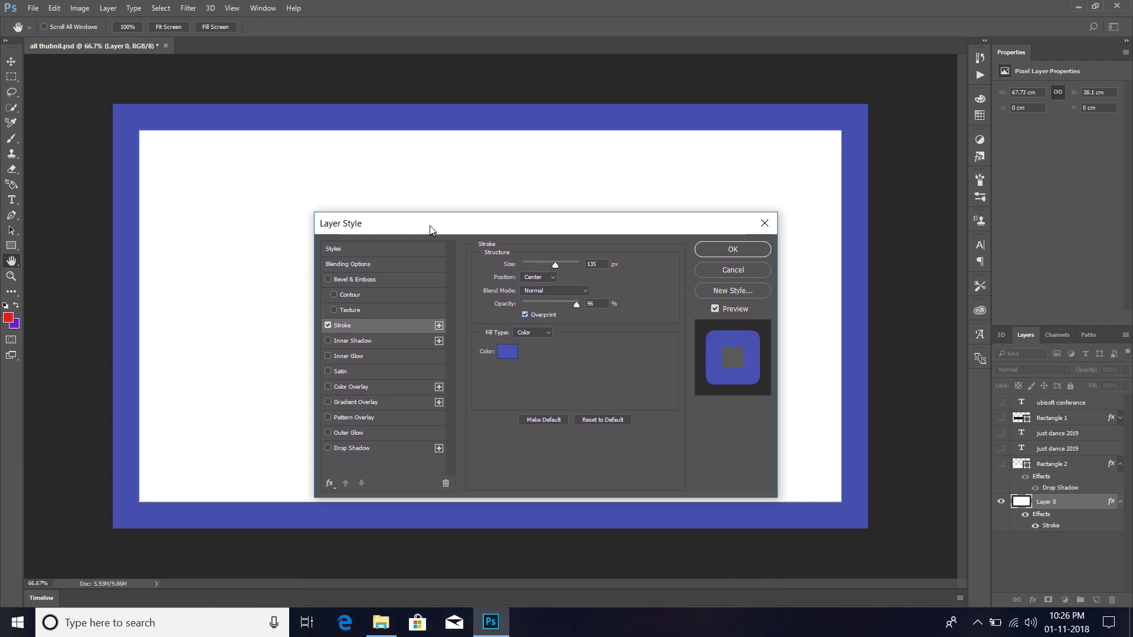
{"action": "left_click", "coordinate": [752, 250]}
Reopen Layer 0's Stroke effect and, after trying Outside, set its Position to Center
{"action": "left_click", "coordinate": [1034, 599]}
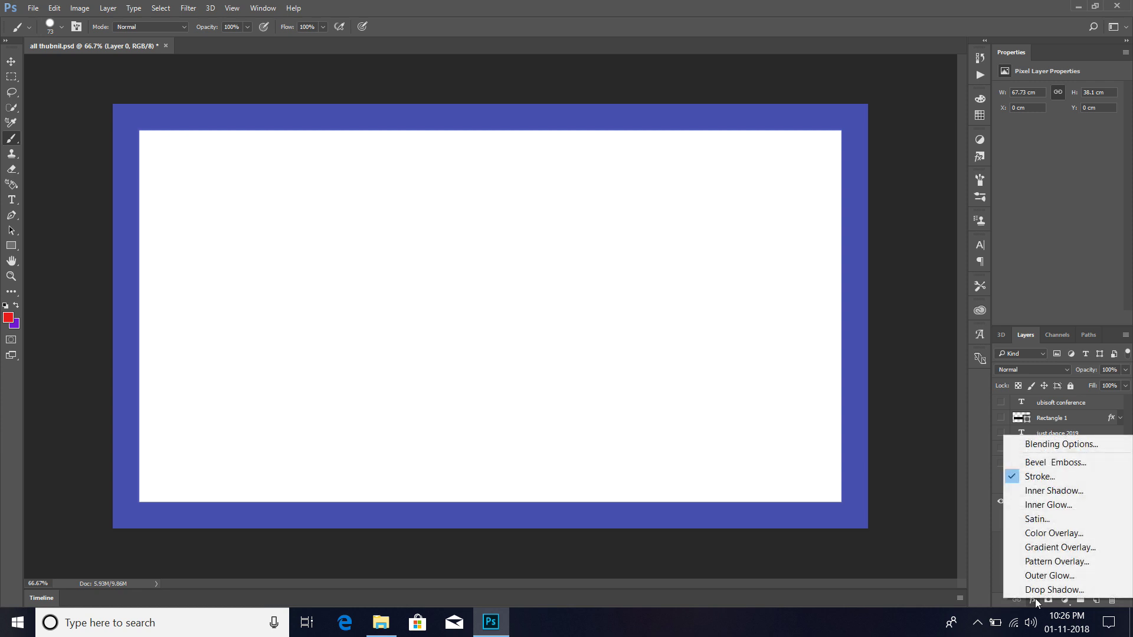
{"action": "left_click", "coordinate": [1049, 476]}
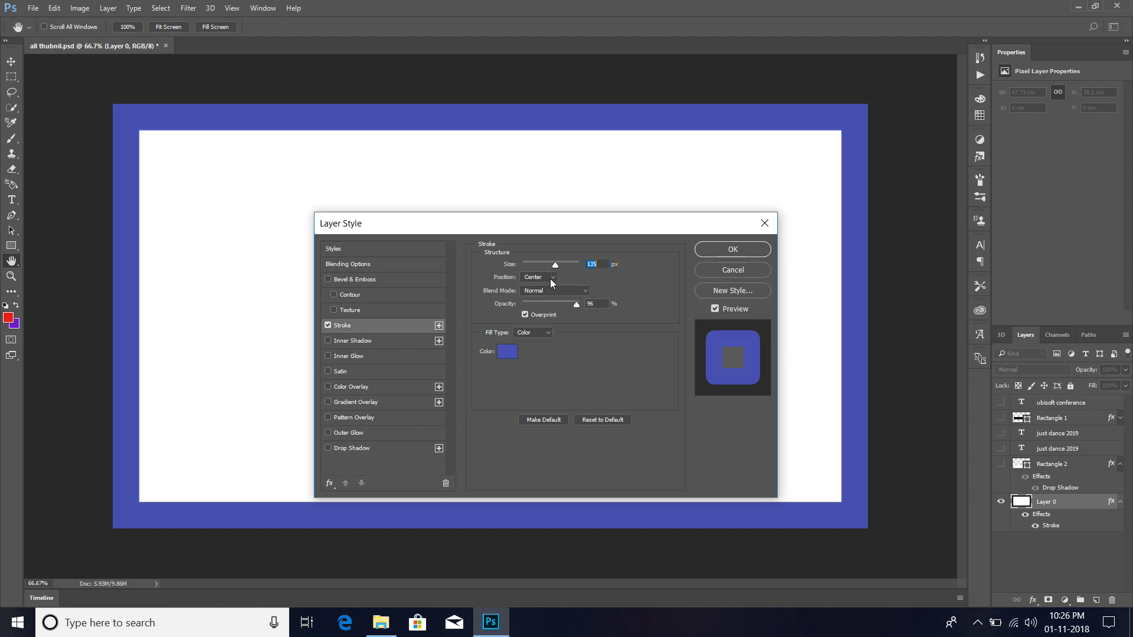
{"action": "left_click", "coordinate": [549, 277]}
{"action": "left_click", "coordinate": [542, 284]}
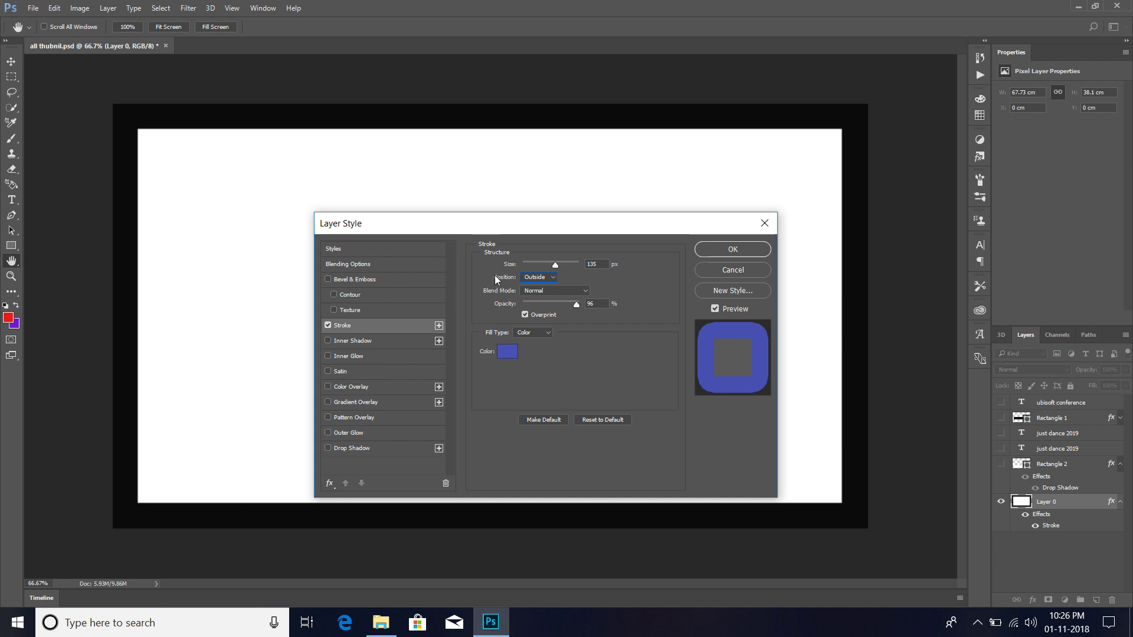
{"action": "left_click", "coordinate": [544, 277]}
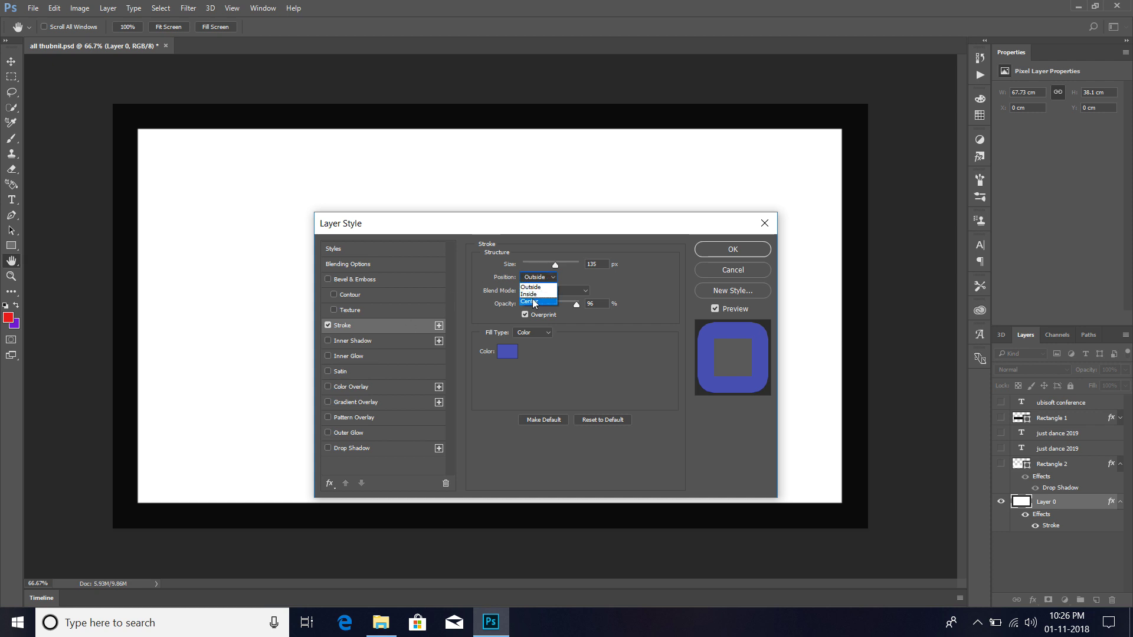
{"action": "left_click", "coordinate": [534, 302]}
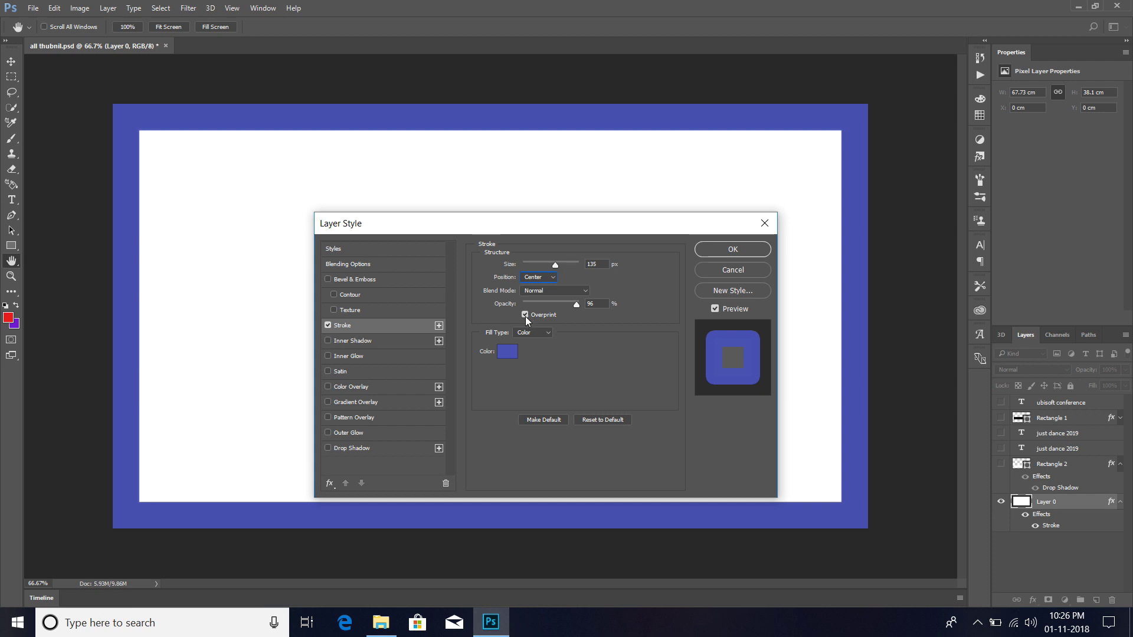
Toggle Overprint and adjust the stroke Size slider to 46 px
{"action": "left_click", "coordinate": [526, 316]}
{"action": "left_click_drag", "start_coordinate": [558, 267], "coordinate": [533, 262]}
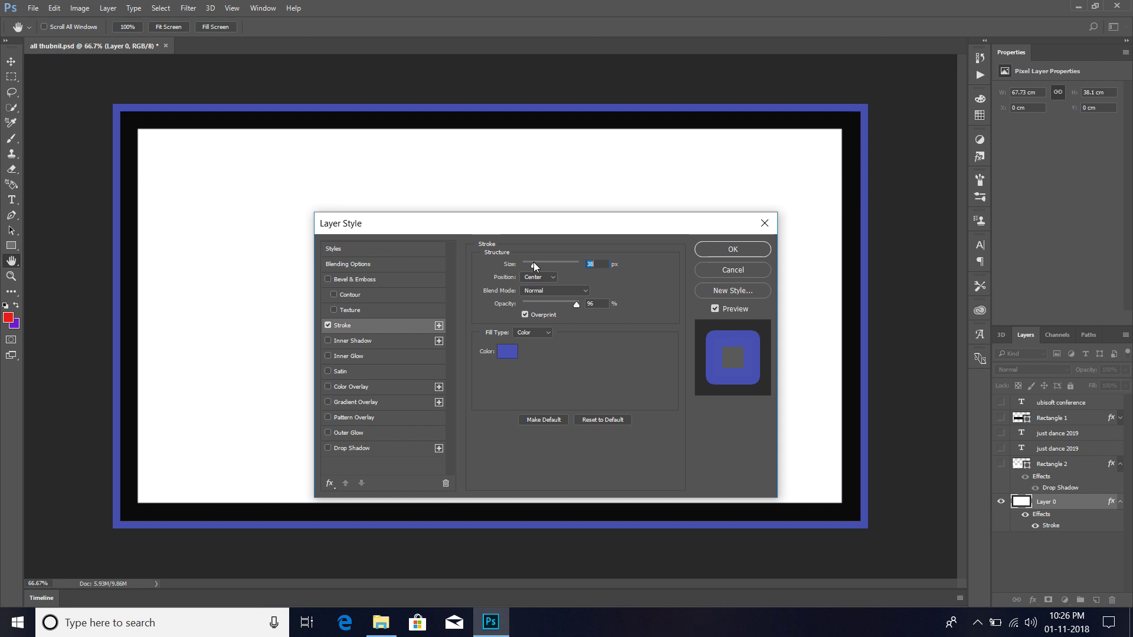
{"action": "left_click_drag", "start_coordinate": [538, 262], "coordinate": [551, 267]}
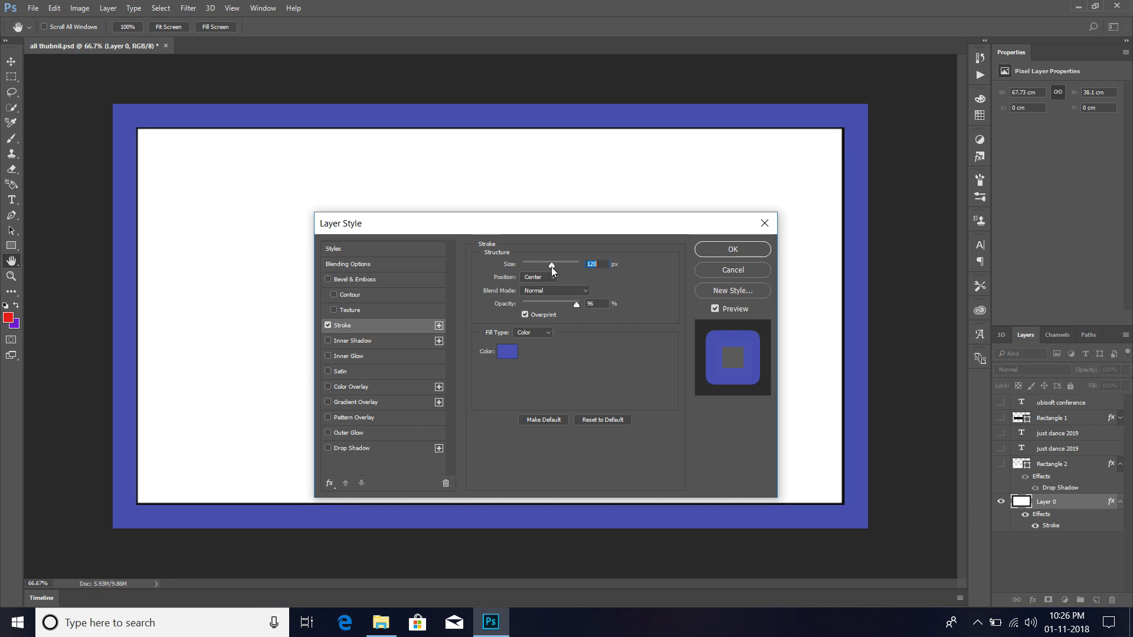
{"action": "left_click_drag", "start_coordinate": [551, 267], "coordinate": [536, 265]}
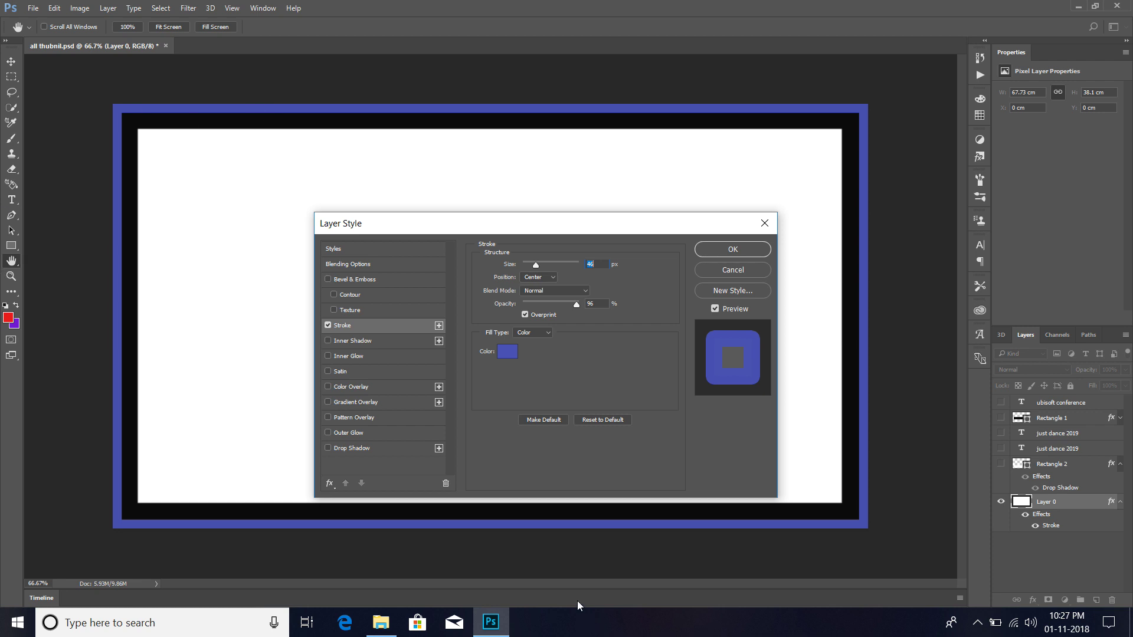
Change the frame stroke colour to pink-red (b6485d, hue 349) and widen it to 142 px
{"action": "left_click", "coordinate": [500, 352]}
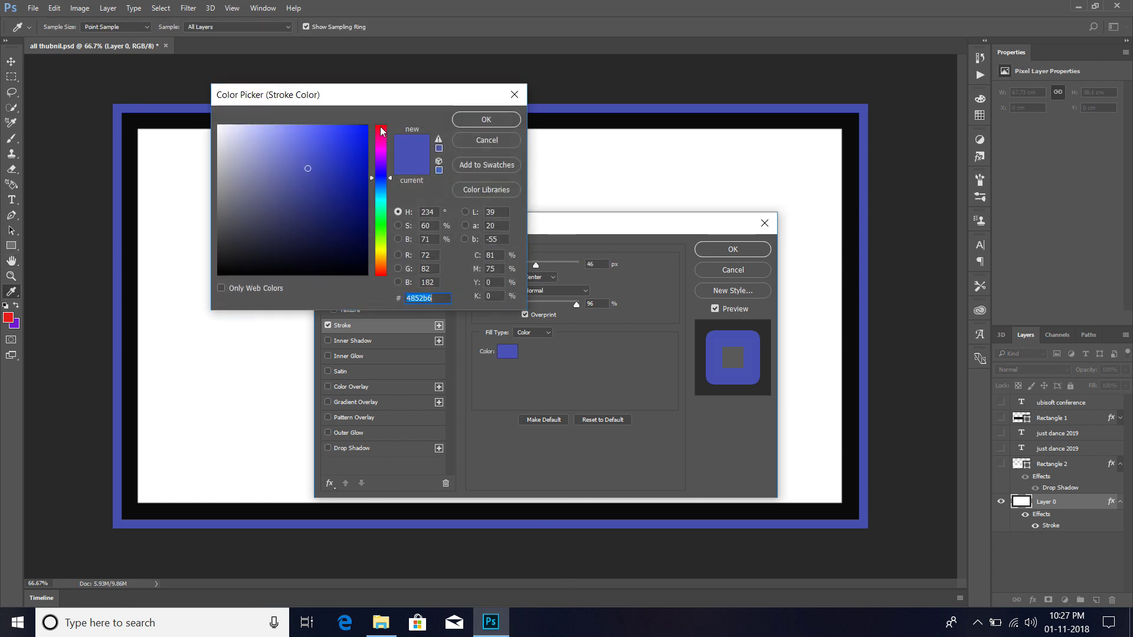
{"action": "left_click", "coordinate": [380, 131]}
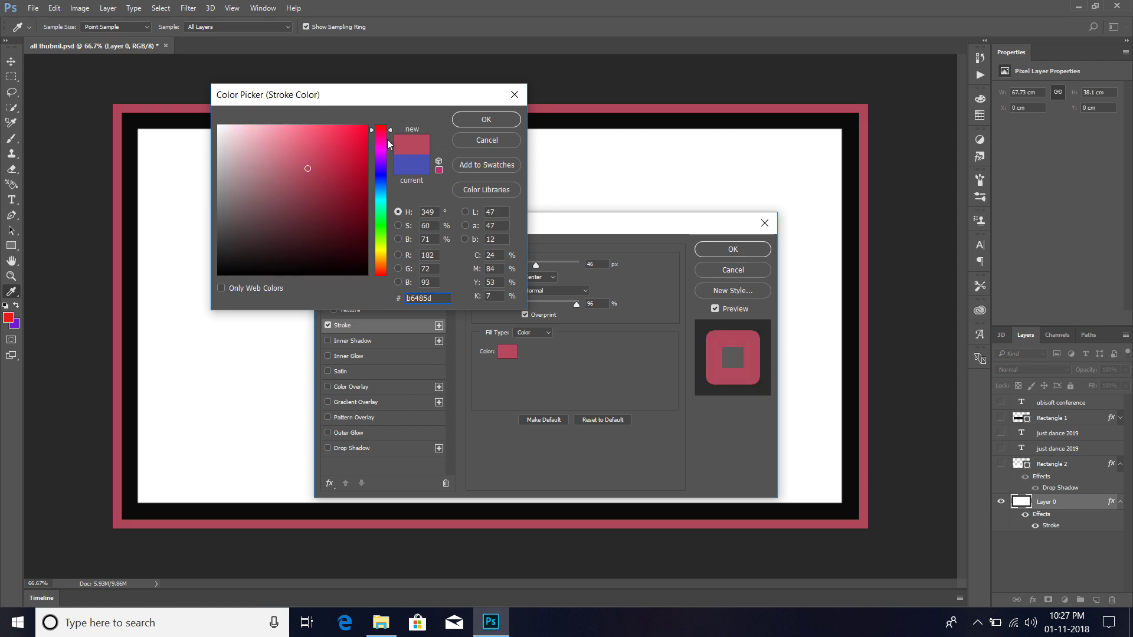
{"action": "left_click", "coordinate": [504, 119]}
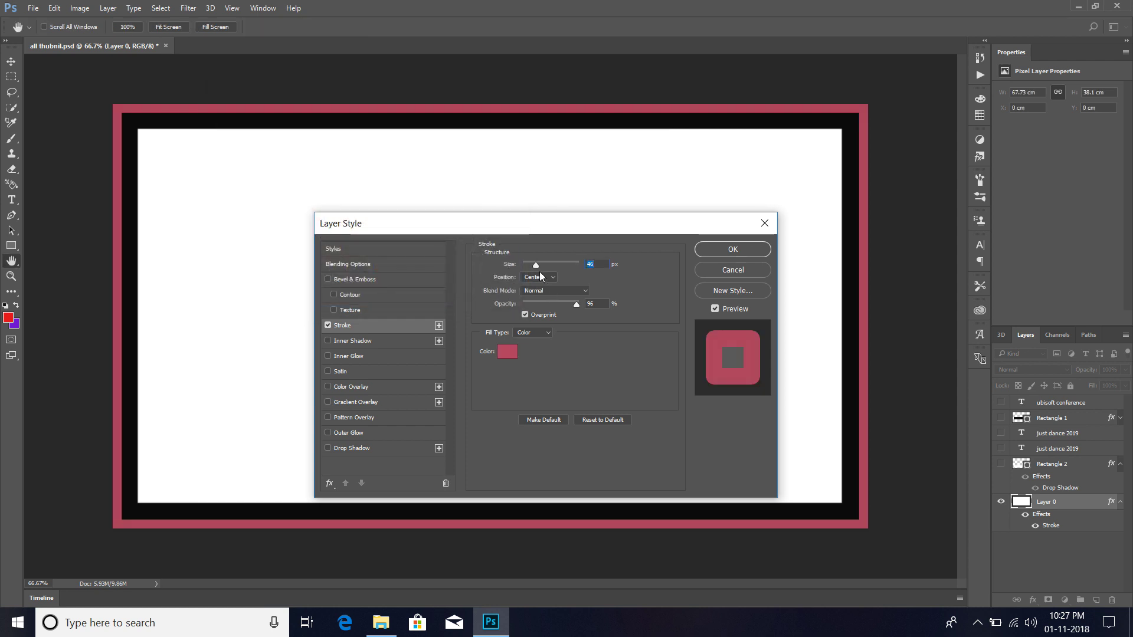
{"action": "left_click_drag", "start_coordinate": [535, 263], "coordinate": [548, 263]}
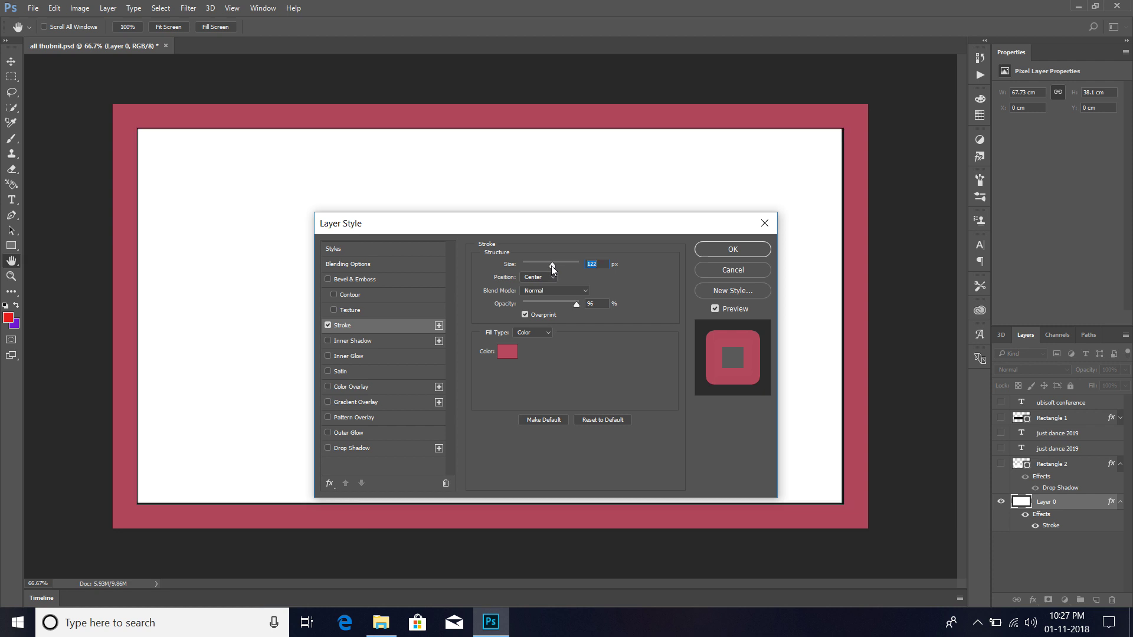
{"action": "left_click_drag", "start_coordinate": [551, 265], "coordinate": [552, 265]}
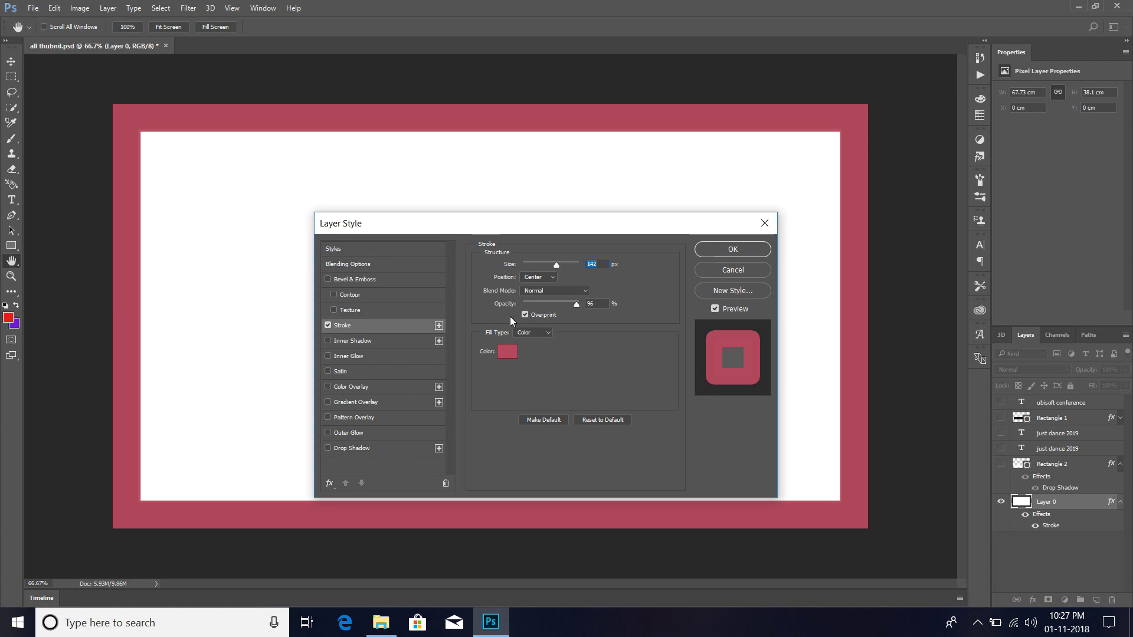
Set the stroke Size to 133 px and Opacity to 100%, with Overprint unchecked
{"action": "left_click", "coordinate": [526, 314]}
{"action": "left_click_drag", "start_coordinate": [557, 264], "coordinate": [542, 264]}
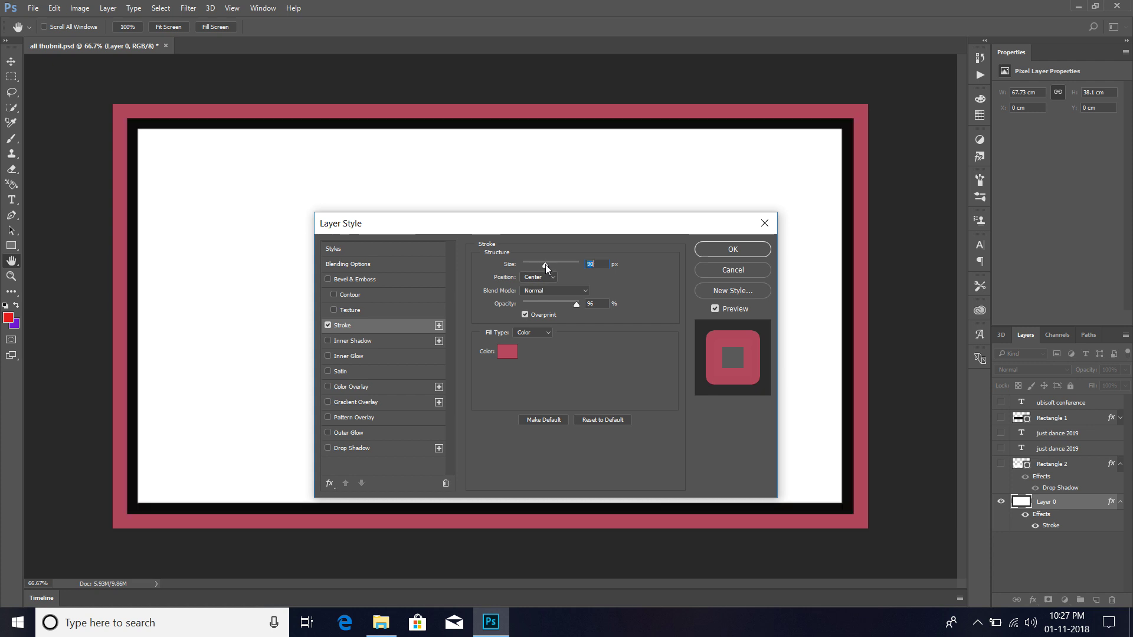
{"action": "left_click_drag", "start_coordinate": [541, 263], "coordinate": [555, 264]}
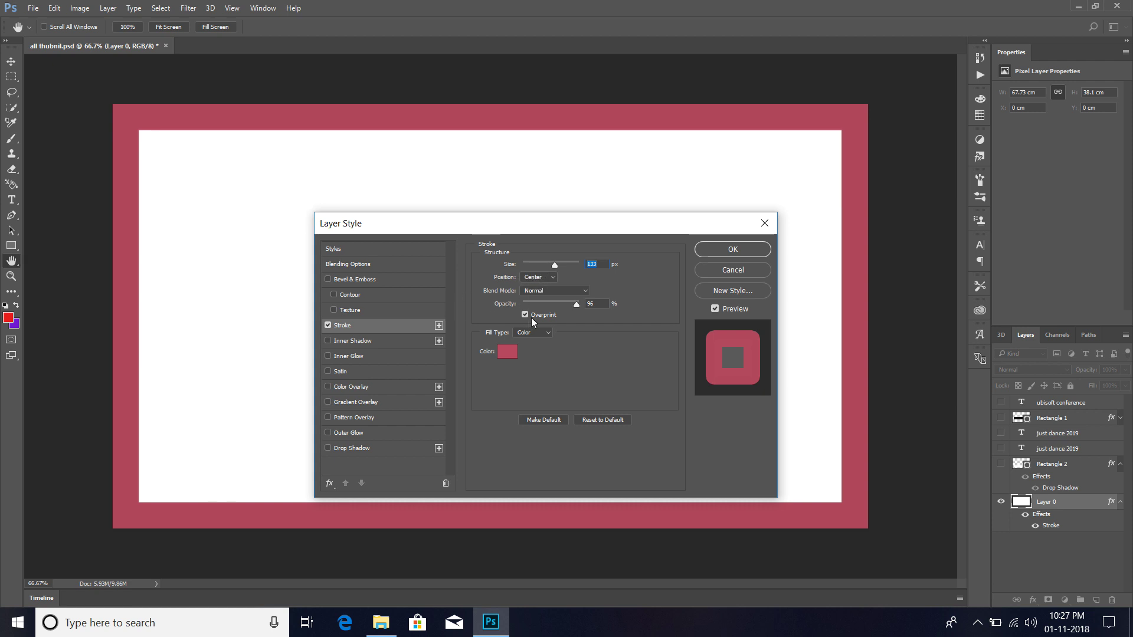
{"action": "left_click_drag", "start_coordinate": [576, 304], "coordinate": [585, 305]}
{"action": "left_click", "coordinate": [526, 316]}
Apply the crimson frame stroke, switch back to the Brush, and close Photoshop
{"action": "left_click", "coordinate": [705, 249]}
{"action": "key", "text": "b"}
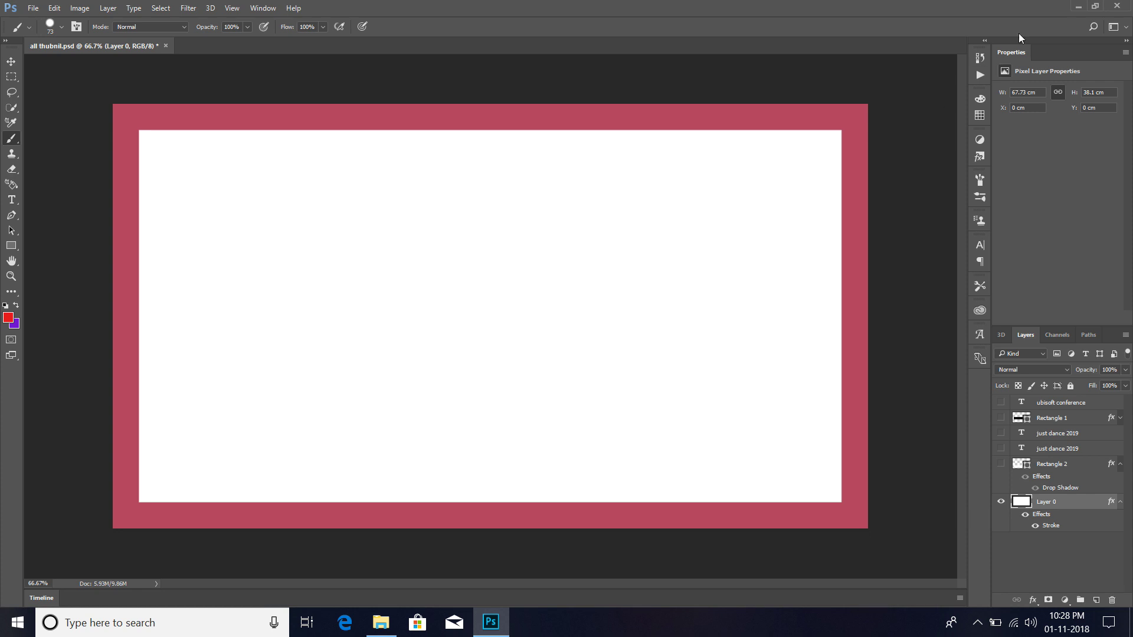
{"action": "left_click", "coordinate": [1128, 5]}
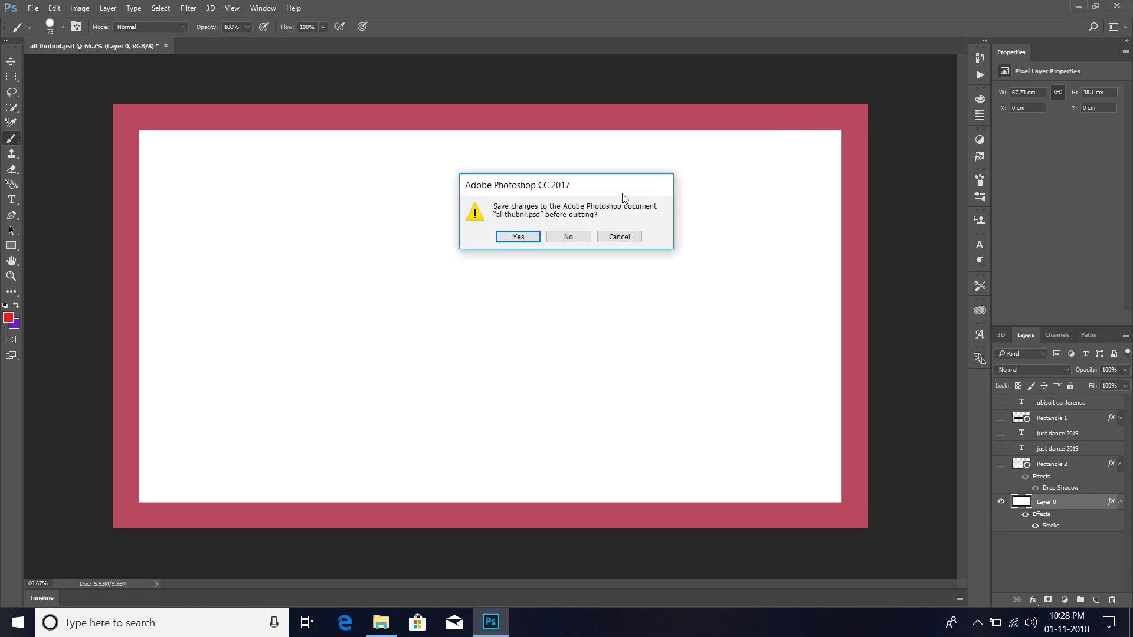
Discard the changes, then open hjj from the Adobe photoshop project folder in Photoshop CC 2017
{"action": "left_click", "coordinate": [568, 237]}
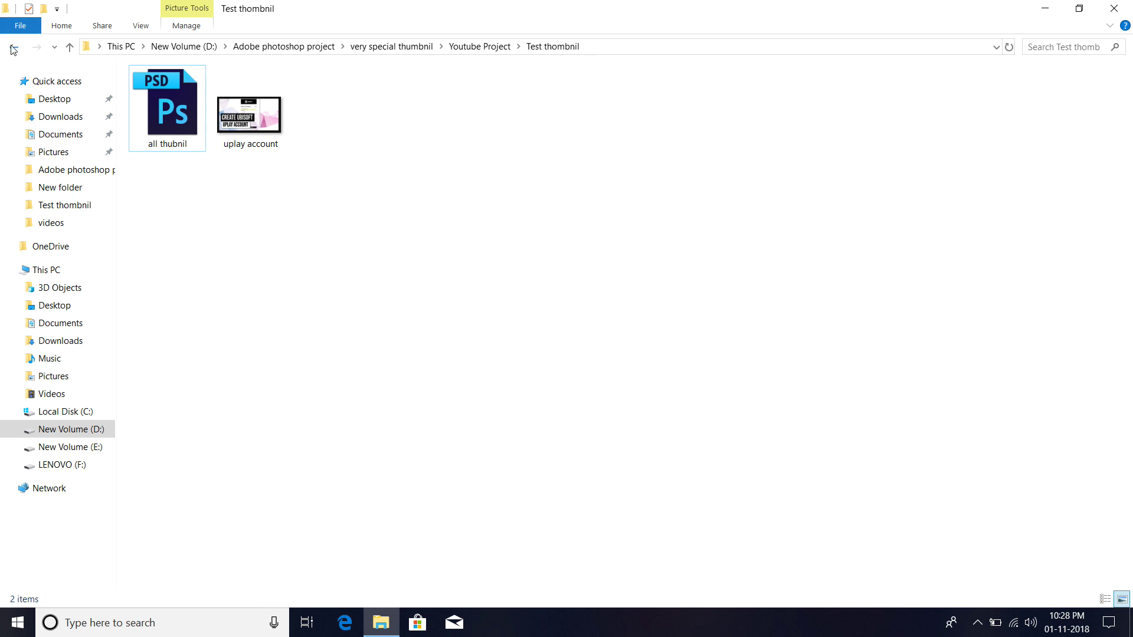
{"action": "left_click", "coordinate": [14, 47]}
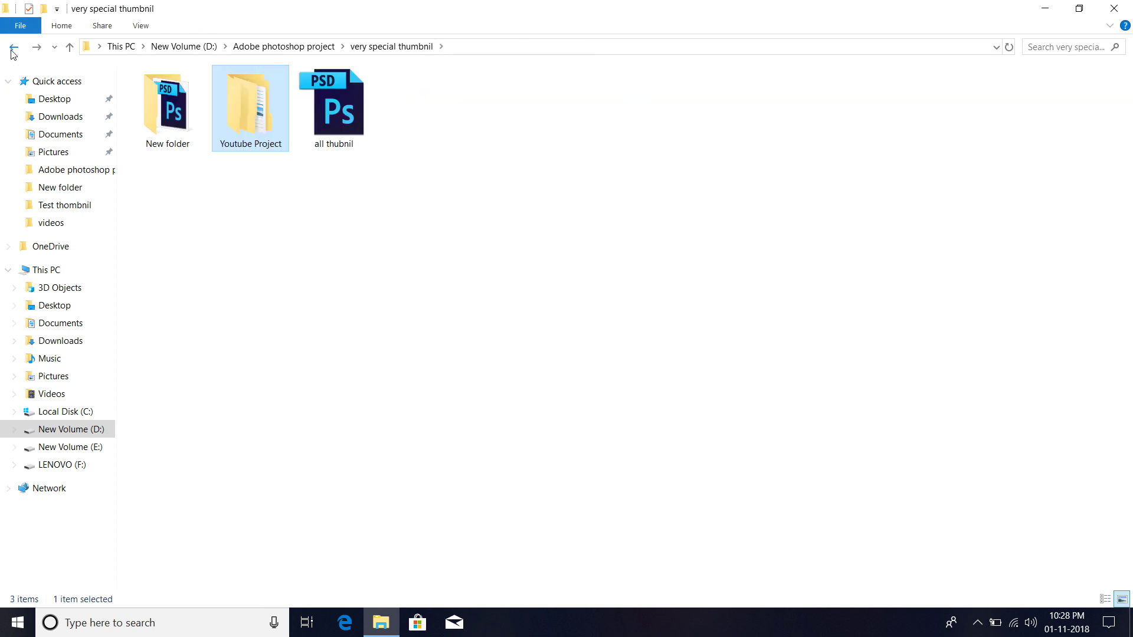
{"action": "left_click", "coordinate": [14, 48]}
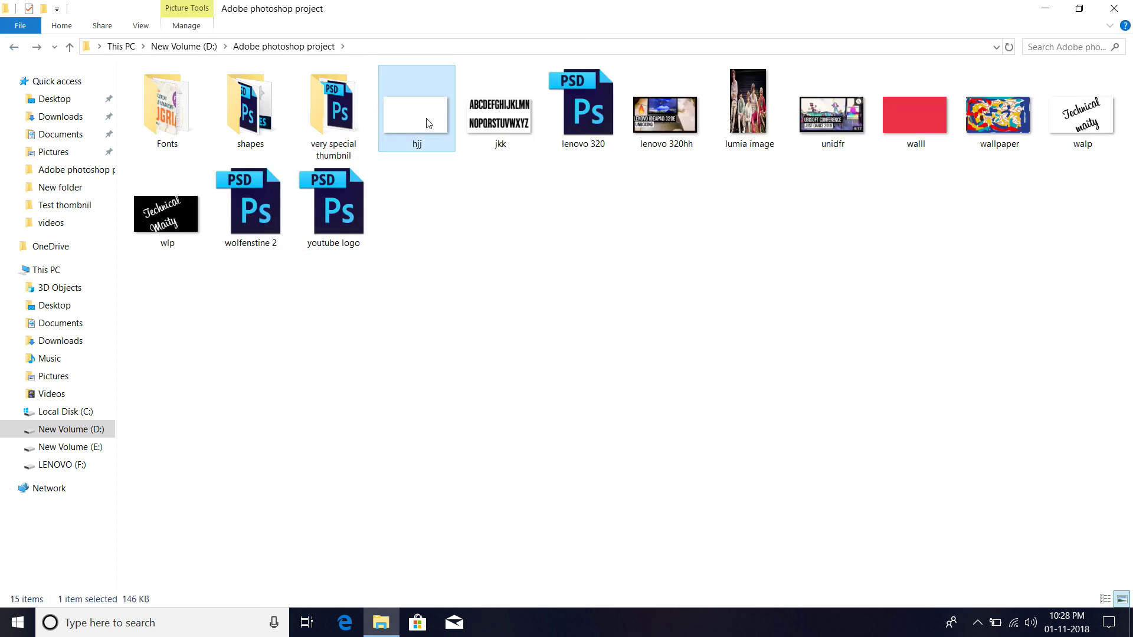
{"action": "right_click", "coordinate": [427, 123]}
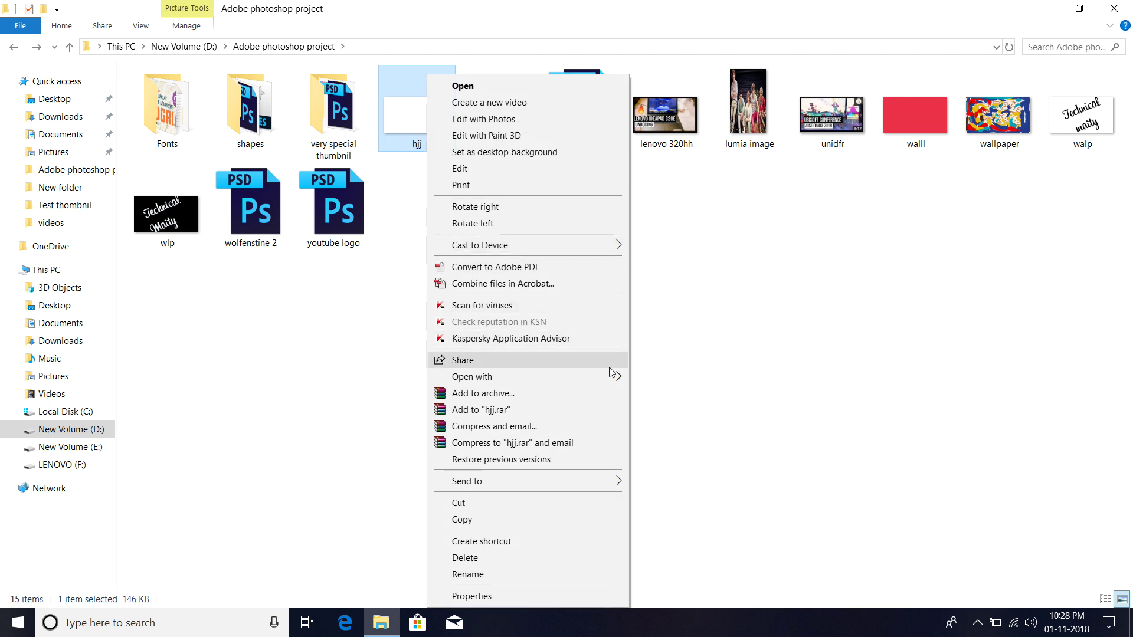
{"action": "mouse_move", "coordinate": [472, 377]}
{"action": "left_click", "coordinate": [649, 394]}
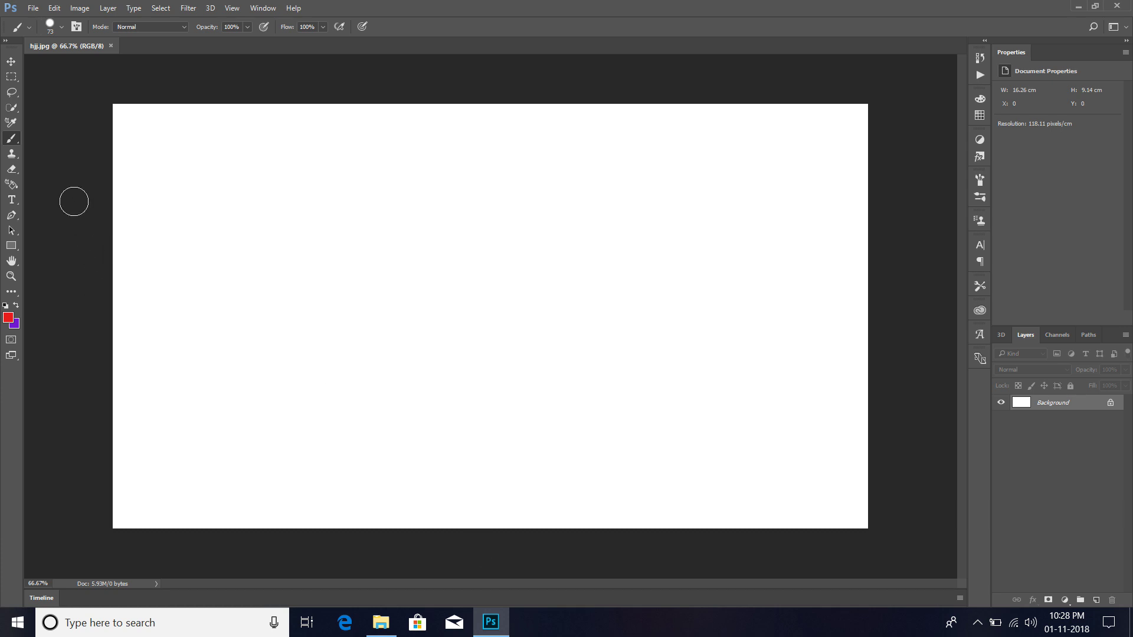
Set the foreground painting colour to bright cyan (12d7ee)
{"action": "left_click", "coordinate": [8, 317]}
{"action": "left_click_drag", "start_coordinate": [372, 275], "coordinate": [370, 199]}
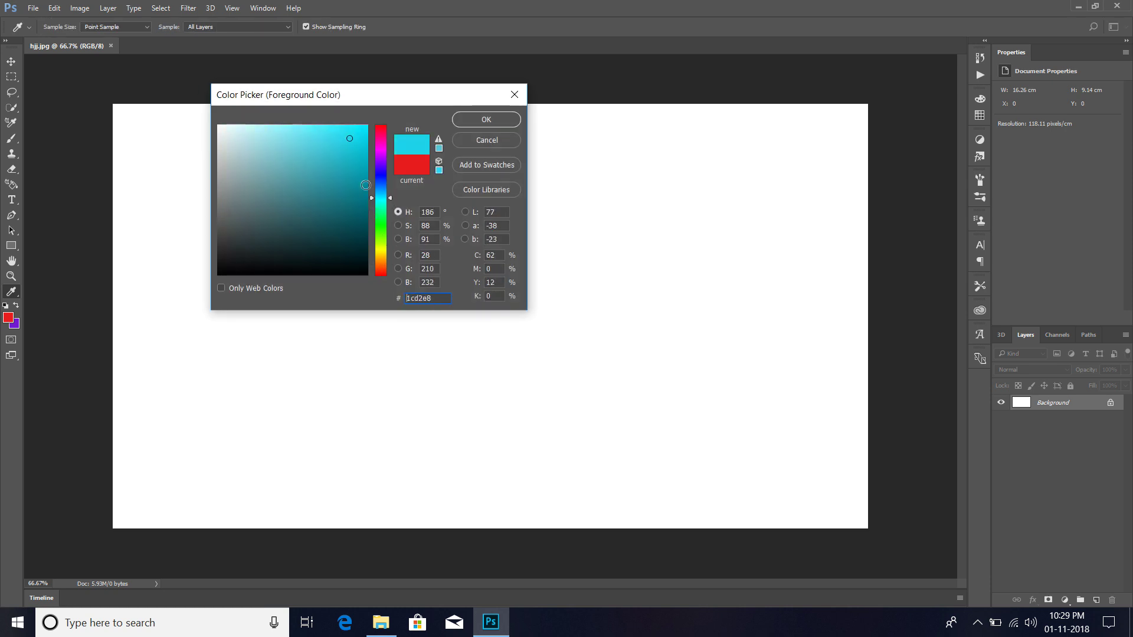
{"action": "left_click_drag", "start_coordinate": [350, 137], "coordinate": [356, 135]}
{"action": "left_click", "coordinate": [482, 118]}
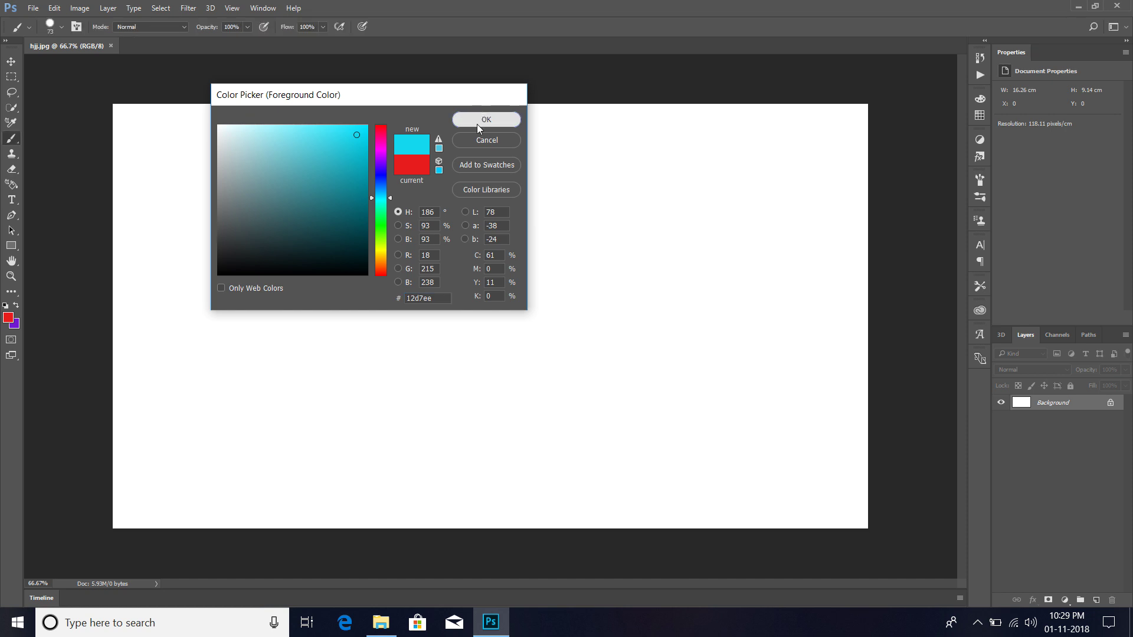
Paint a thick cyan zigzag stroke across the white hjj canvas with the Brush
{"action": "mouse_move", "coordinate": [189, 198]}
{"action": "left_mouse_down"}
{"action": "mouse_move", "coordinate": [230, 291]}
{"action": "mouse_move", "coordinate": [443, 251]}
{"action": "left_mouse_up"}
{"action": "mouse_move", "coordinate": [453, 299]}
{"action": "left_mouse_down"}
{"action": "mouse_move", "coordinate": [612, 293]}
{"action": "mouse_move", "coordinate": [782, 405]}
{"action": "mouse_move", "coordinate": [818, 361]}
{"action": "left_mouse_up"}
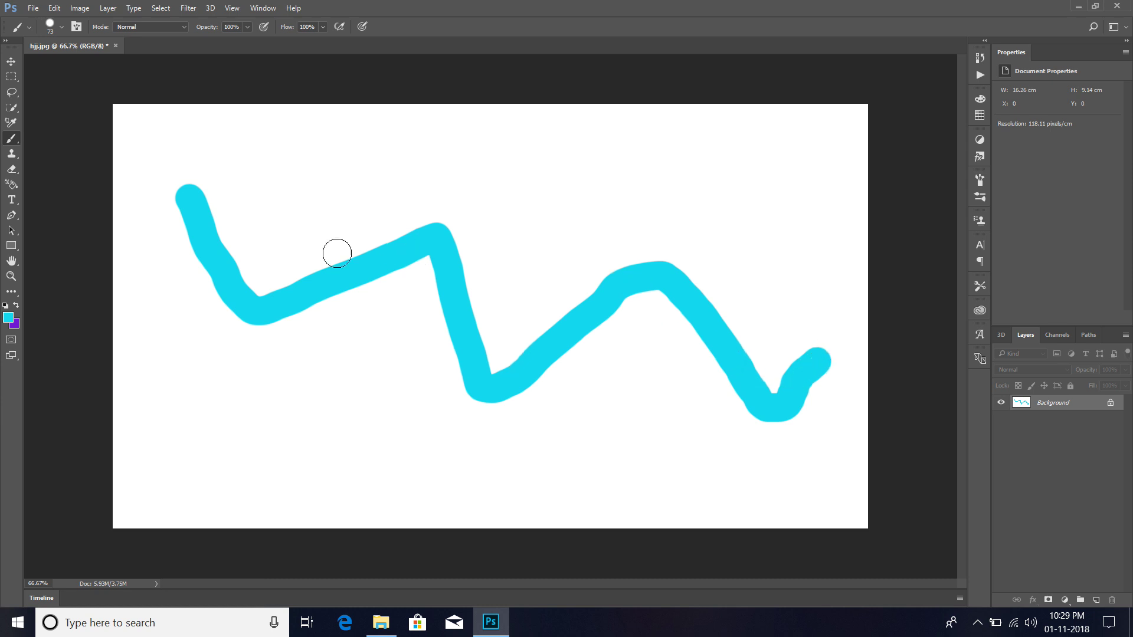
{"action": "right_click", "coordinate": [11, 138]}
Show the Layer menu's New Fill Layer options: Solid Color, Gradient and Pattern
{"action": "left_click", "coordinate": [80, 8]}
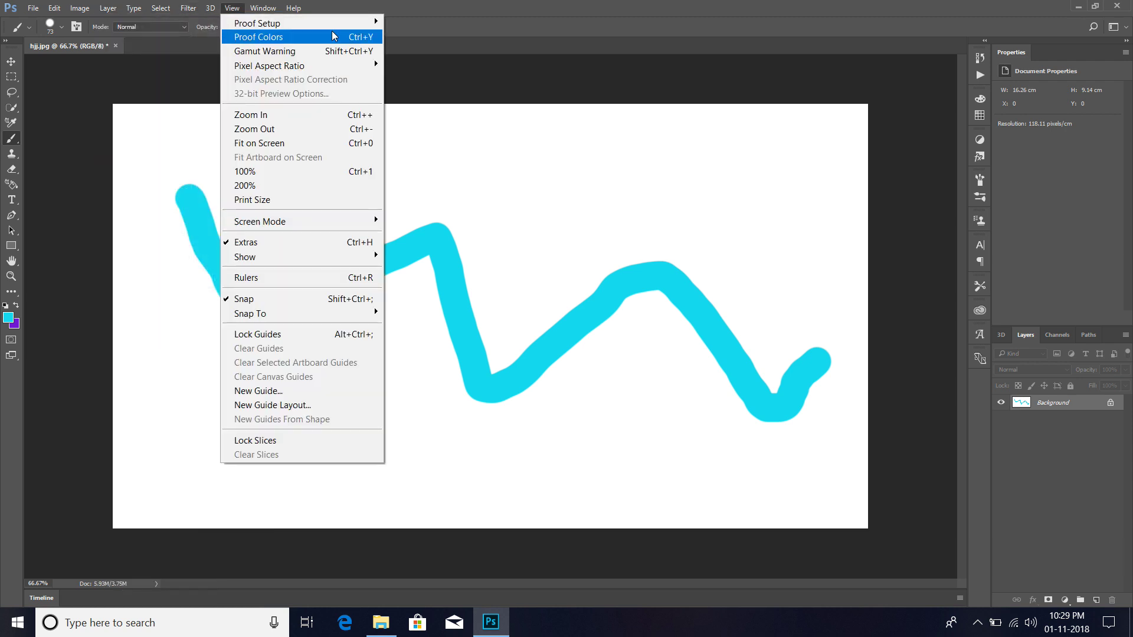
{"action": "left_click", "coordinate": [395, 6]}
{"action": "left_click", "coordinate": [113, 3]}
{"action": "mouse_move", "coordinate": [159, 186]}
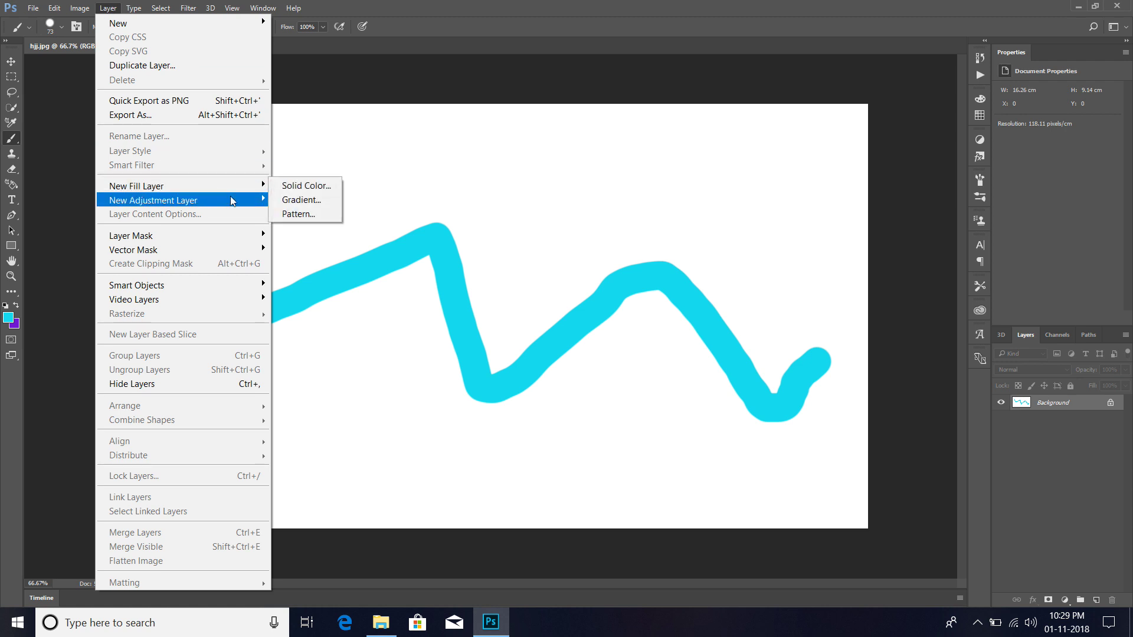
Start a Solid Color fill layer, Color Fill 1, with a red label and Normal mode
{"action": "left_click", "coordinate": [298, 186]}
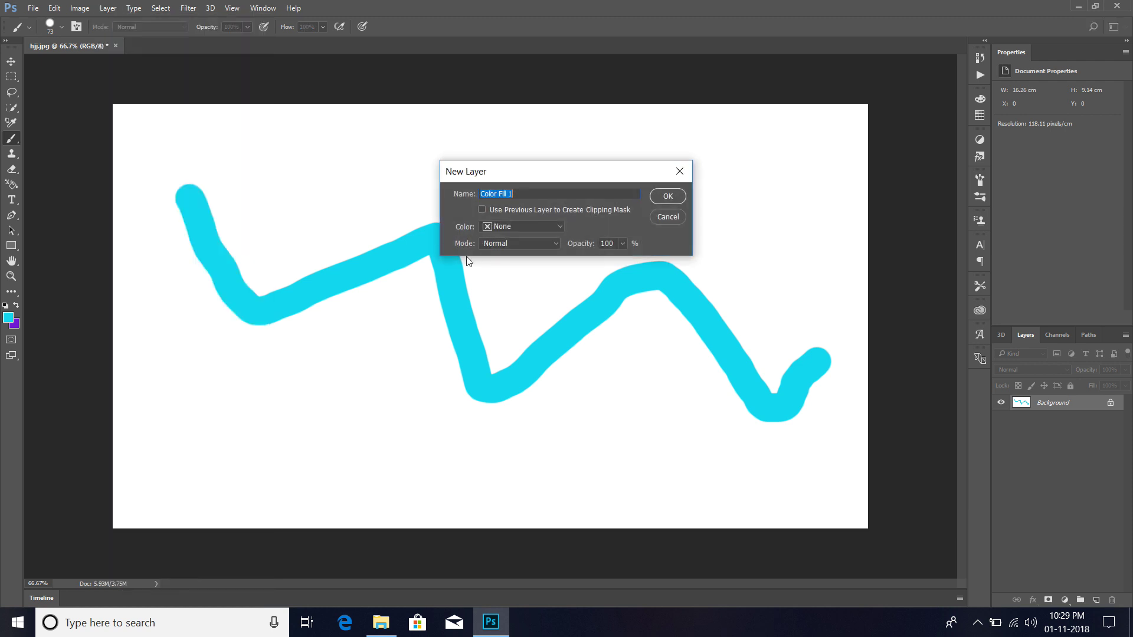
{"action": "left_click", "coordinate": [546, 228]}
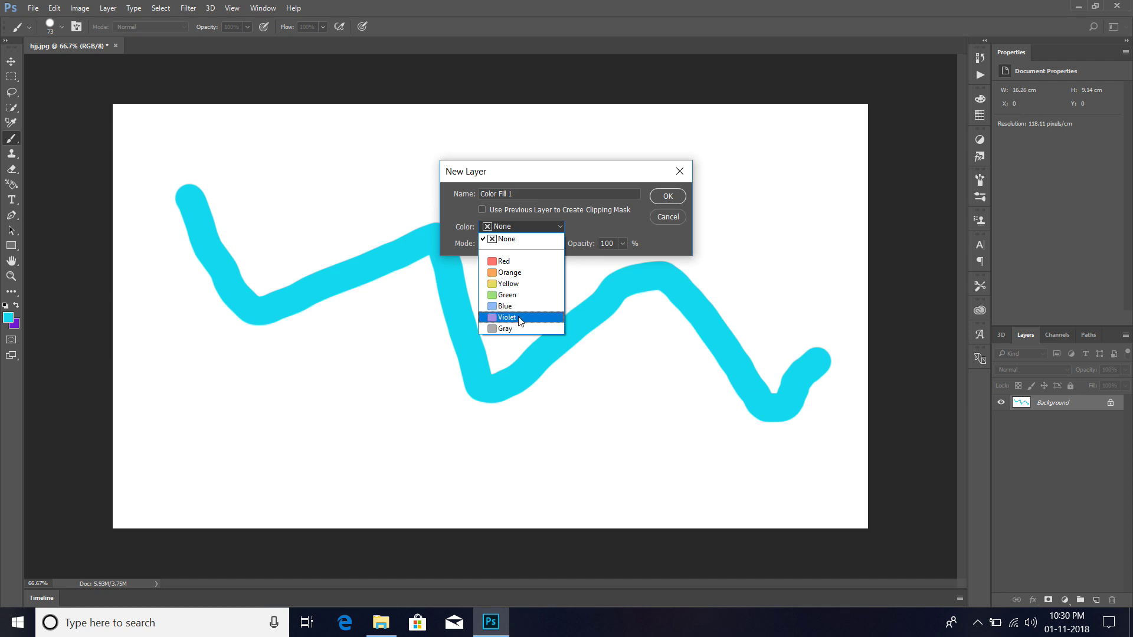
{"action": "left_click", "coordinate": [503, 264]}
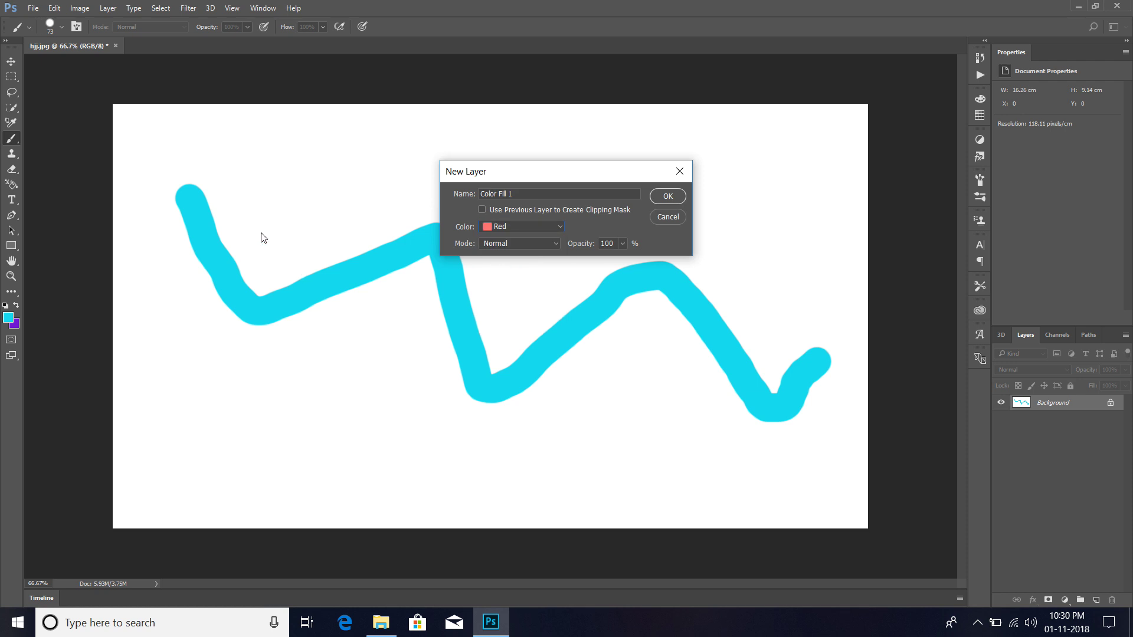
{"action": "left_click", "coordinate": [546, 249]}
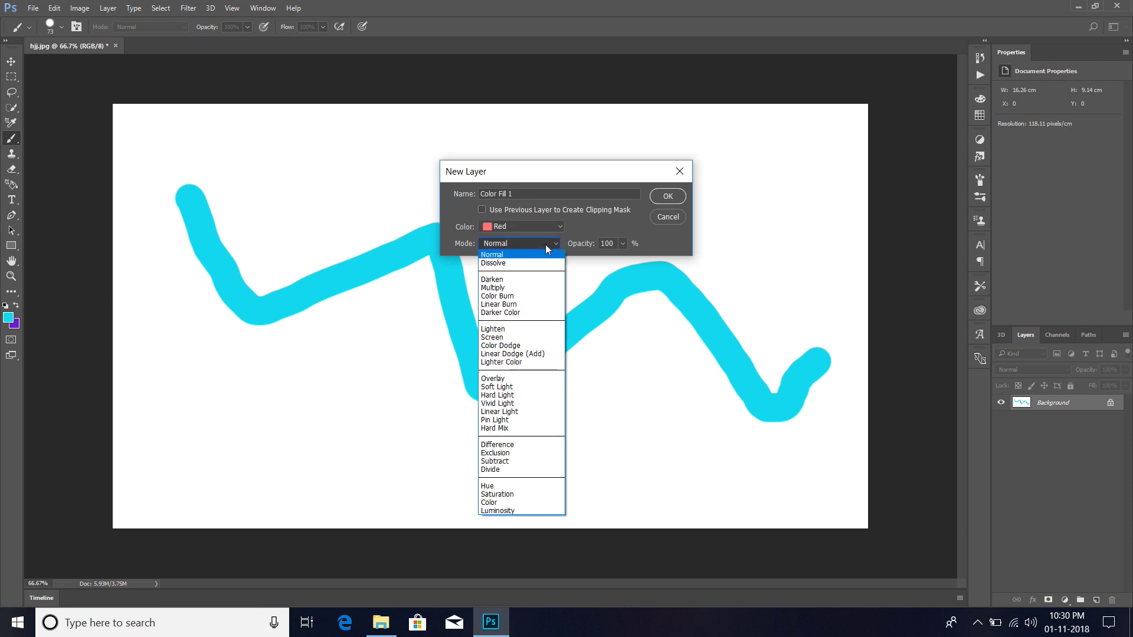
{"action": "left_click", "coordinate": [546, 246]}
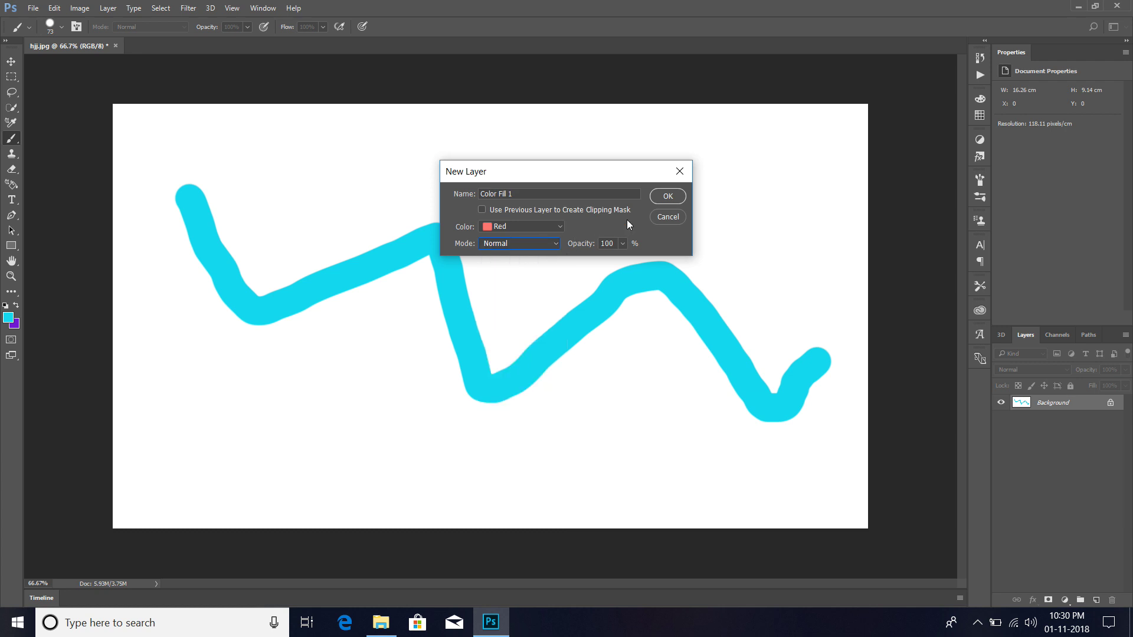
Create Color Fill 1 with a cyan (#12d7ee) solid fill covering the whole canvas
{"action": "left_click", "coordinate": [662, 200]}
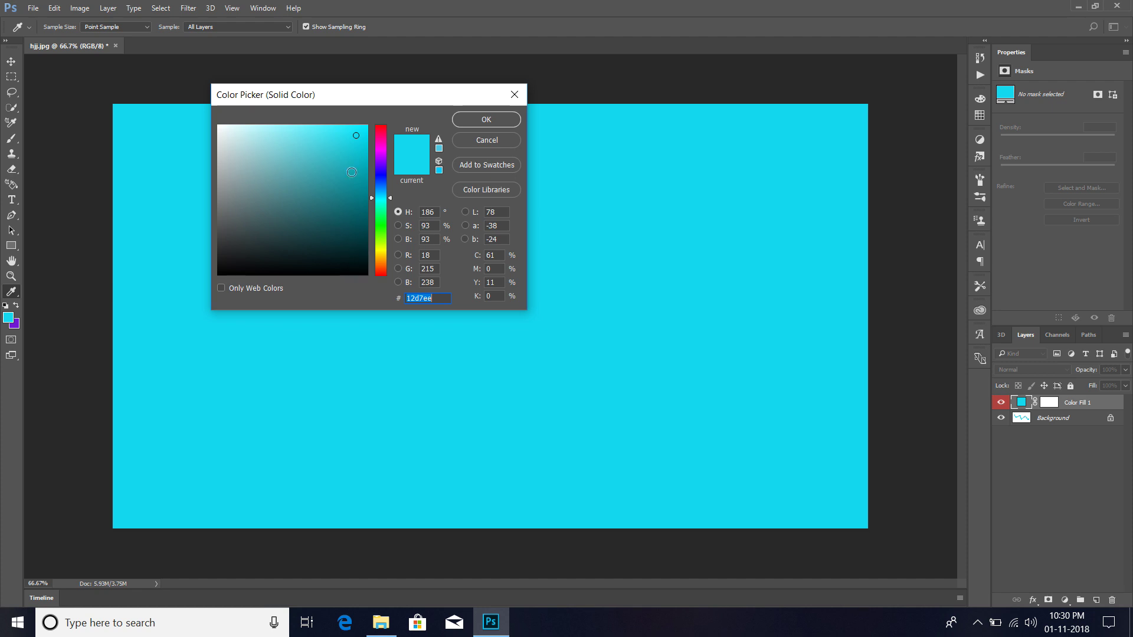
{"action": "left_click", "coordinate": [473, 119]}
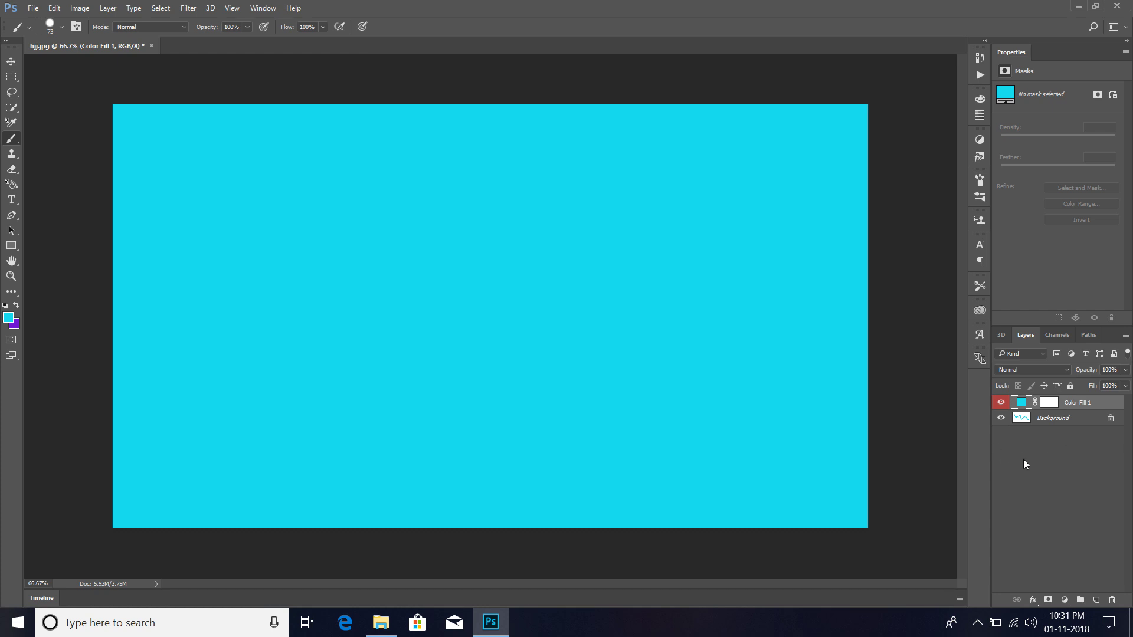
Switch the fill layer's blend mode to Screen, then Lighten, and select its colour thumbnail
{"action": "left_click", "coordinate": [1049, 404]}
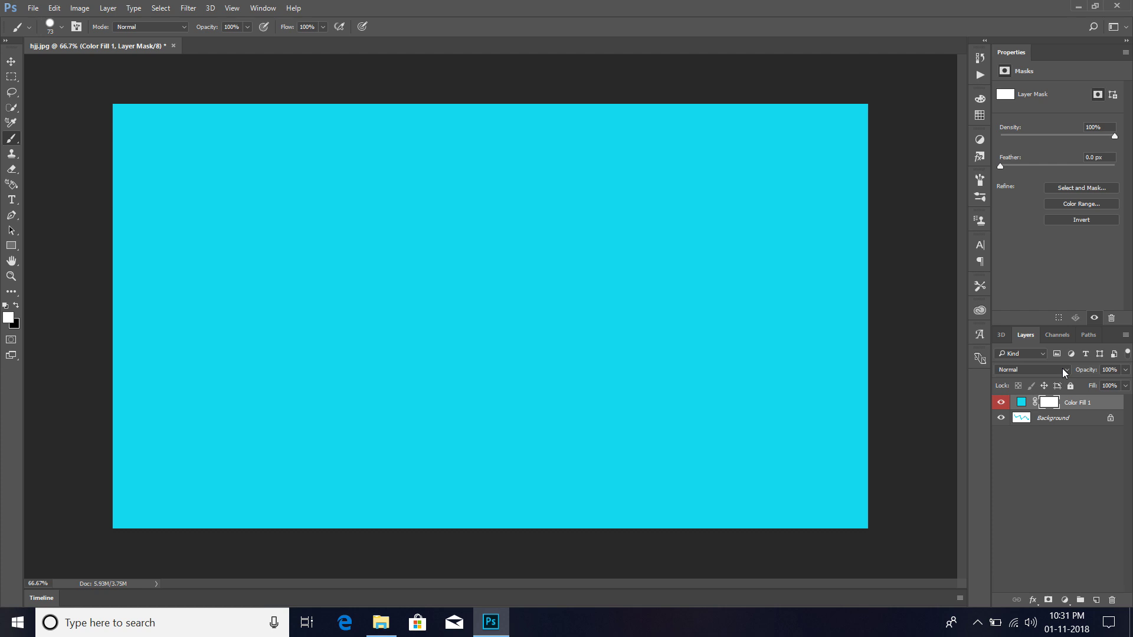
{"action": "left_click", "coordinate": [1065, 373]}
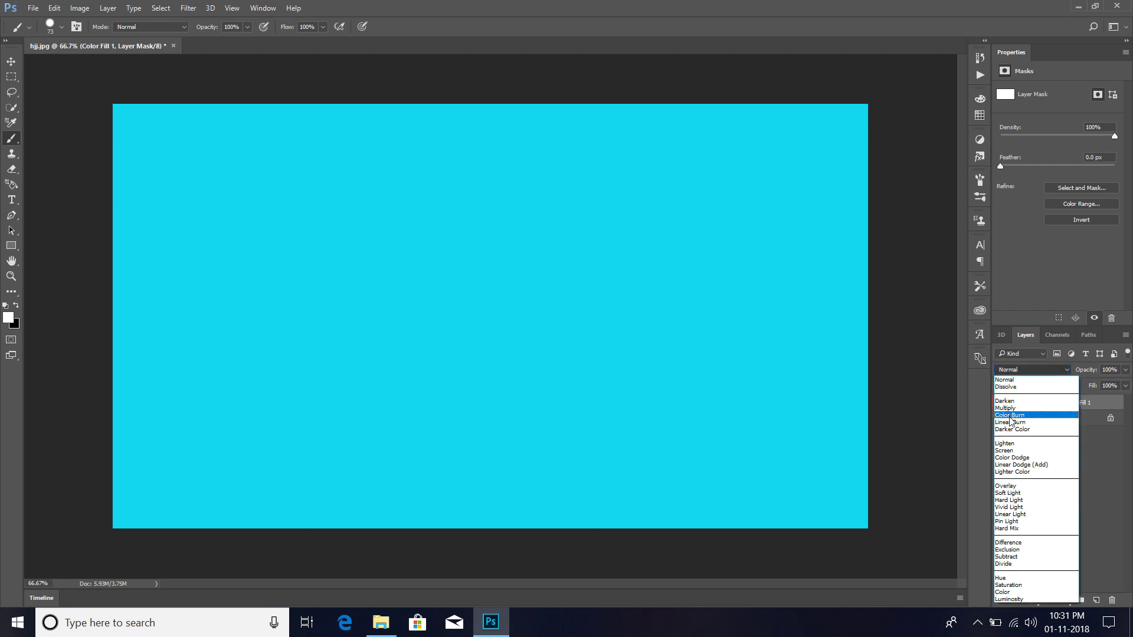
{"action": "left_click", "coordinate": [1007, 451]}
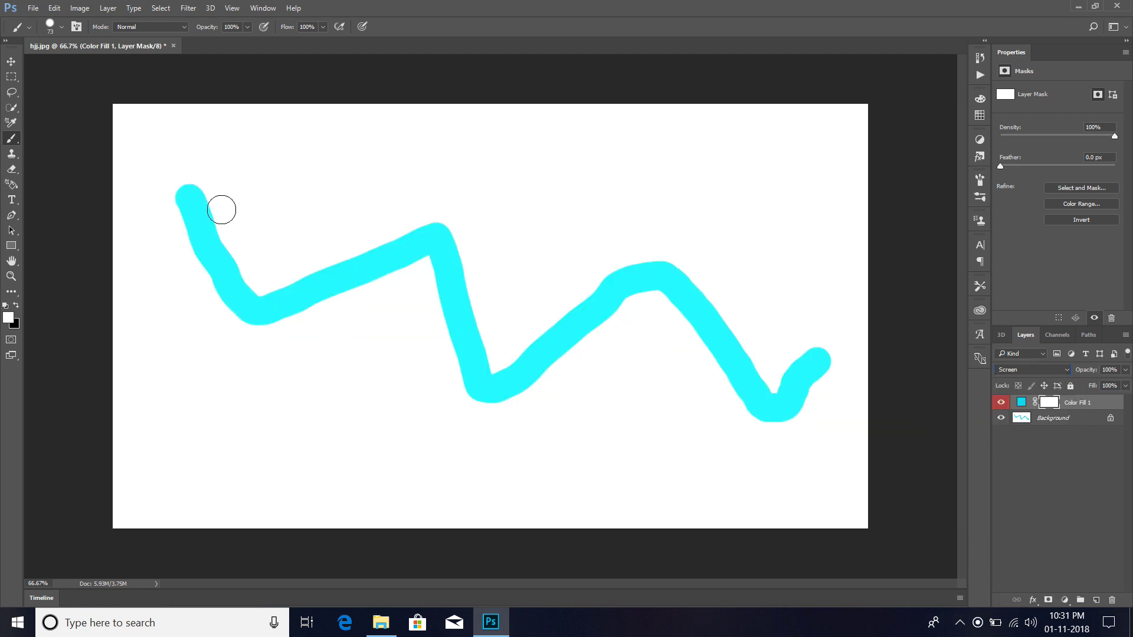
{"action": "left_click", "coordinate": [1055, 370]}
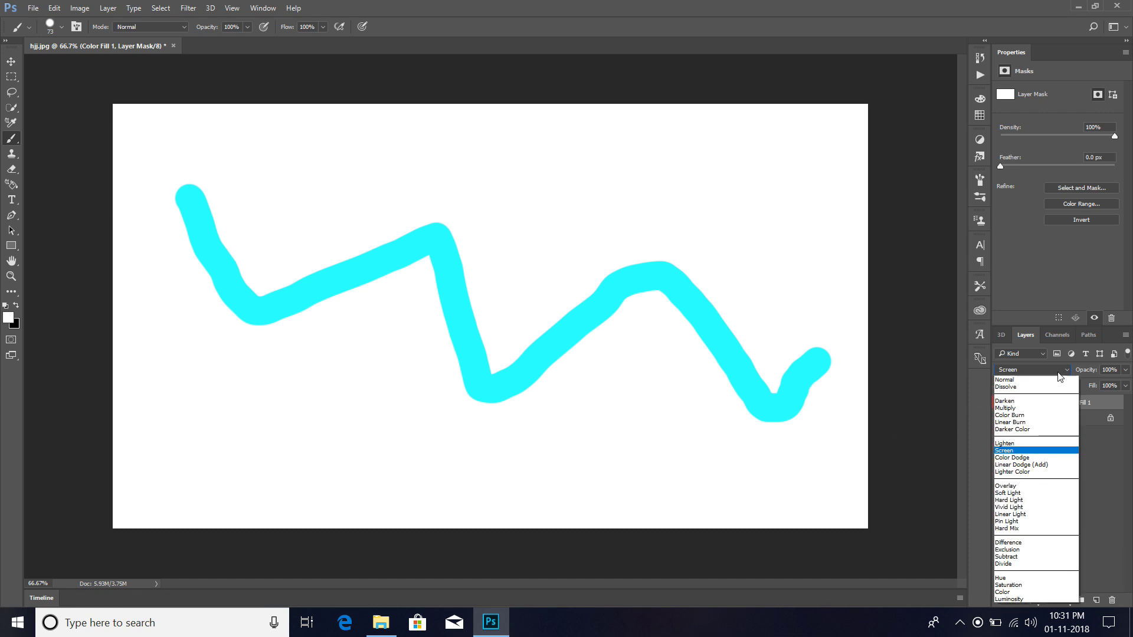
{"action": "left_click", "coordinate": [1010, 442]}
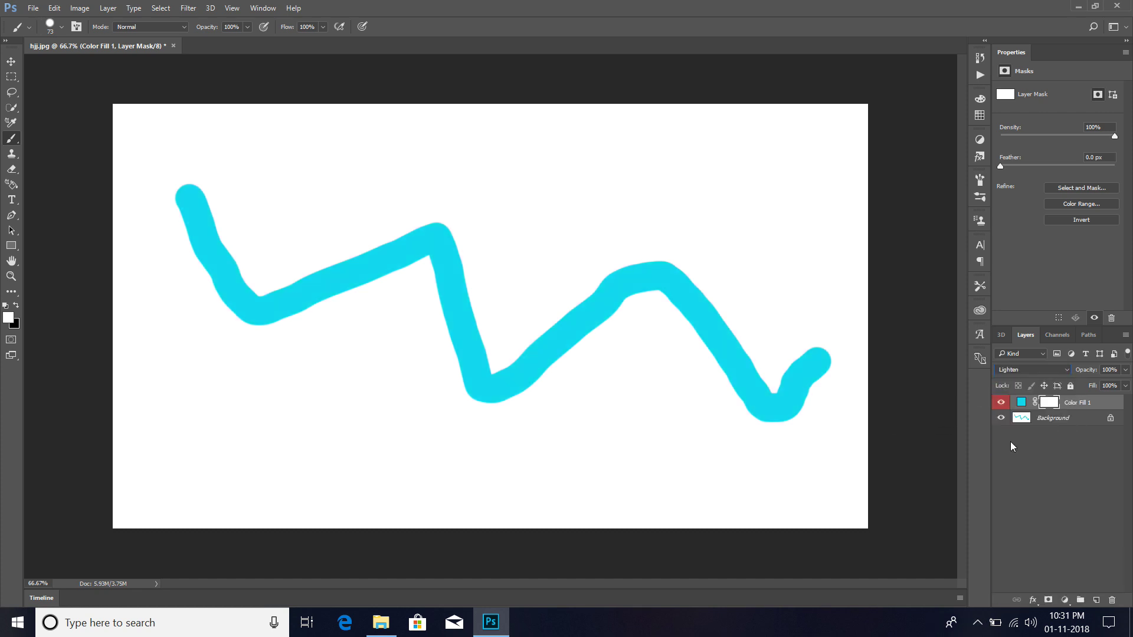
{"action": "left_click", "coordinate": [1021, 405]}
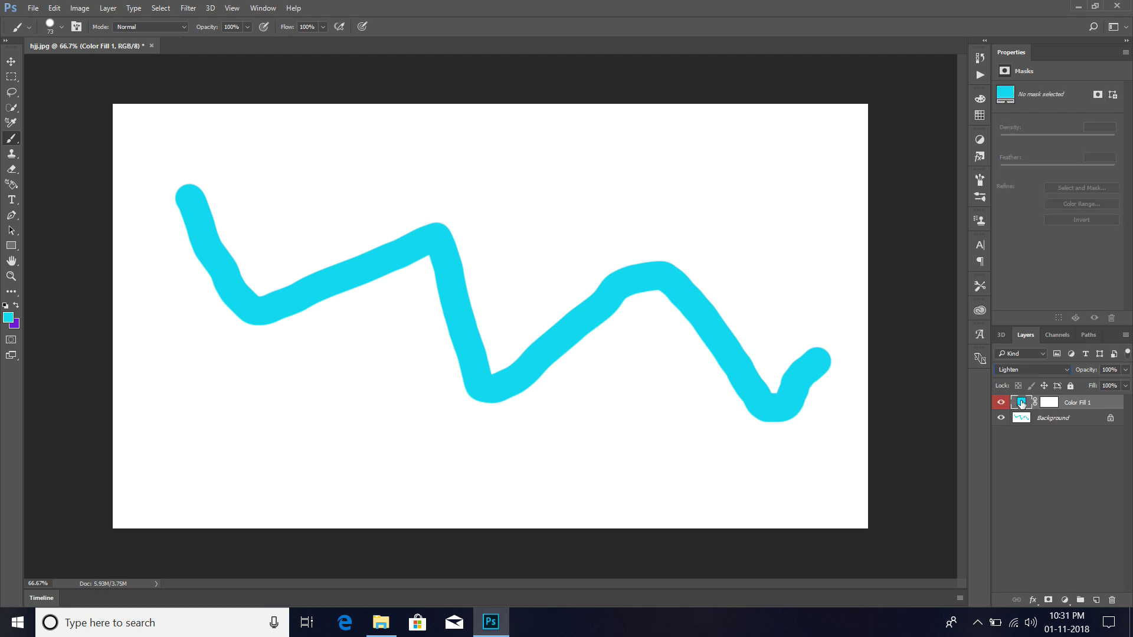
Change Color Fill 1's colour from cyan to a dark hot pink, then select its layer mask
{"action": "double_click", "coordinate": [1027, 404]}
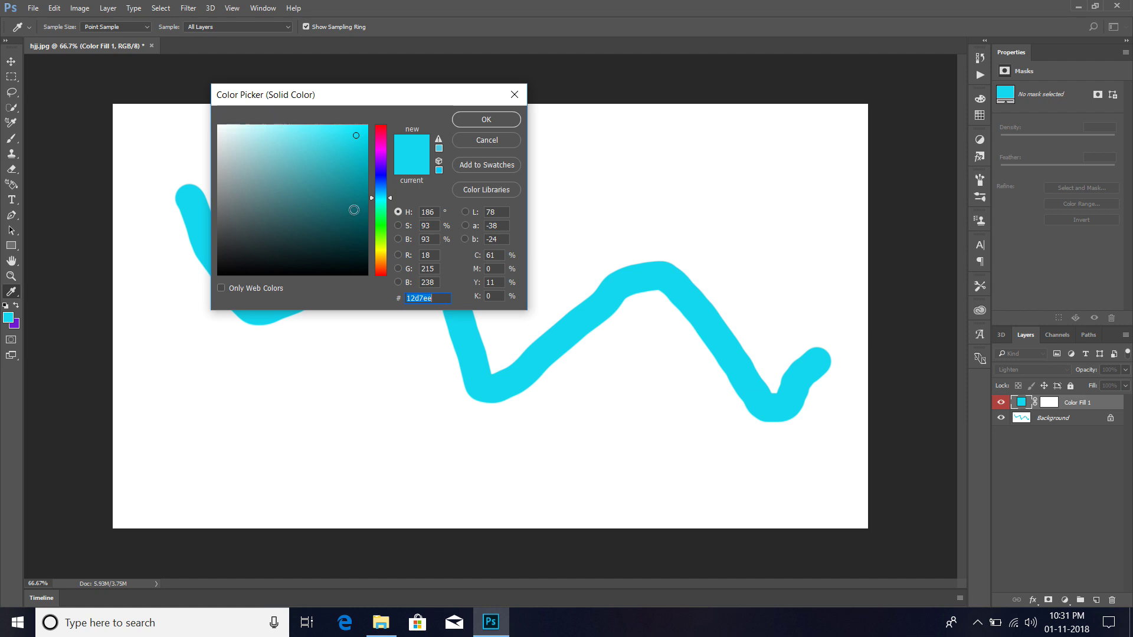
{"action": "left_click_drag", "start_coordinate": [368, 194], "coordinate": [363, 134]}
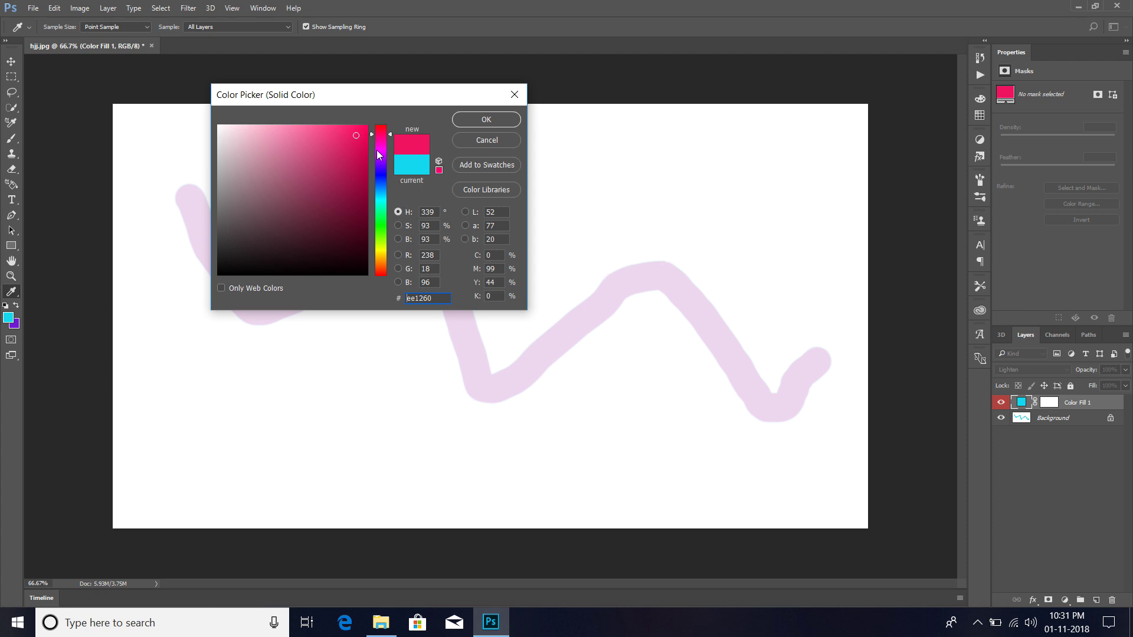
{"action": "mouse_move", "coordinate": [357, 137]}
{"action": "left_mouse_down"}
{"action": "mouse_move", "coordinate": [376, 187]}
{"action": "mouse_move", "coordinate": [362, 130]}
{"action": "left_mouse_up"}
{"action": "left_click", "coordinate": [472, 119]}
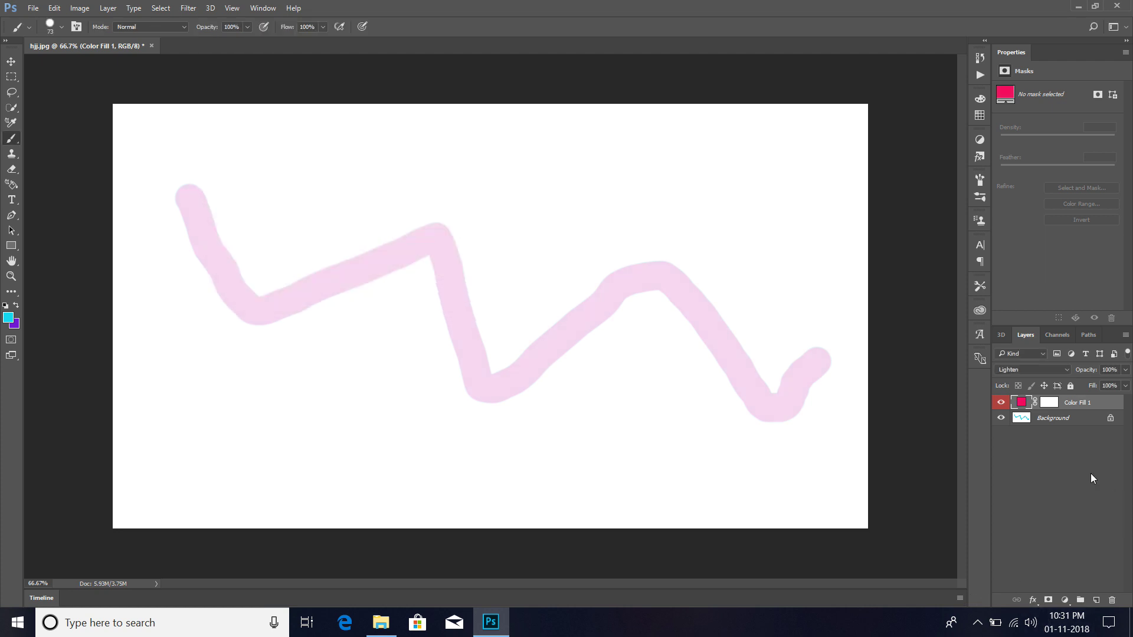
{"action": "left_click", "coordinate": [1047, 403]}
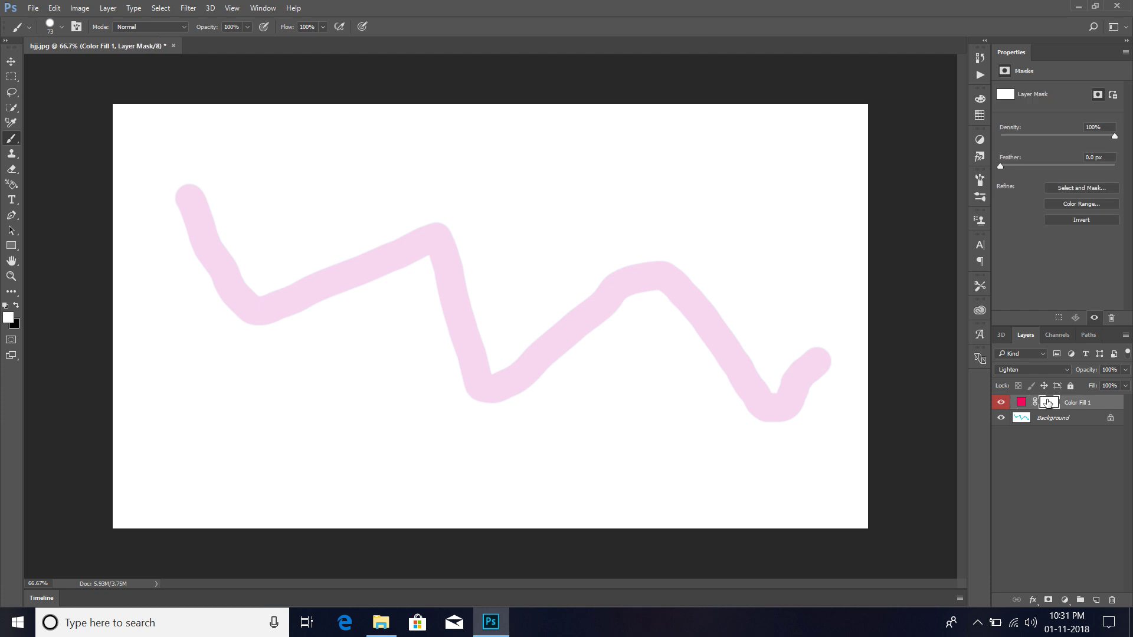
Set Color Fill 1's blend mode to Screen and scroll through the other blend modes
{"action": "left_click", "coordinate": [1033, 370]}
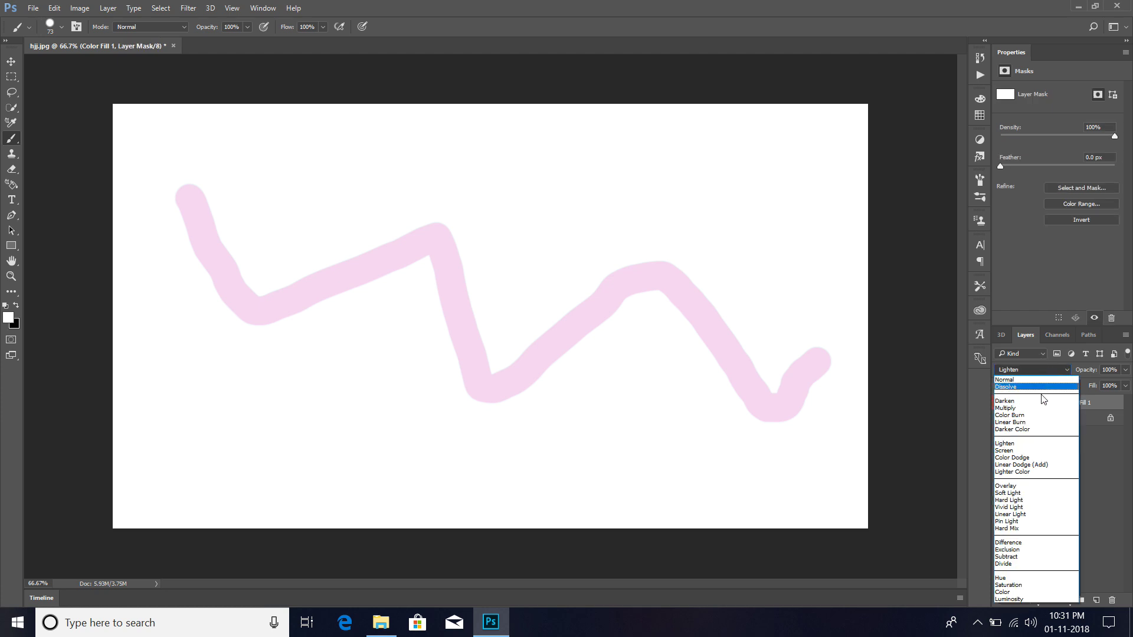
{"action": "left_click", "coordinate": [1022, 450]}
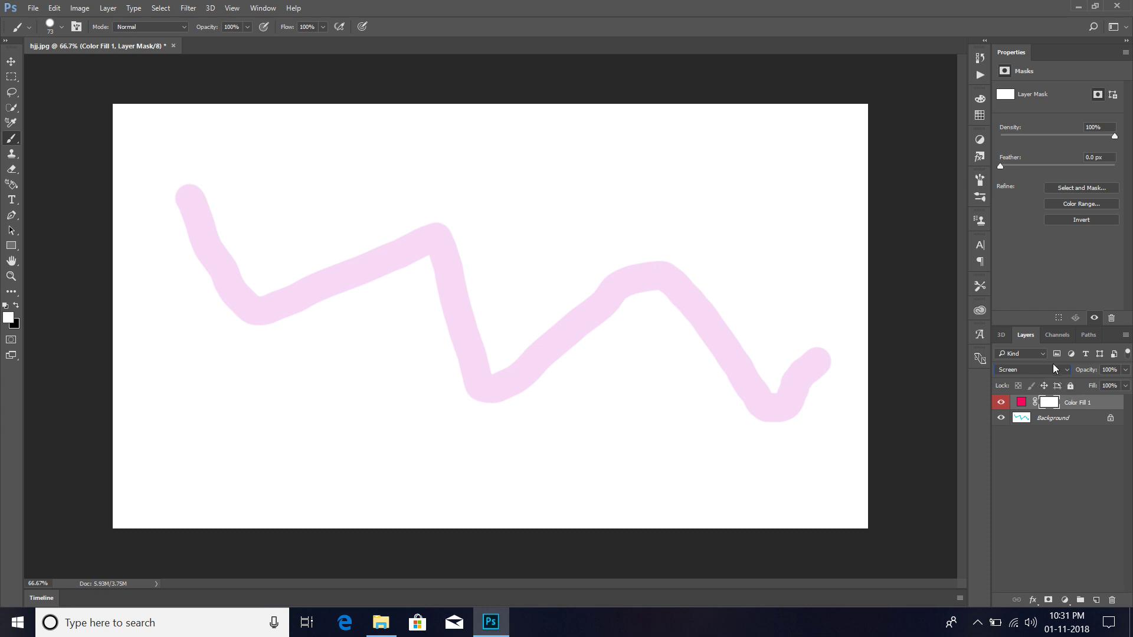
{"action": "scroll", "coordinate": [1055, 376], "scroll_direction": "down", "scroll_amount": 1}
{"action": "scroll", "coordinate": [1056, 376], "scroll_direction": "down", "scroll_amount": 2}
{"action": "scroll", "coordinate": [1055, 376], "scroll_direction": "down", "scroll_amount": 1}
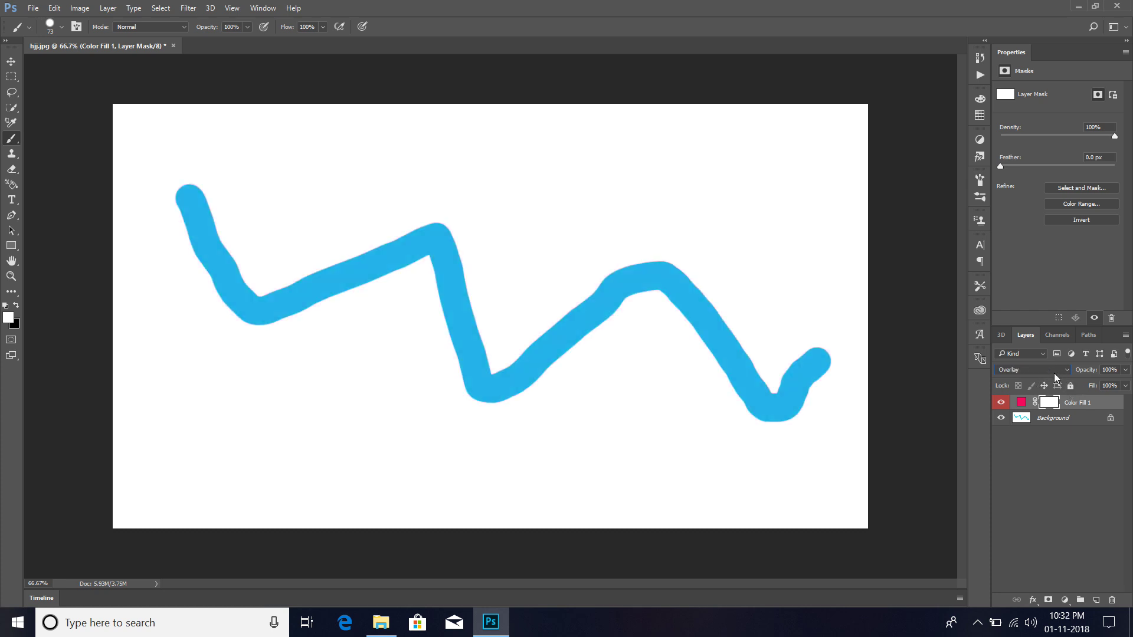
{"action": "scroll", "coordinate": [1055, 376], "scroll_direction": "up", "scroll_amount": 1}
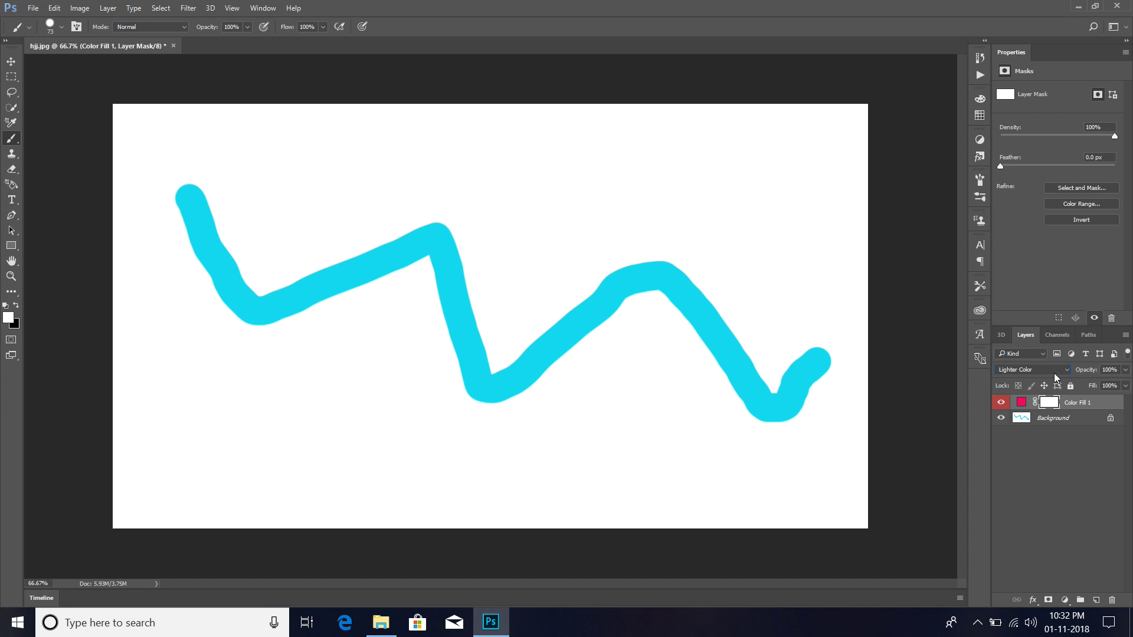
{"action": "scroll", "coordinate": [1056, 377], "scroll_direction": "down", "scroll_amount": 1}
{"action": "scroll", "coordinate": [1055, 376], "scroll_direction": "down", "scroll_amount": 1}
{"action": "scroll", "coordinate": [1056, 377], "scroll_direction": "down", "scroll_amount": 1}
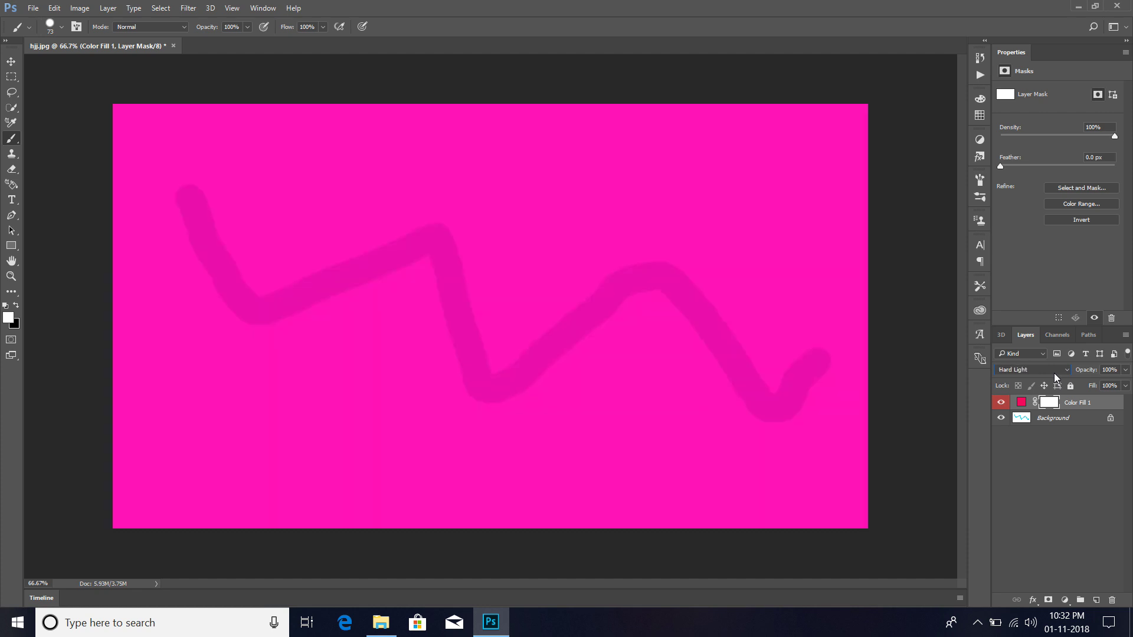
{"action": "scroll", "coordinate": [1055, 376], "scroll_direction": "down", "scroll_amount": 1}
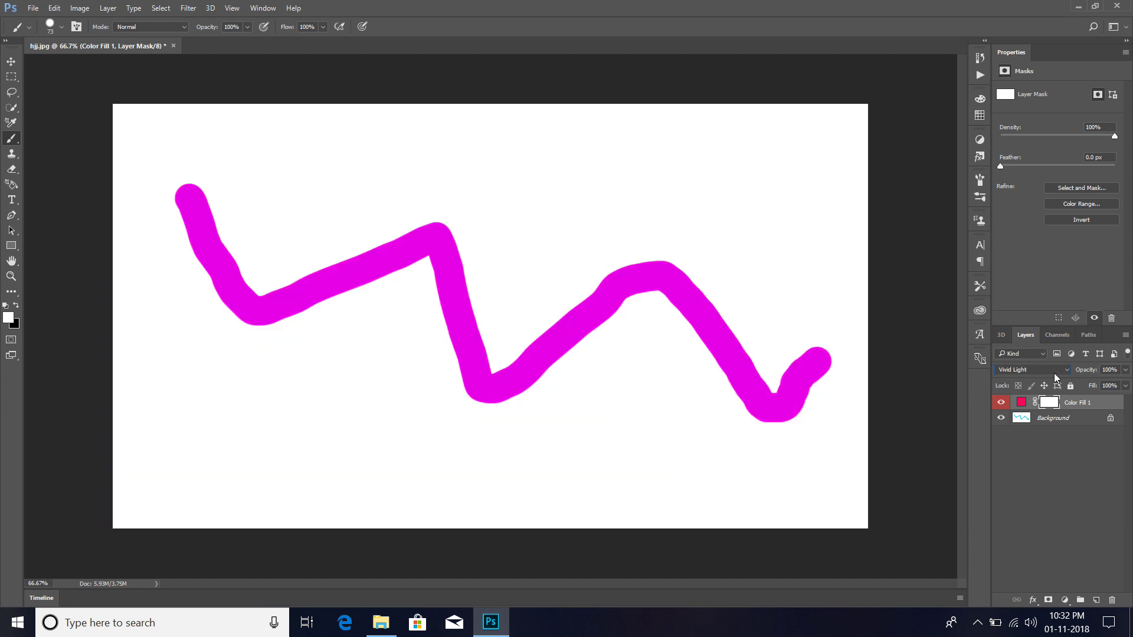
{"action": "scroll", "coordinate": [1055, 378], "scroll_direction": "down", "scroll_amount": 1}
{"action": "scroll", "coordinate": [1056, 377], "scroll_direction": "down", "scroll_amount": 1}
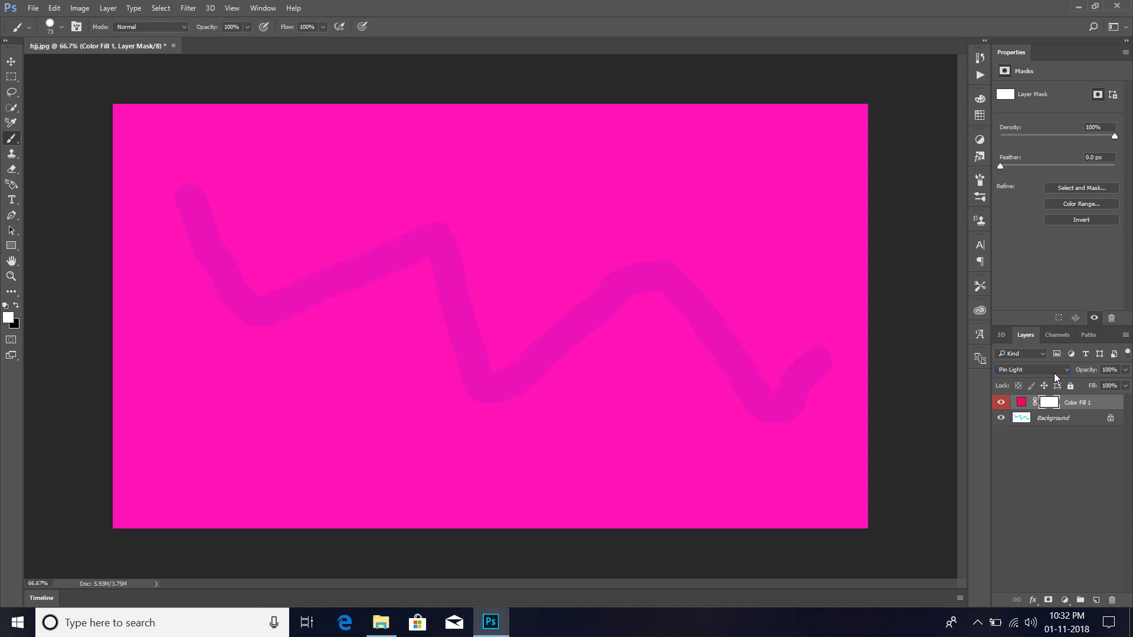
{"action": "scroll", "coordinate": [1055, 377], "scroll_direction": "down", "scroll_amount": 1}
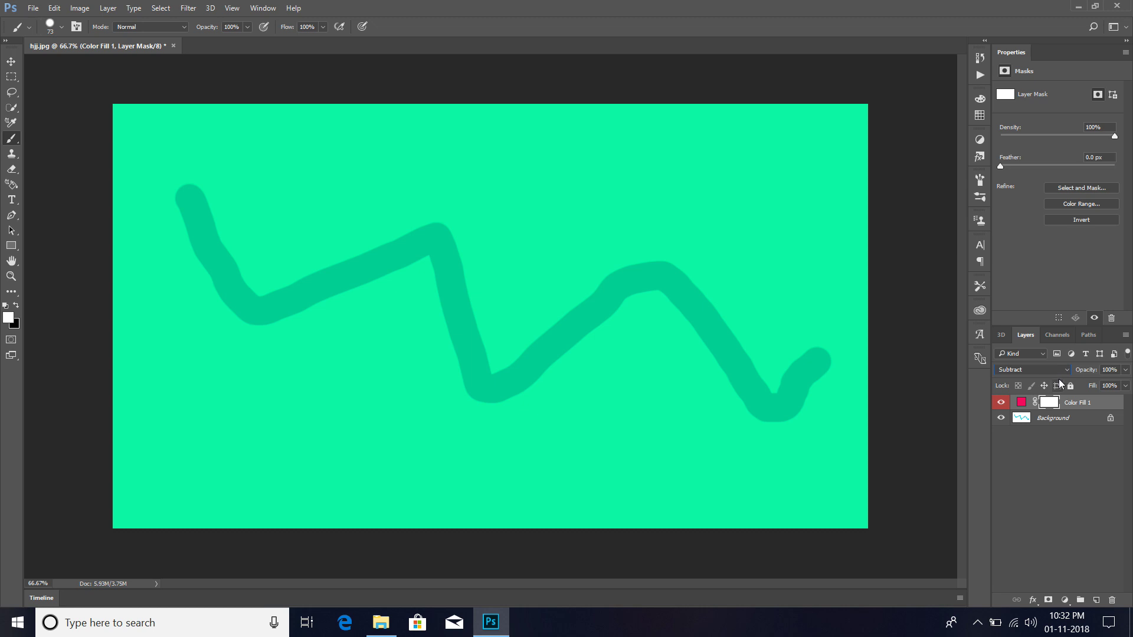
Try Darken, Color Burn, Screen, Lighten and Lighter Color blend modes on the fill layer
{"action": "left_click", "coordinate": [1059, 370]}
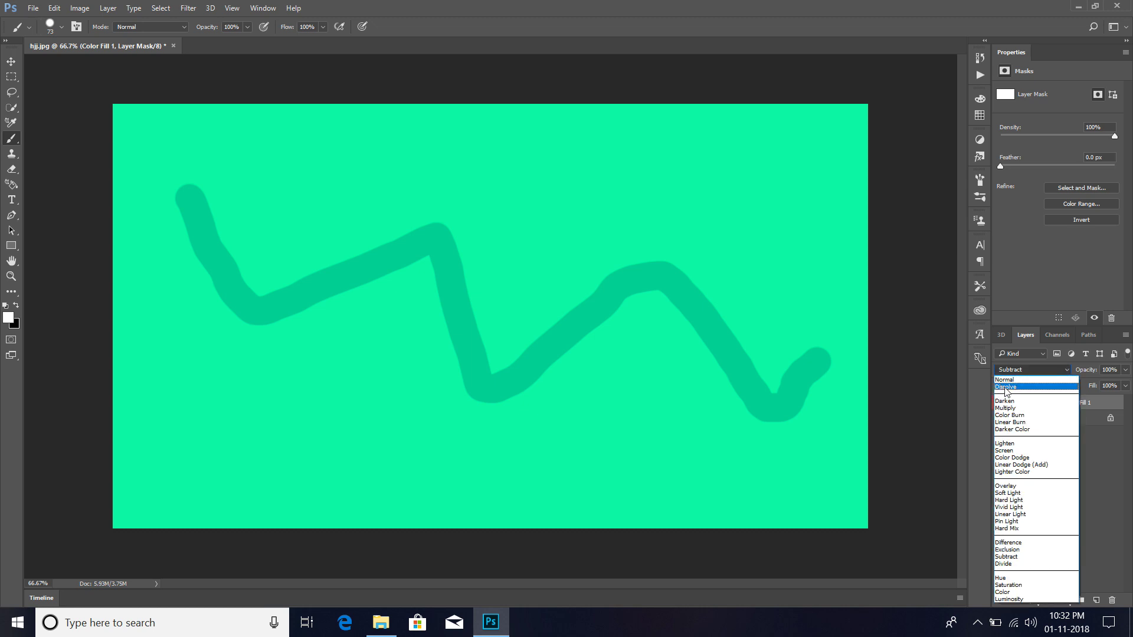
{"action": "left_click", "coordinate": [1005, 401]}
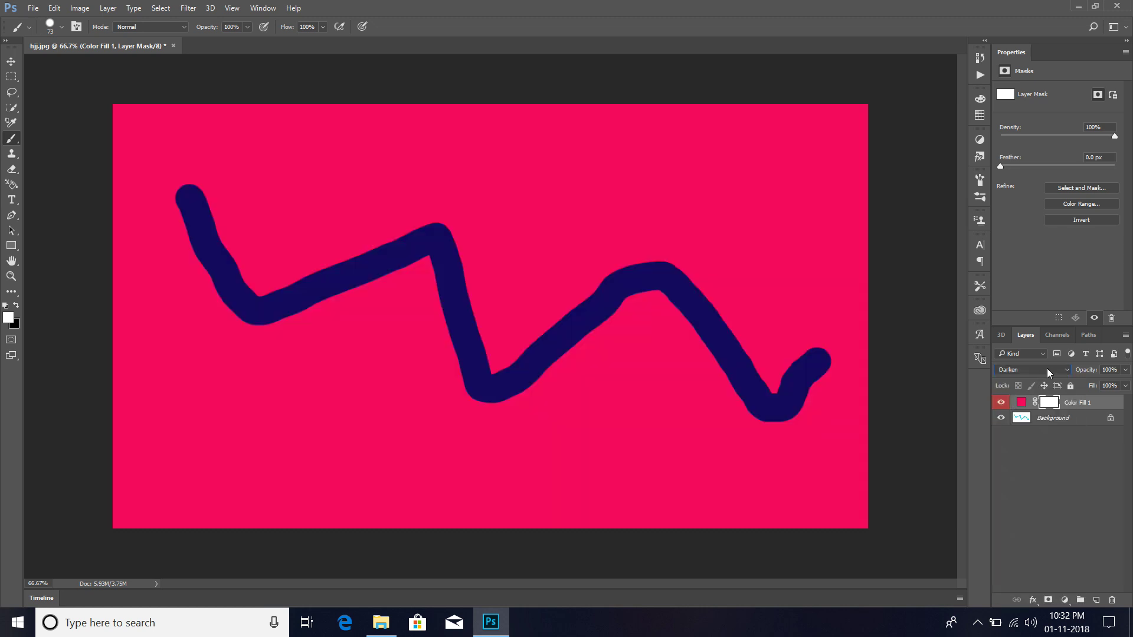
{"action": "left_click", "coordinate": [1049, 370]}
{"action": "key", "text": "Down"}
{"action": "key", "text": "Down"}
{"action": "key", "text": "Return"}
{"action": "left_click", "coordinate": [1052, 377]}
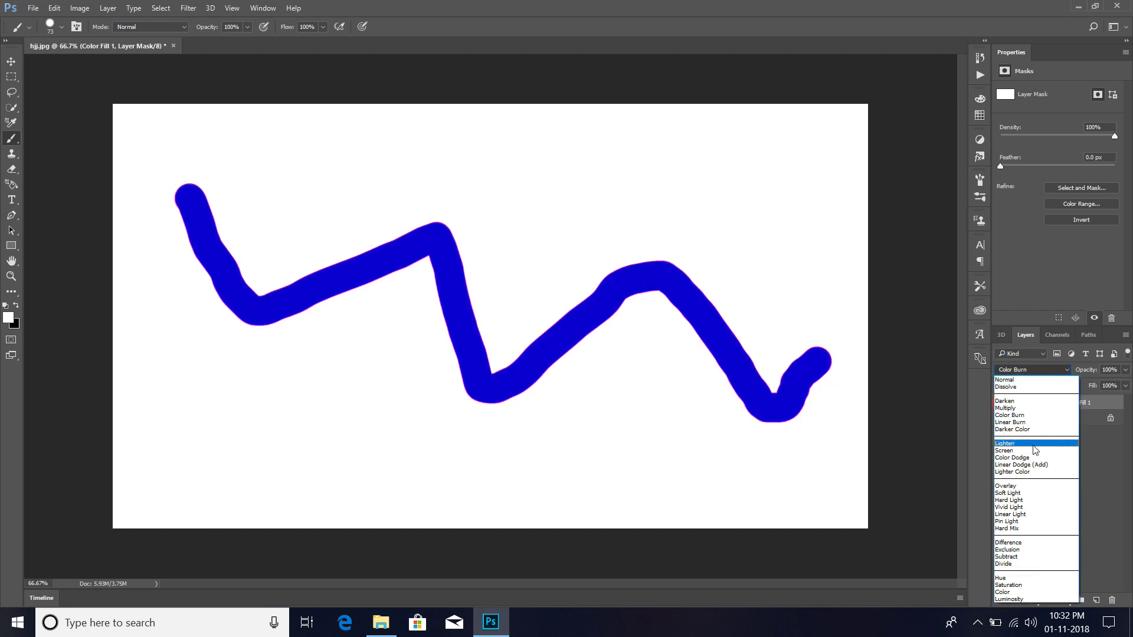
{"action": "left_click", "coordinate": [1030, 447]}
{"action": "left_click", "coordinate": [1048, 369]}
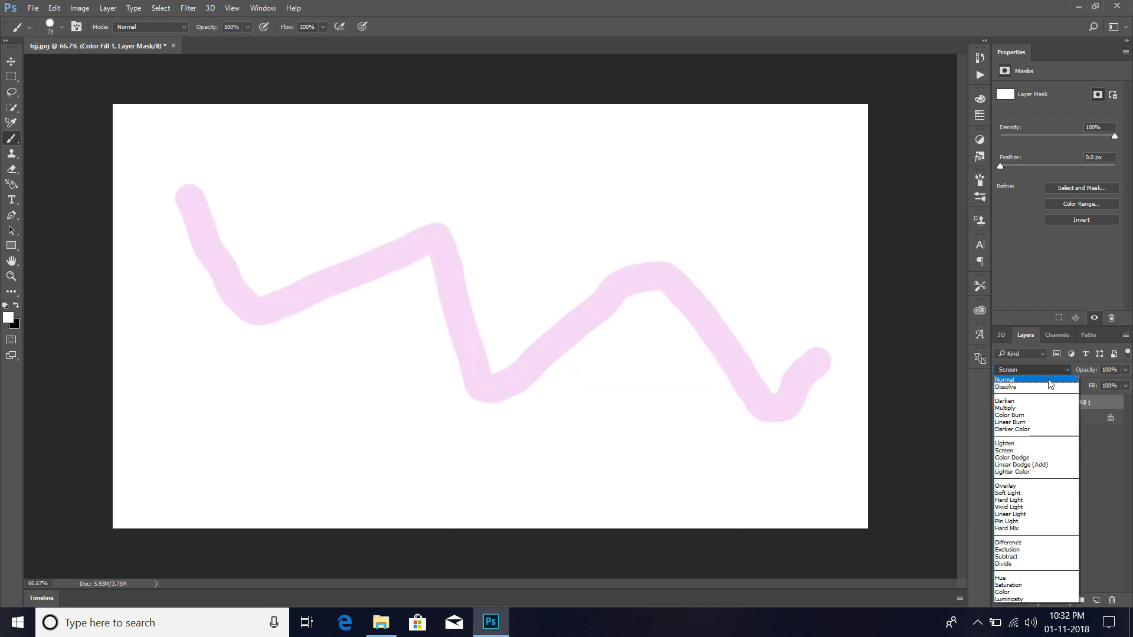
{"action": "left_click", "coordinate": [1025, 445]}
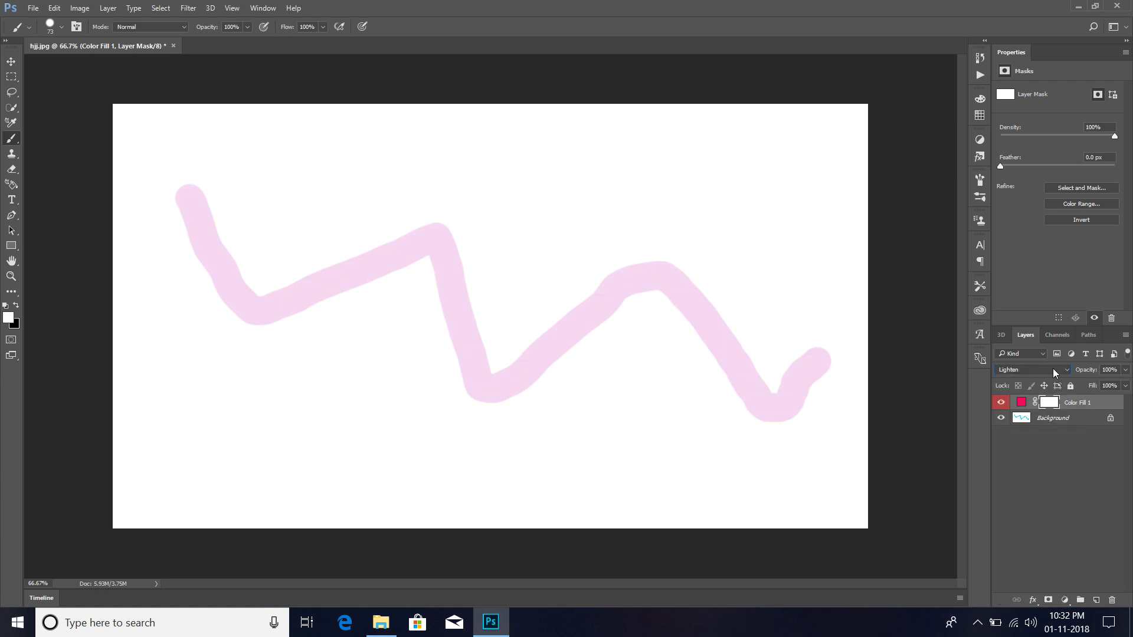
{"action": "left_click", "coordinate": [1032, 370]}
{"action": "left_click", "coordinate": [1029, 472]}
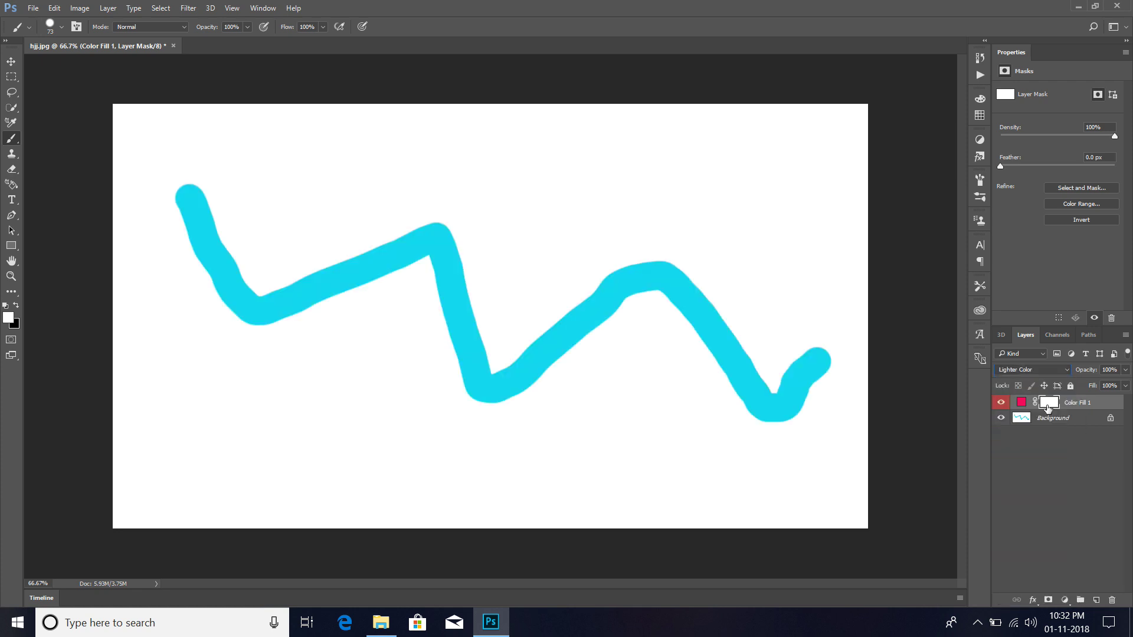
Cycle through Hue, Luminosity, Lighten and Lighter Color, settling the fill layer on Overlay
{"action": "key", "text": "Down"}
{"action": "key", "text": "Down"}
{"action": "key", "text": "Down"}
{"action": "key", "text": "Down"}
{"action": "key", "text": "Down"}
{"action": "key", "text": "Down"}
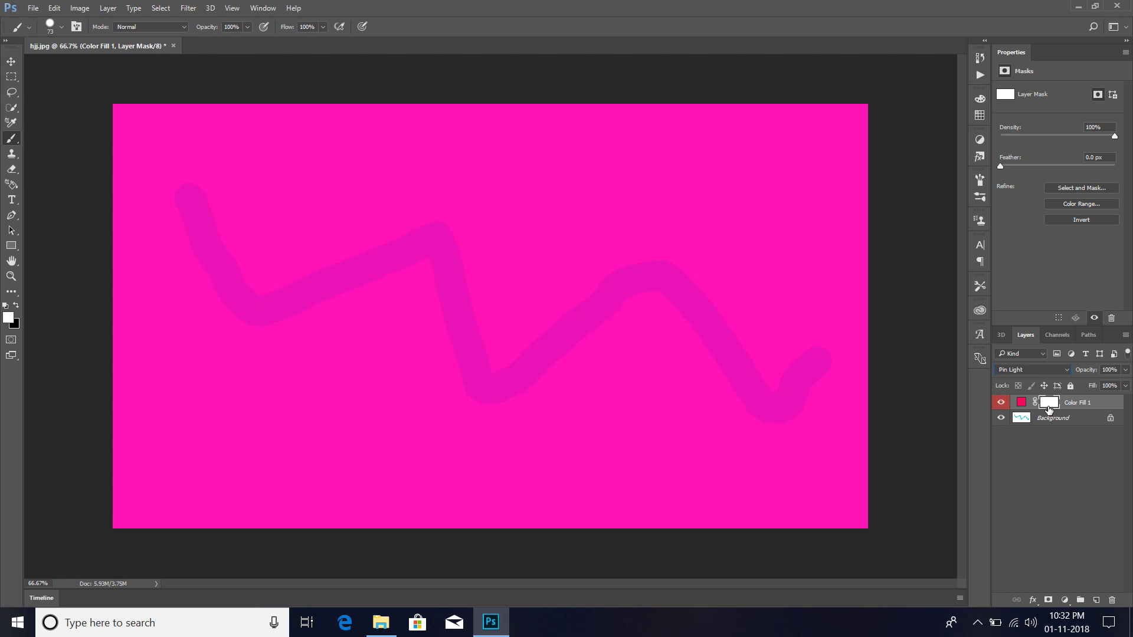
{"action": "key", "text": "Down"}
{"action": "key", "text": "Down"}
{"action": "key", "text": "Down"}
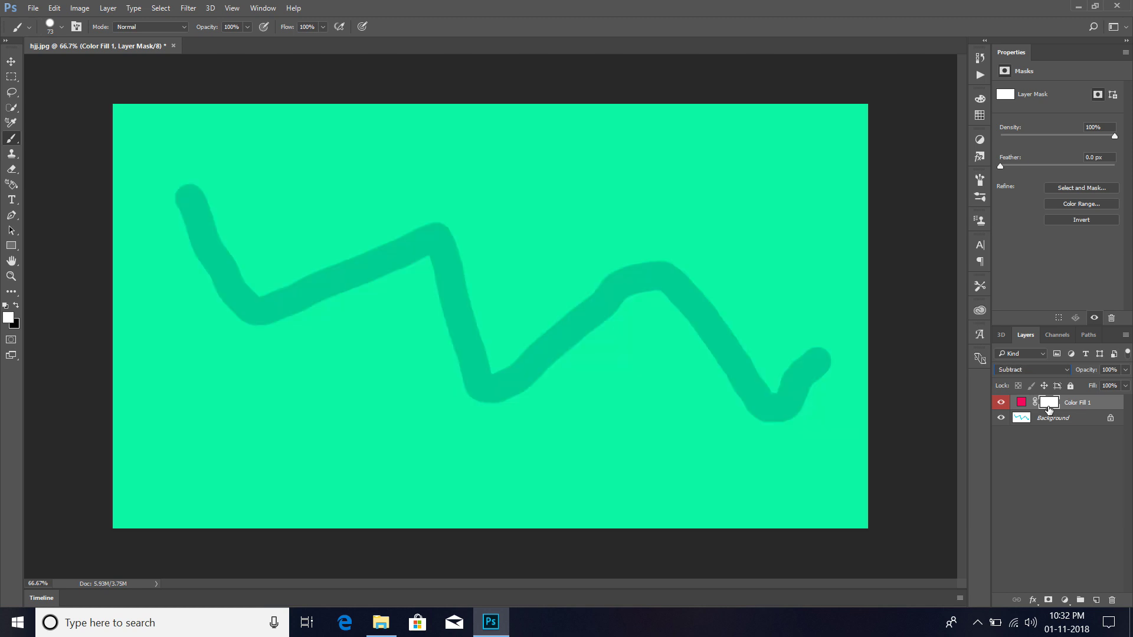
{"action": "key", "text": "Down"}
{"action": "key", "text": "Down"}
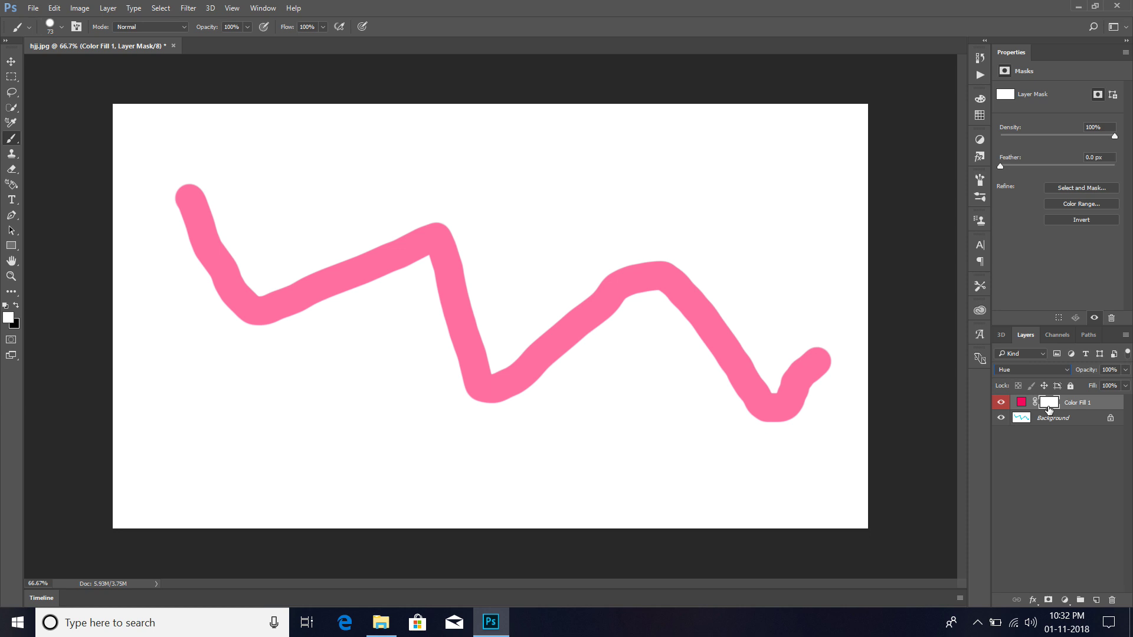
{"action": "left_click", "coordinate": [1057, 370]}
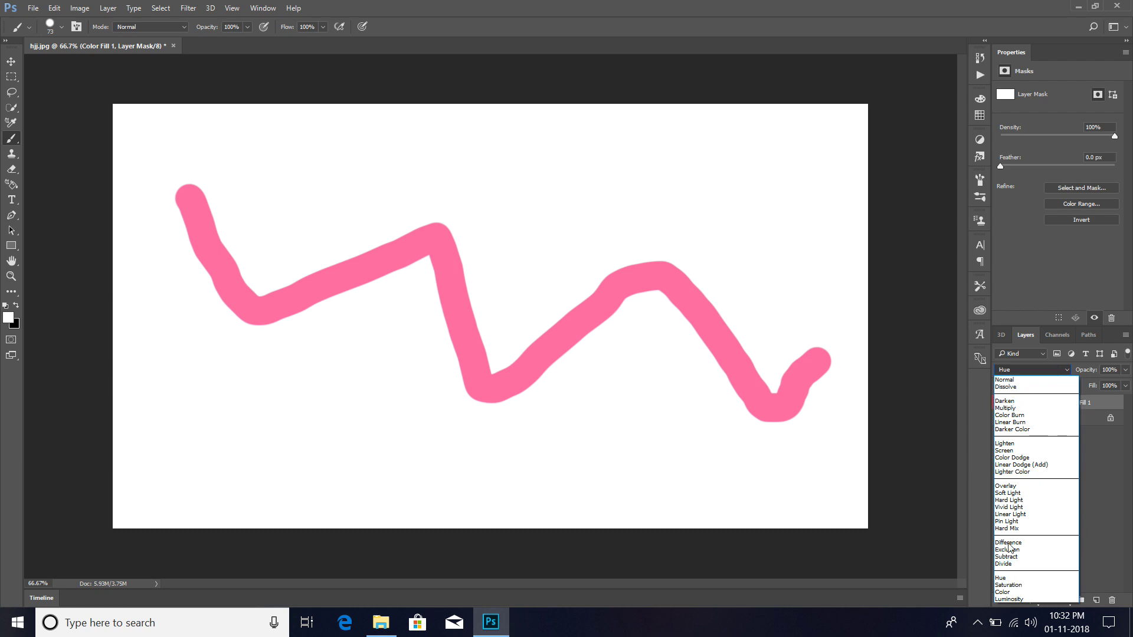
{"action": "left_click", "coordinate": [1066, 371]}
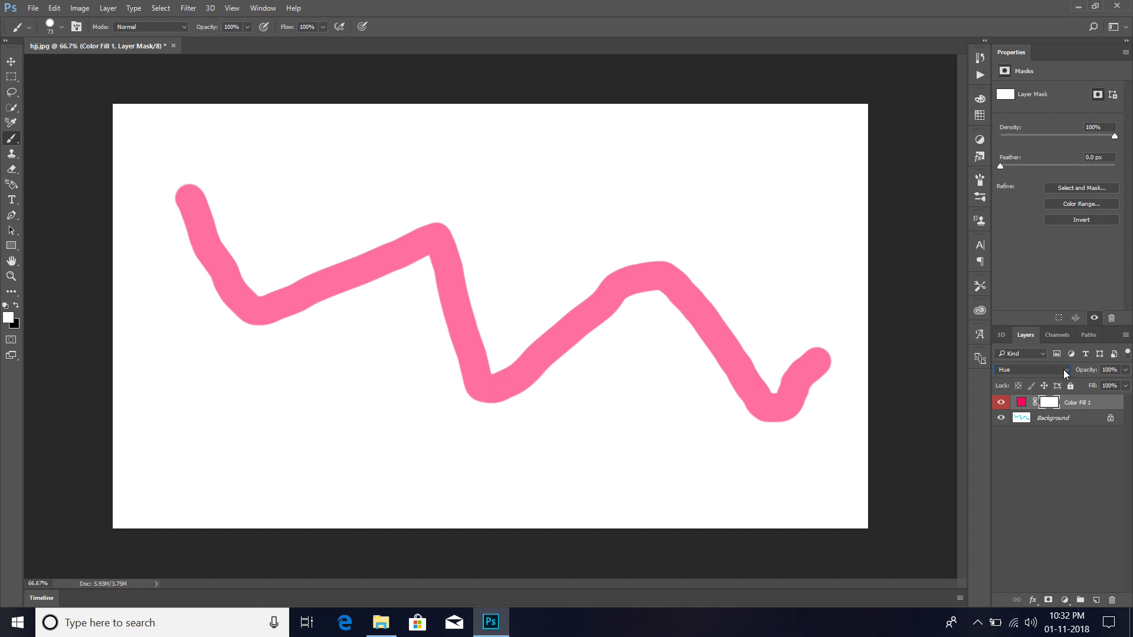
{"action": "left_click", "coordinate": [1065, 370]}
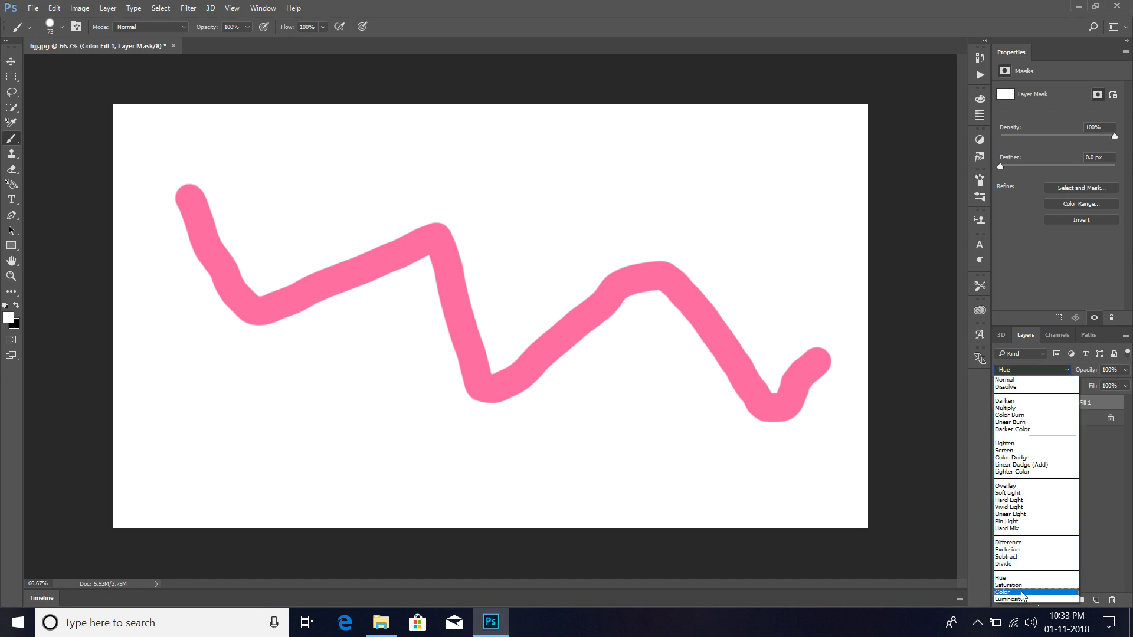
{"action": "left_click", "coordinate": [1009, 599]}
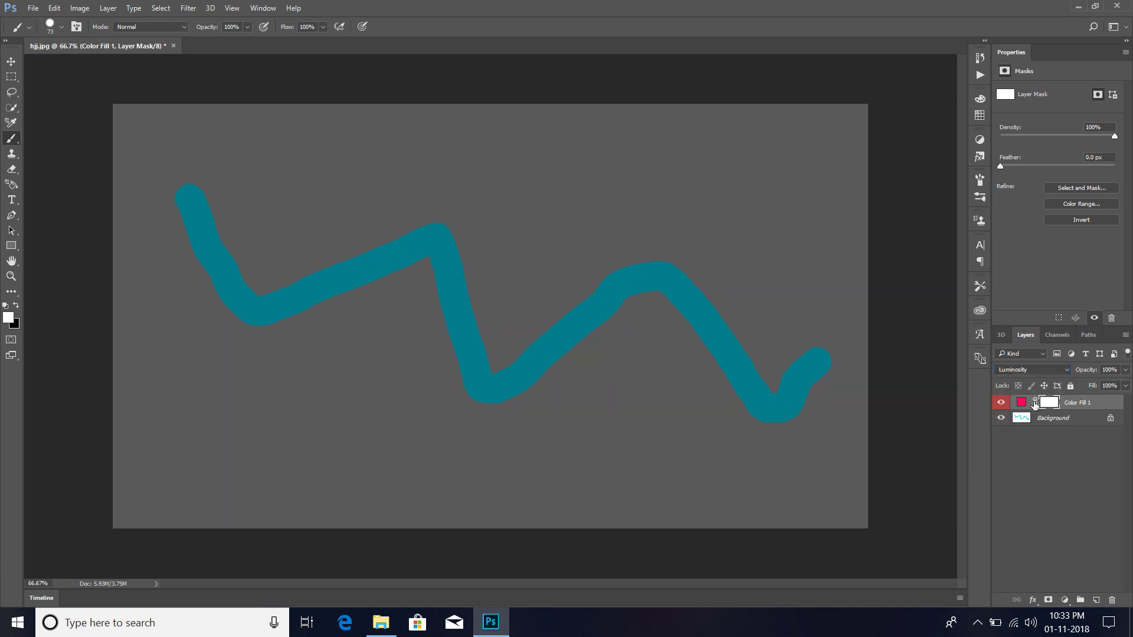
{"action": "left_click", "coordinate": [1045, 374]}
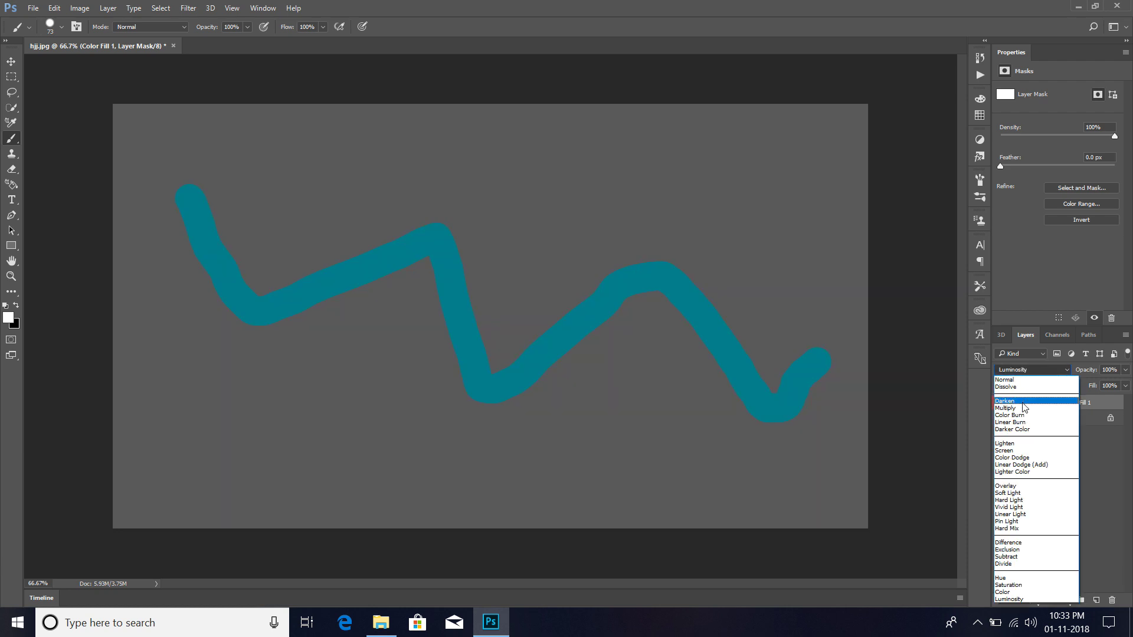
{"action": "left_click", "coordinate": [1022, 449]}
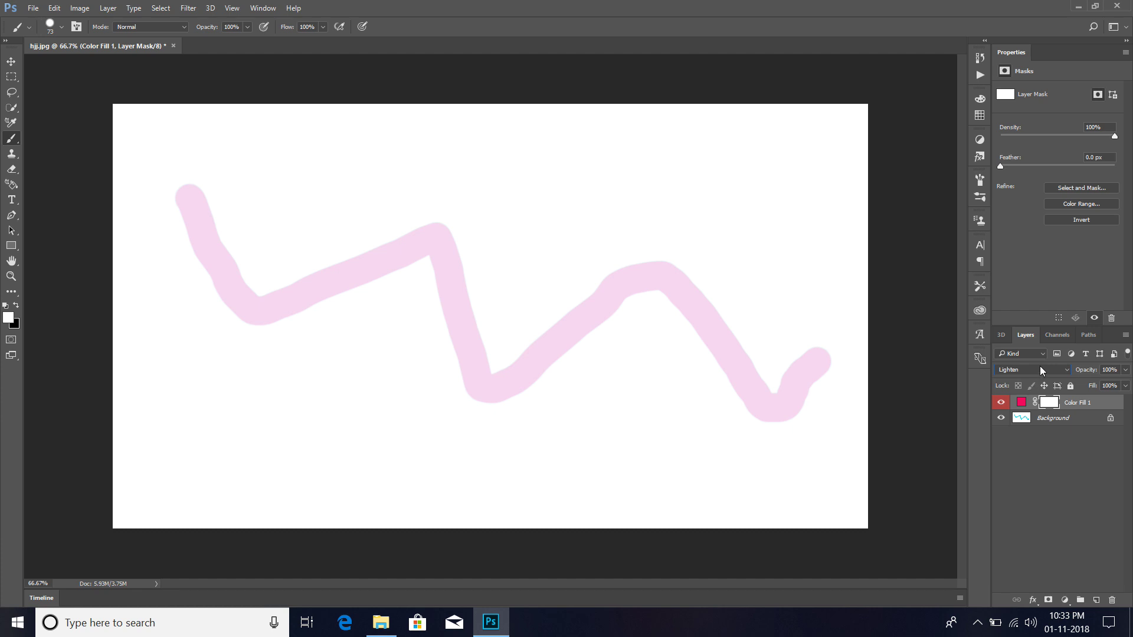
{"action": "key", "text": "Down"}
{"action": "key", "text": "Down"}
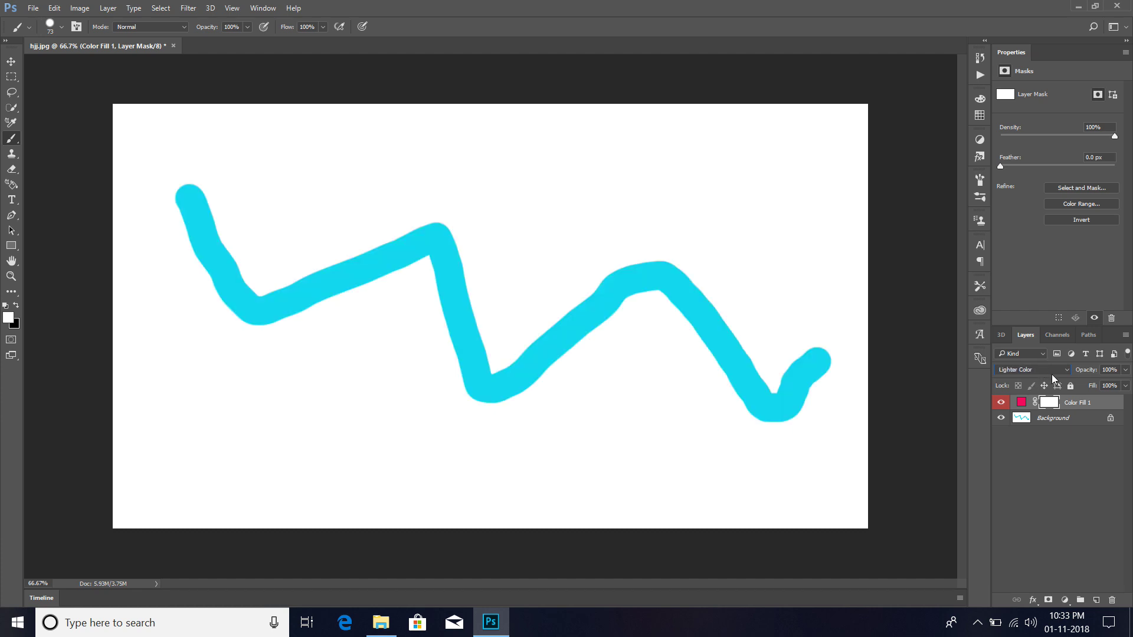
{"action": "key", "text": "Down"}
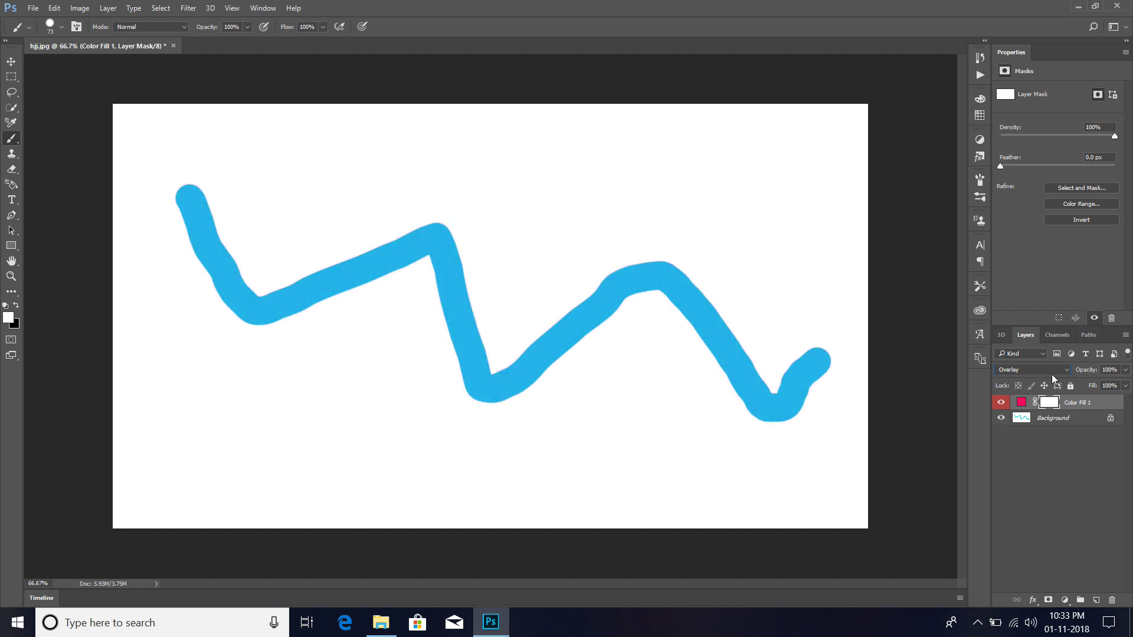
{"action": "left_click", "coordinate": [1021, 402]}
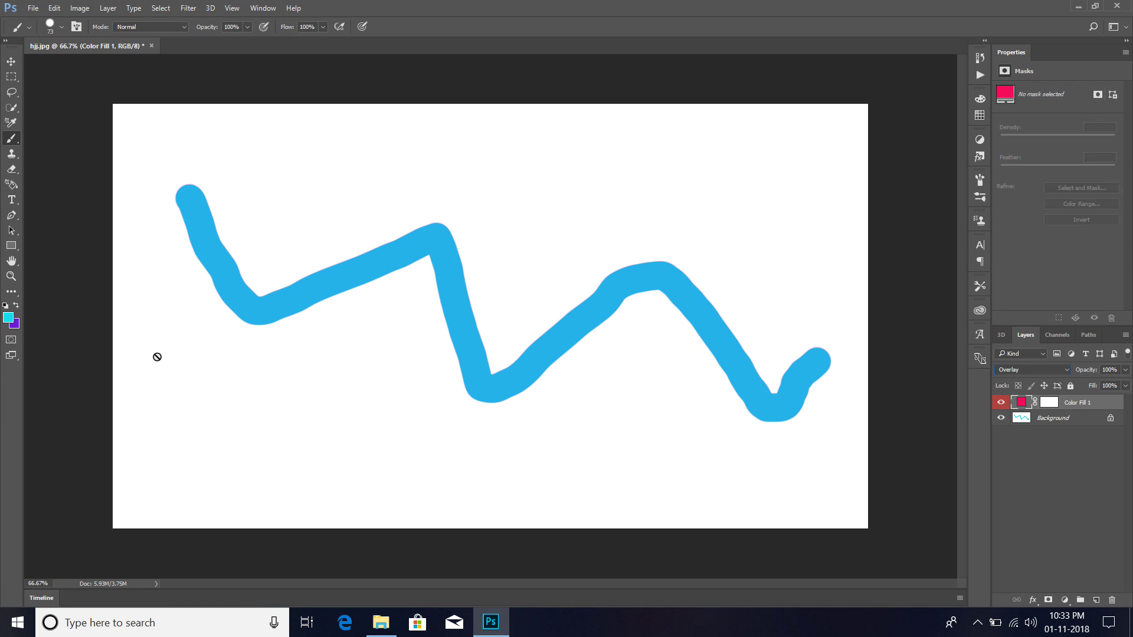
Pick a bright yellow for Color Fill 1 after trying dark and muted pink shades
{"action": "double_click", "coordinate": [1022, 402]}
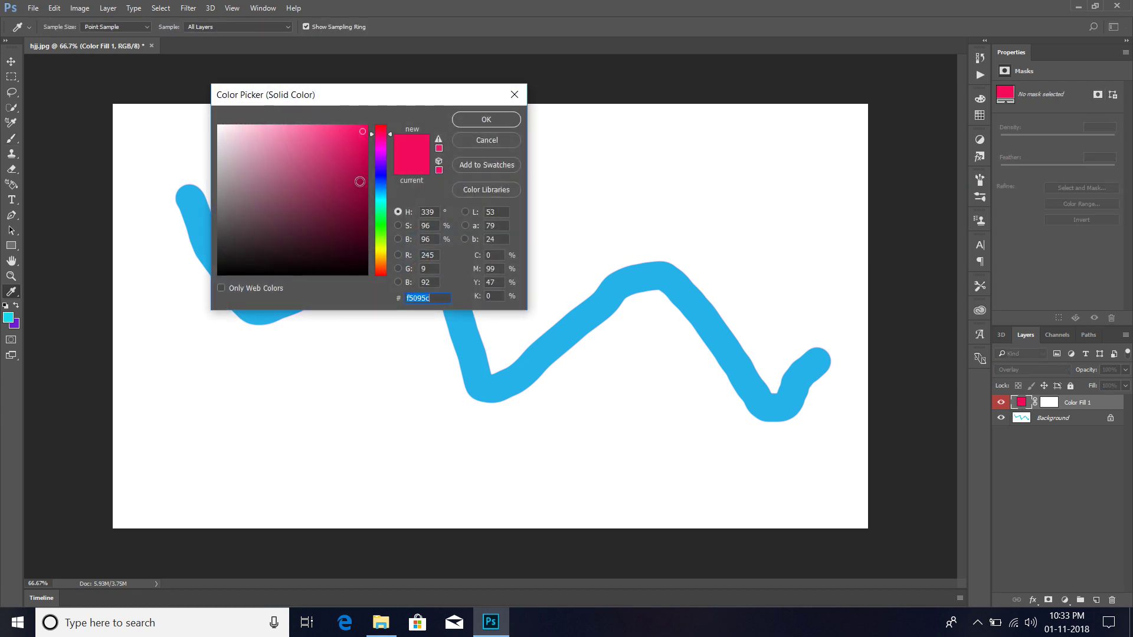
{"action": "left_click_drag", "start_coordinate": [362, 129], "coordinate": [382, 254]}
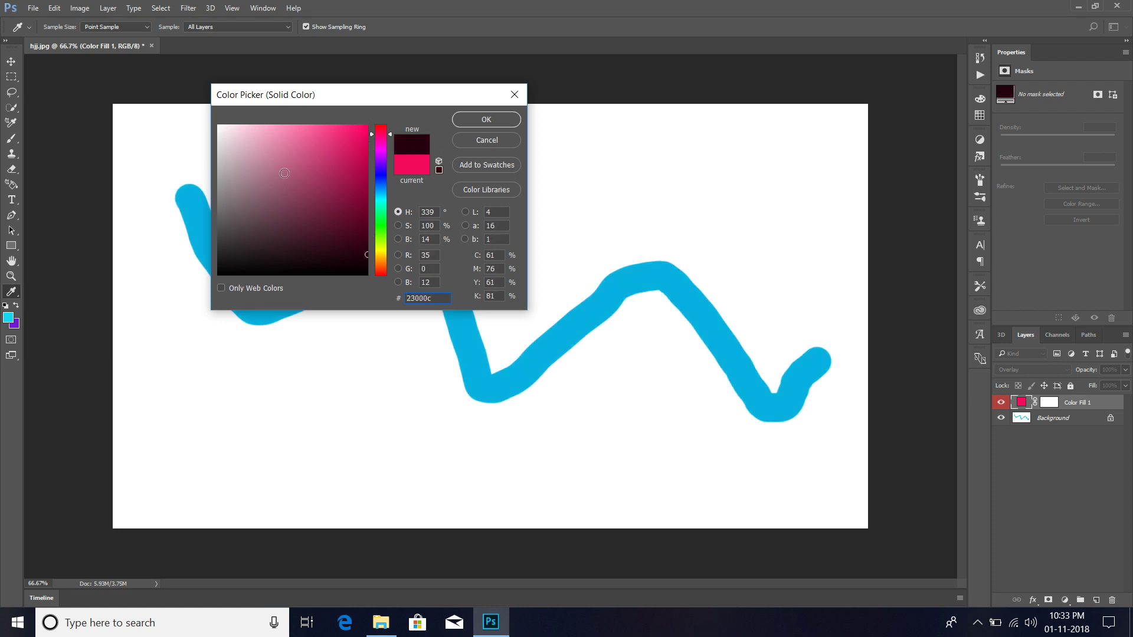
{"action": "left_click", "coordinate": [283, 172]}
{"action": "left_click", "coordinate": [384, 252]}
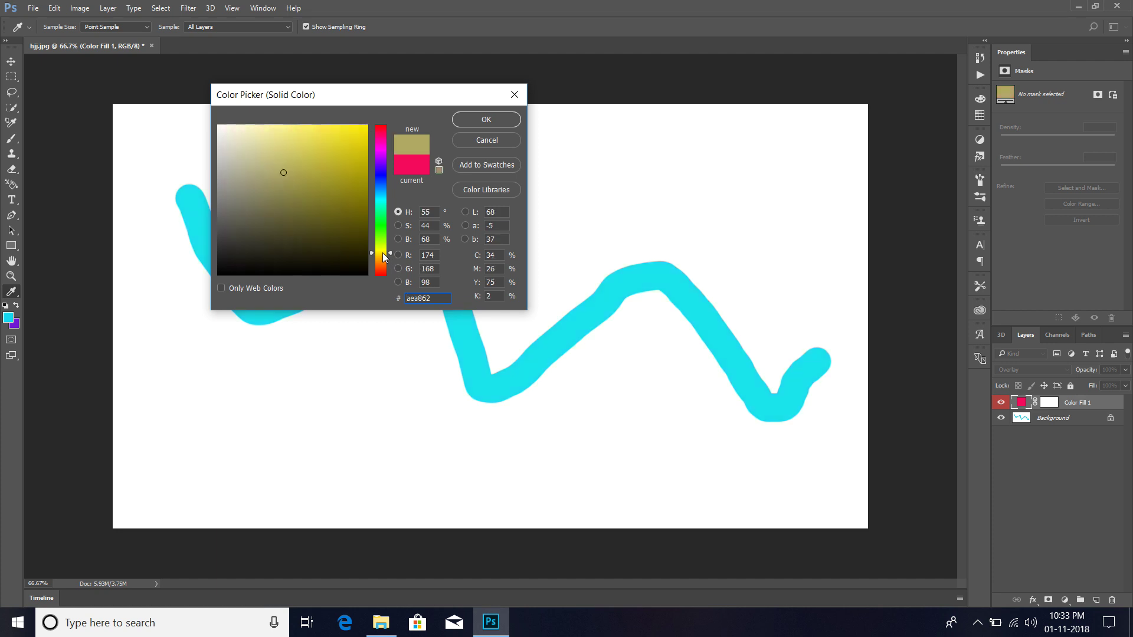
{"action": "left_click", "coordinate": [354, 145]}
{"action": "left_click", "coordinate": [489, 121]}
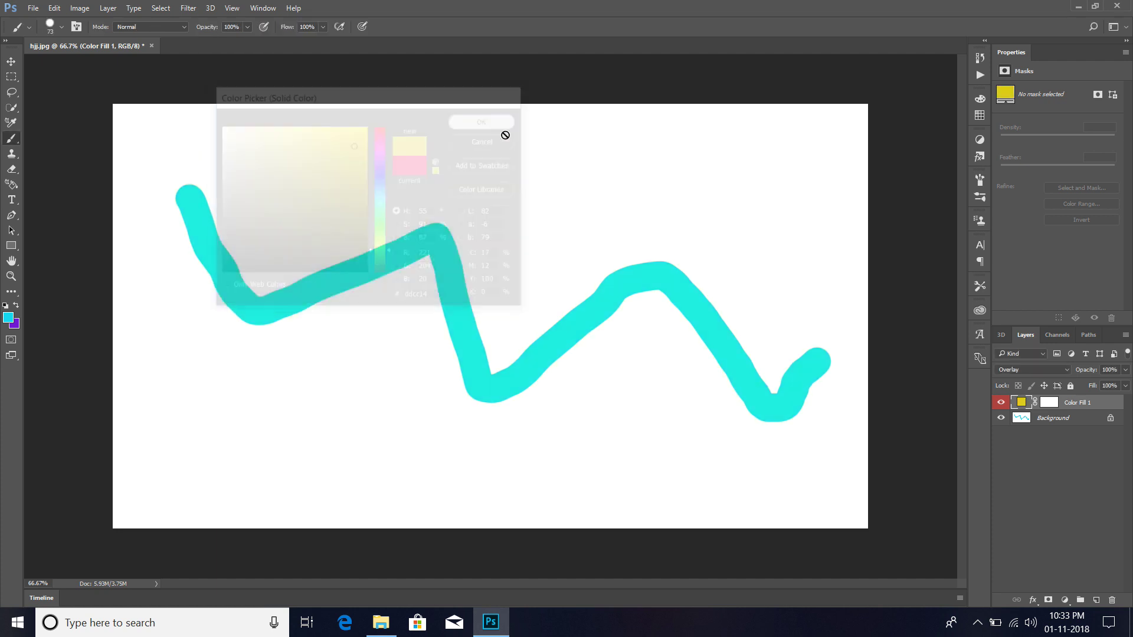
{"action": "left_click", "coordinate": [1054, 403]}
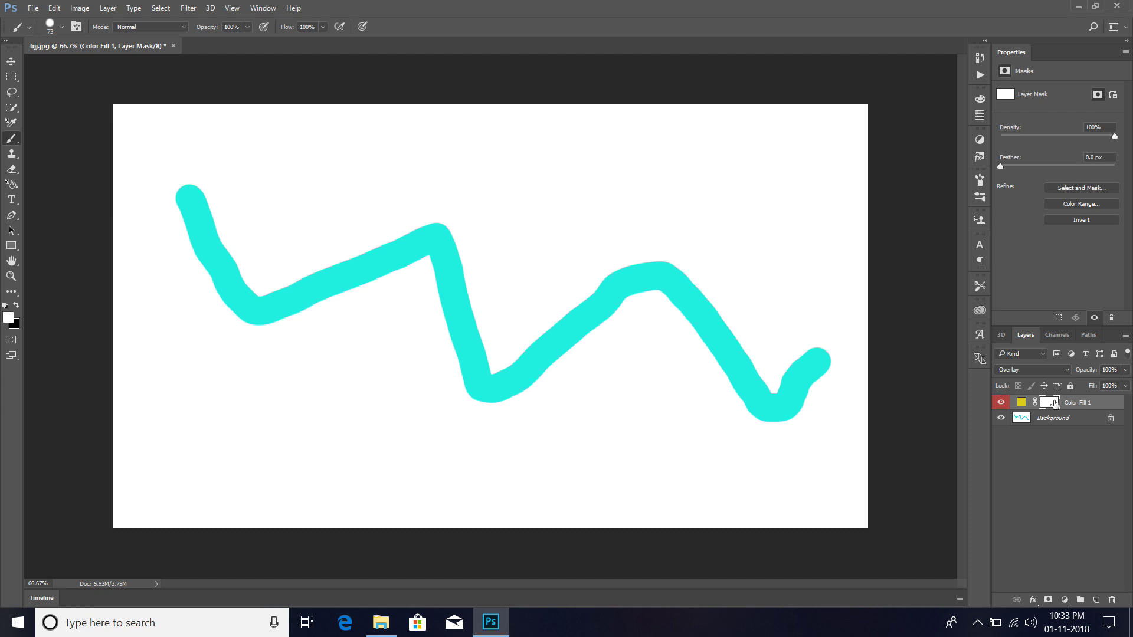
Set the yellow fill layer's blend mode to Dissolve and scroll down through the modes
{"action": "left_click", "coordinate": [1047, 369]}
{"action": "left_click", "coordinate": [1024, 383]}
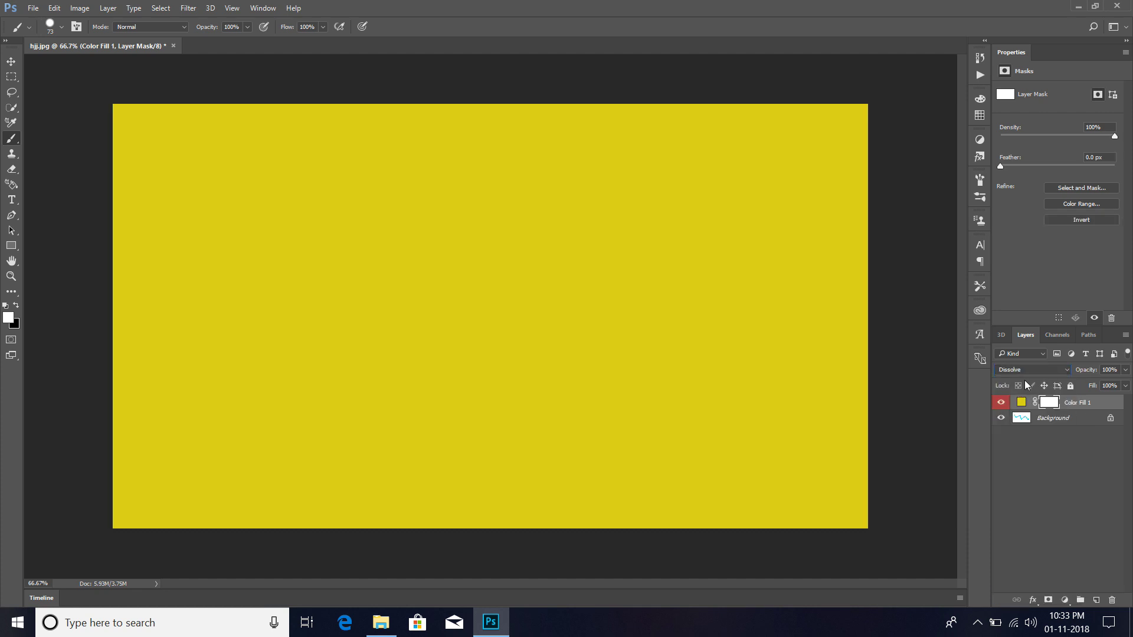
{"action": "scroll", "coordinate": [1051, 371], "scroll_direction": "down", "scroll_amount": 1}
{"action": "scroll", "coordinate": [1051, 372], "scroll_direction": "down", "scroll_amount": 1}
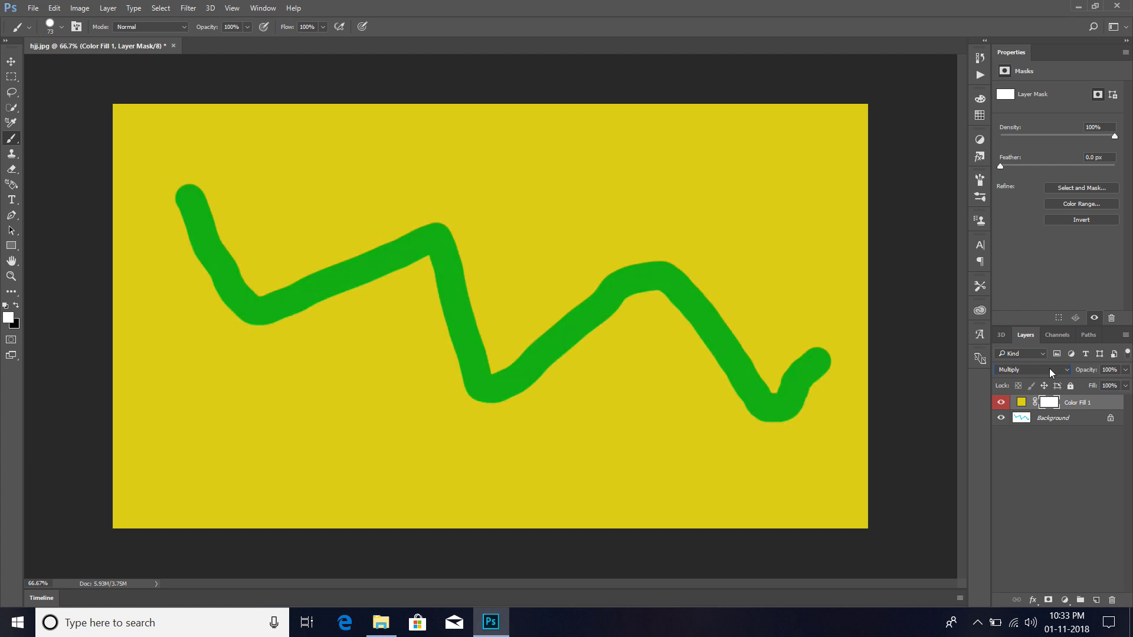
{"action": "scroll", "coordinate": [1050, 372], "scroll_direction": "down", "scroll_amount": 1}
{"action": "scroll", "coordinate": [1050, 371], "scroll_direction": "down", "scroll_amount": 1}
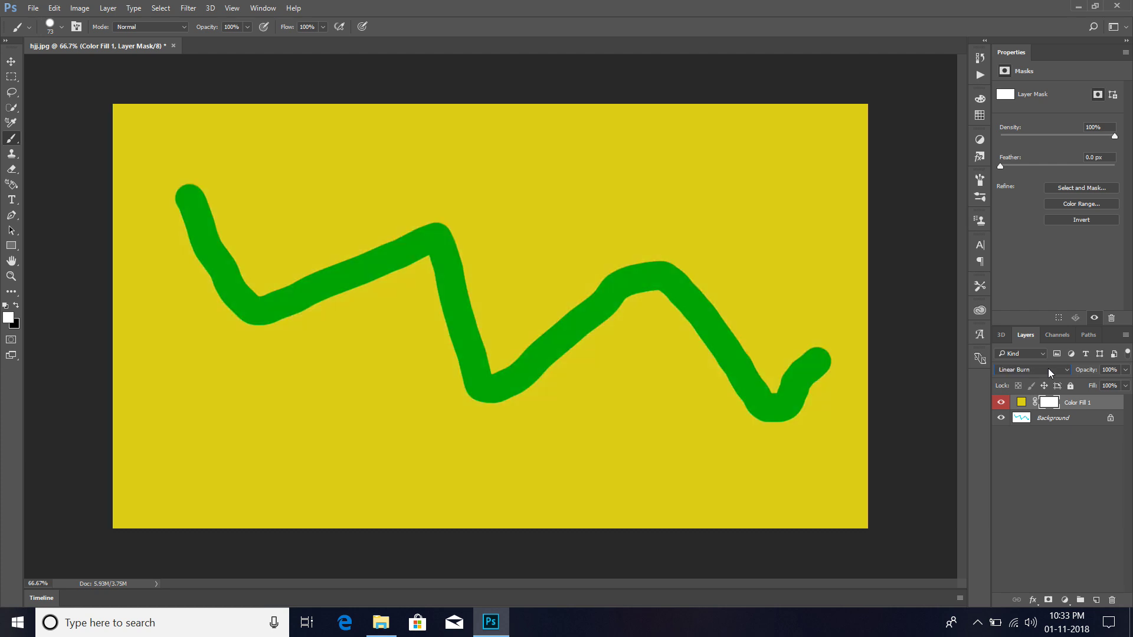
{"action": "scroll", "coordinate": [1050, 371], "scroll_direction": "down", "scroll_amount": 1}
{"action": "scroll", "coordinate": [1050, 372], "scroll_direction": "down", "scroll_amount": 1}
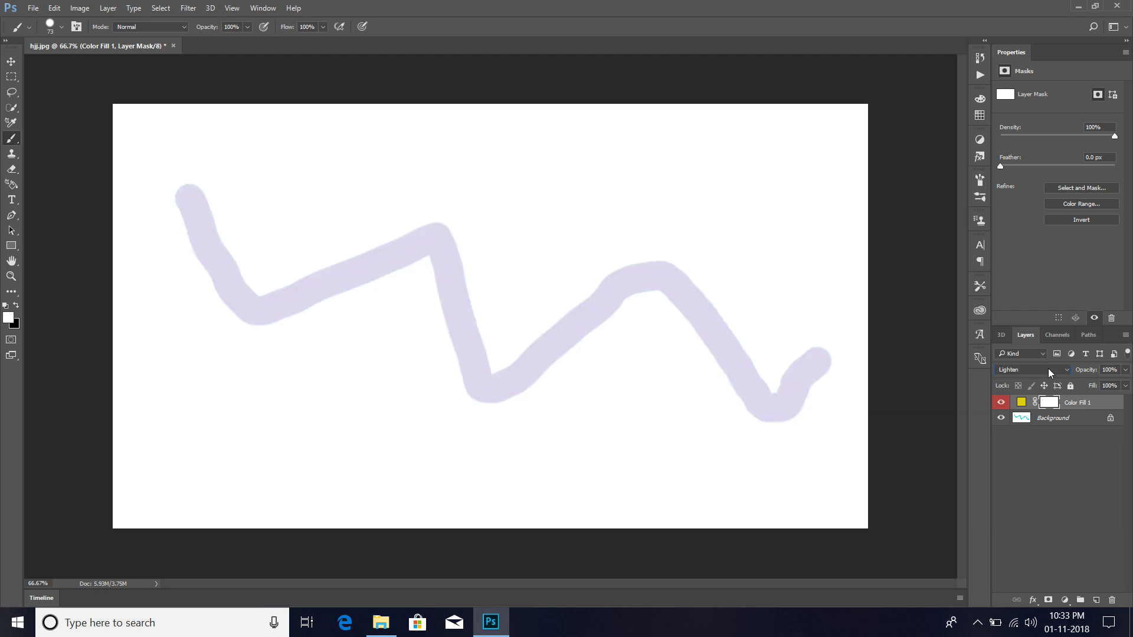
{"action": "scroll", "coordinate": [1050, 371], "scroll_direction": "down", "scroll_amount": 1}
{"action": "scroll", "coordinate": [1050, 372], "scroll_direction": "down", "scroll_amount": 1}
{"action": "scroll", "coordinate": [1050, 372], "scroll_direction": "down", "scroll_amount": 1}
{"action": "scroll", "coordinate": [1050, 372], "scroll_direction": "down", "scroll_amount": 1}
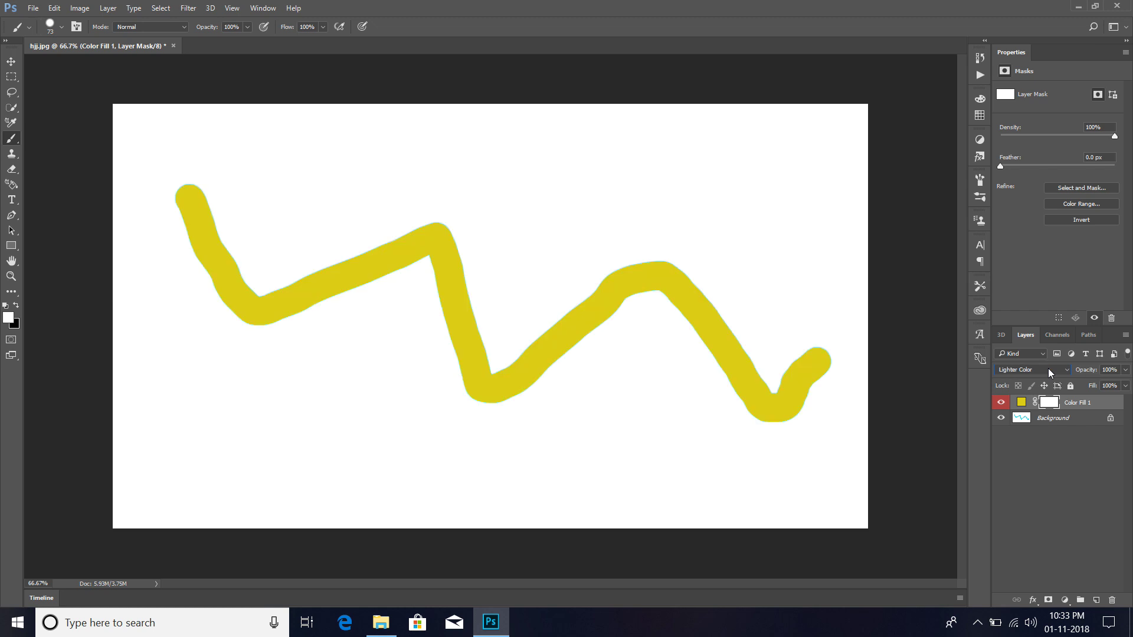
Scroll on to Luminosity and back, leaving the fill layer blended in Hue
{"action": "scroll", "coordinate": [1050, 372], "scroll_direction": "down", "scroll_amount": 1}
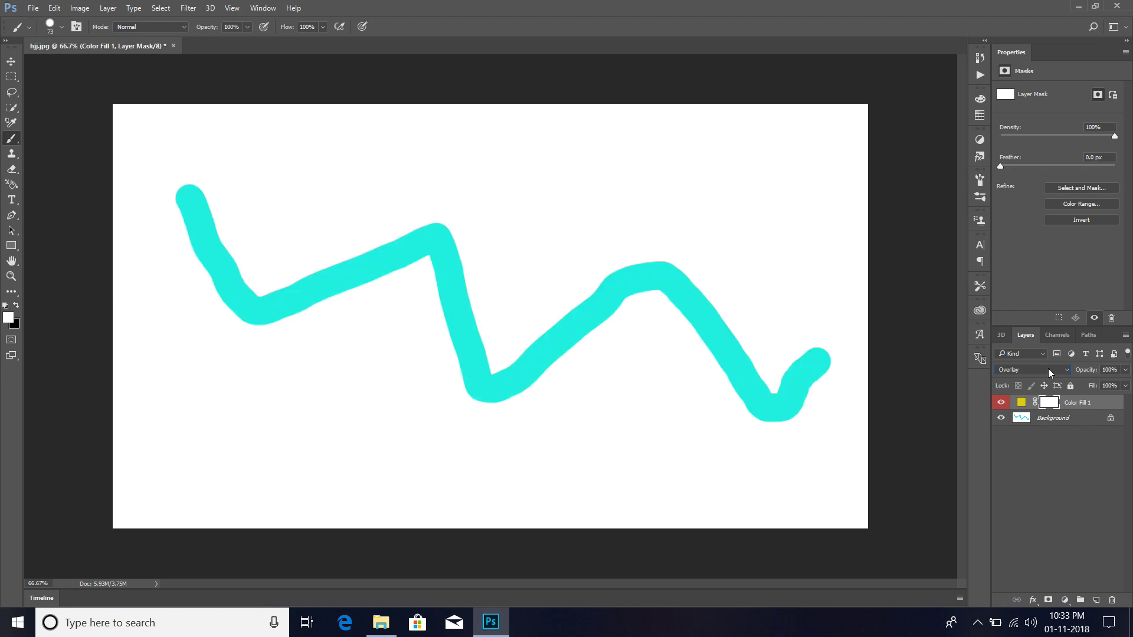
{"action": "scroll", "coordinate": [1050, 372], "scroll_direction": "down", "scroll_amount": 1}
{"action": "scroll", "coordinate": [1051, 372], "scroll_direction": "down", "scroll_amount": 1}
{"action": "scroll", "coordinate": [1050, 372], "scroll_direction": "down", "scroll_amount": 2}
{"action": "scroll", "coordinate": [1050, 372], "scroll_direction": "down", "scroll_amount": 1}
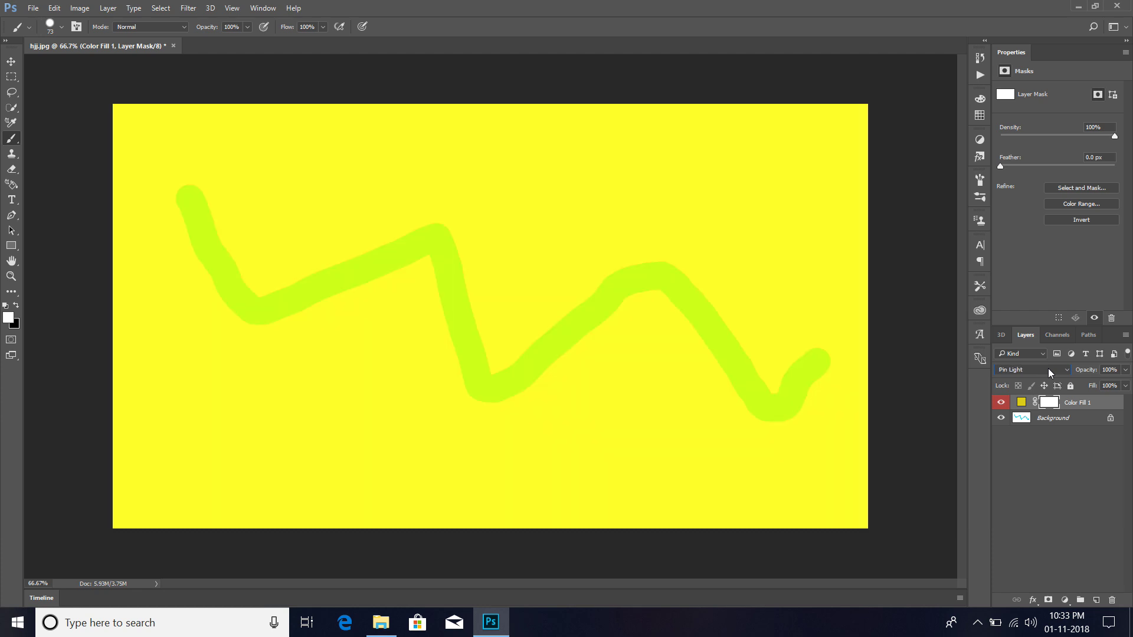
{"action": "scroll", "coordinate": [1050, 373], "scroll_direction": "down", "scroll_amount": 1}
{"action": "scroll", "coordinate": [1050, 372], "scroll_direction": "down", "scroll_amount": 1}
{"action": "scroll", "coordinate": [1050, 372], "scroll_direction": "down", "scroll_amount": 3}
{"action": "scroll", "coordinate": [1050, 372], "scroll_direction": "down", "scroll_amount": 1}
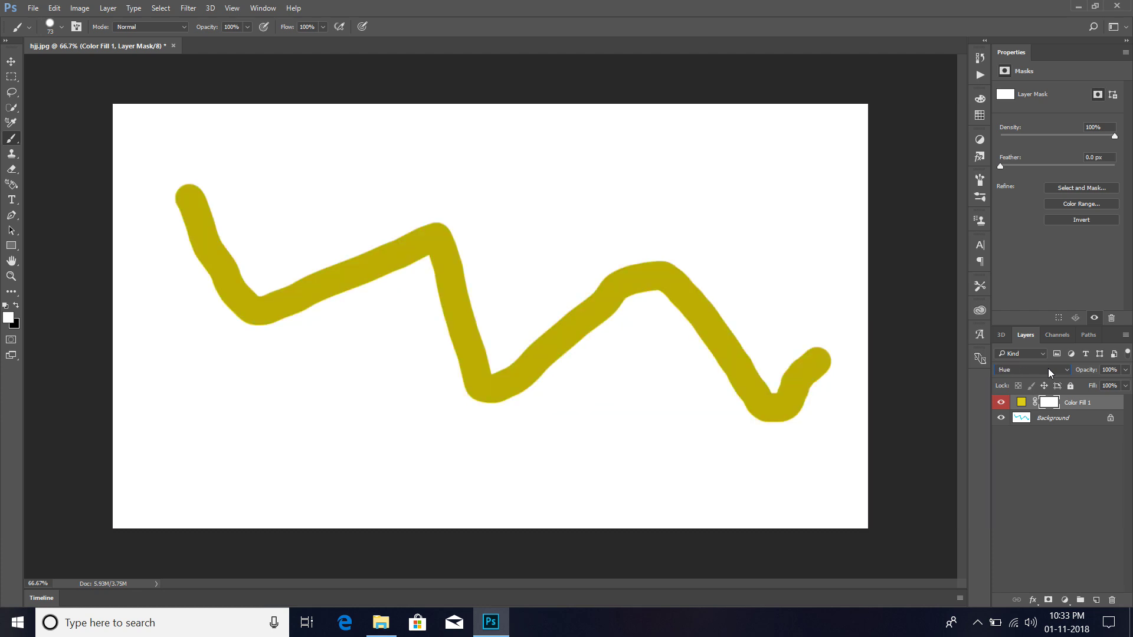
{"action": "scroll", "coordinate": [1050, 372], "scroll_direction": "down", "scroll_amount": 2}
{"action": "scroll", "coordinate": [1050, 372], "scroll_direction": "down", "scroll_amount": 1}
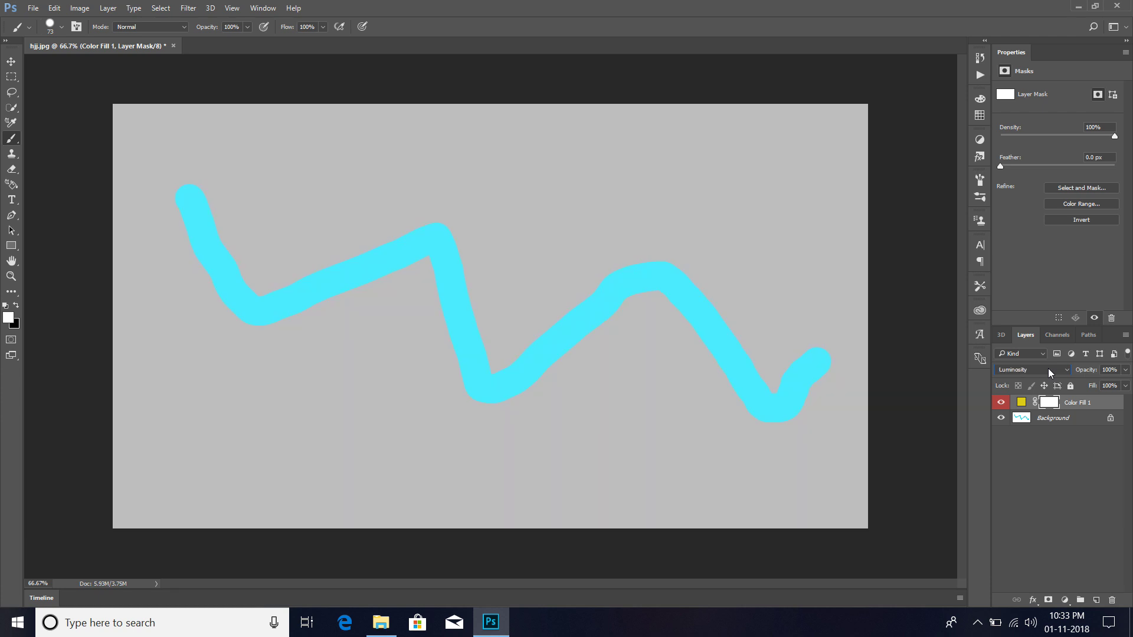
{"action": "scroll", "coordinate": [1050, 372], "scroll_direction": "up", "scroll_amount": 1}
{"action": "scroll", "coordinate": [1050, 372], "scroll_direction": "up", "scroll_amount": 1}
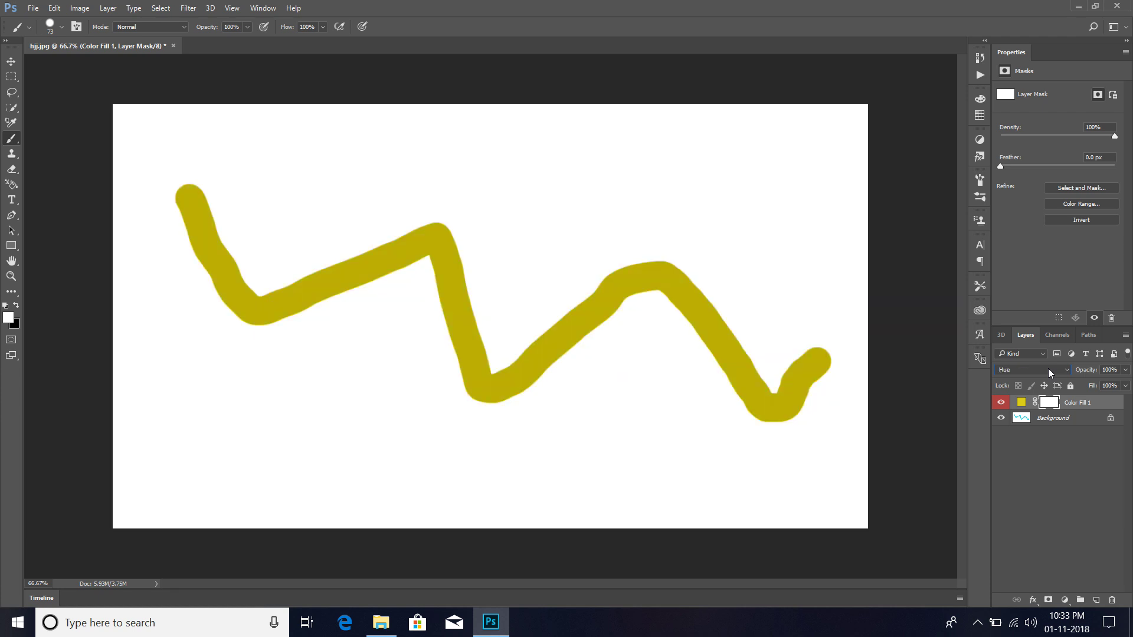
{"action": "scroll", "coordinate": [1050, 373], "scroll_direction": "up", "scroll_amount": 2}
{"action": "scroll", "coordinate": [1050, 373], "scroll_direction": "down", "scroll_amount": 1}
{"action": "left_click", "coordinate": [1050, 372]}
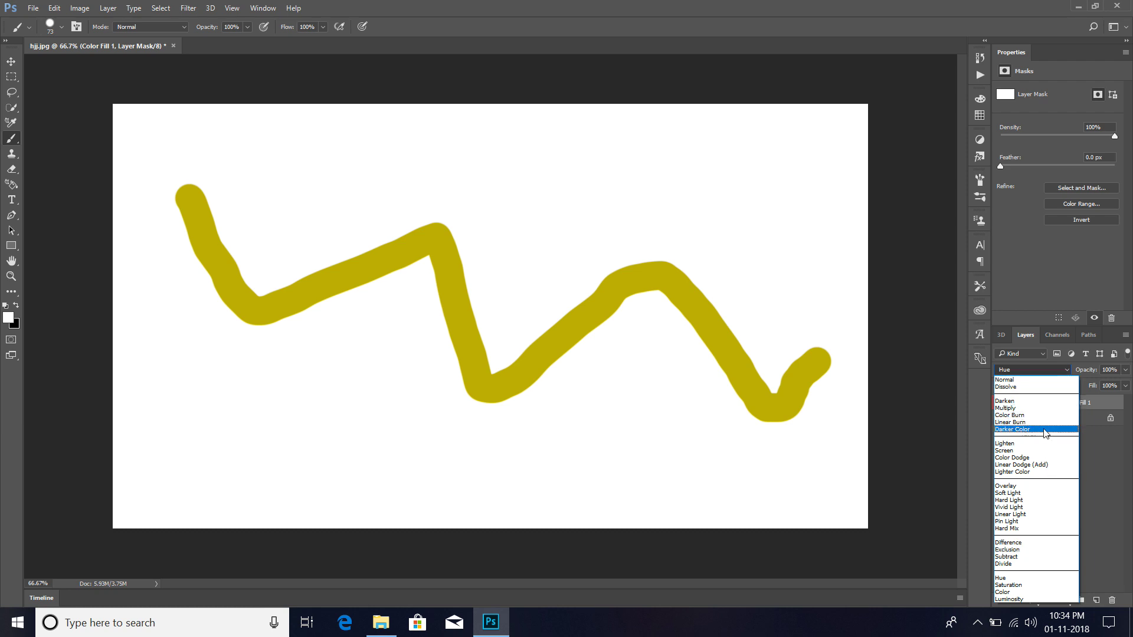
{"action": "left_click", "coordinate": [1067, 367]}
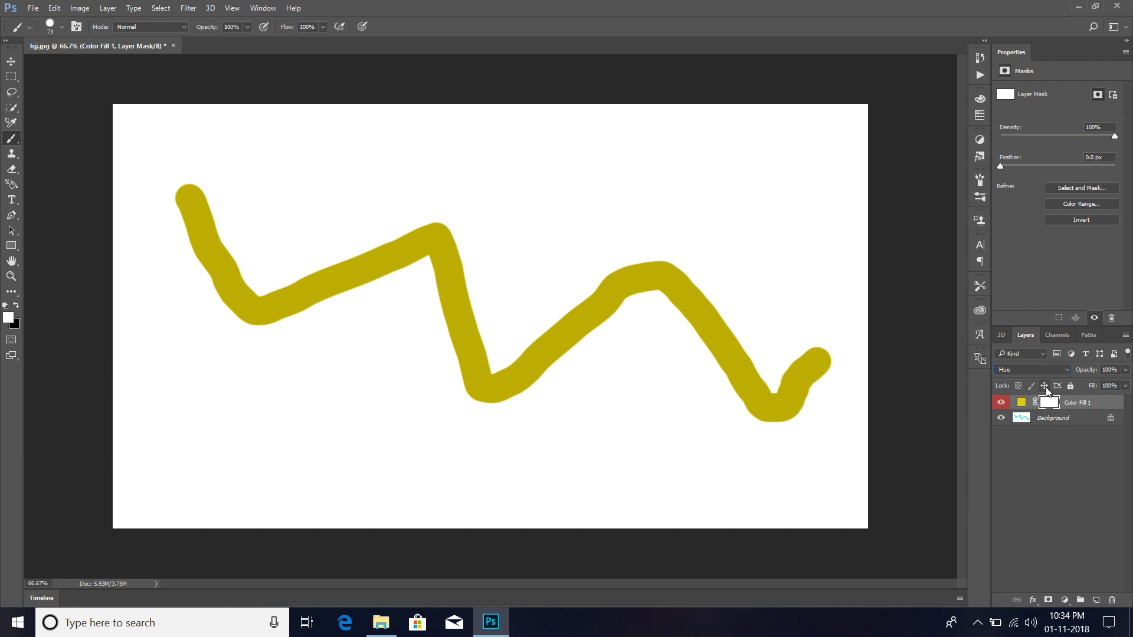
{"action": "left_click", "coordinate": [1021, 402]}
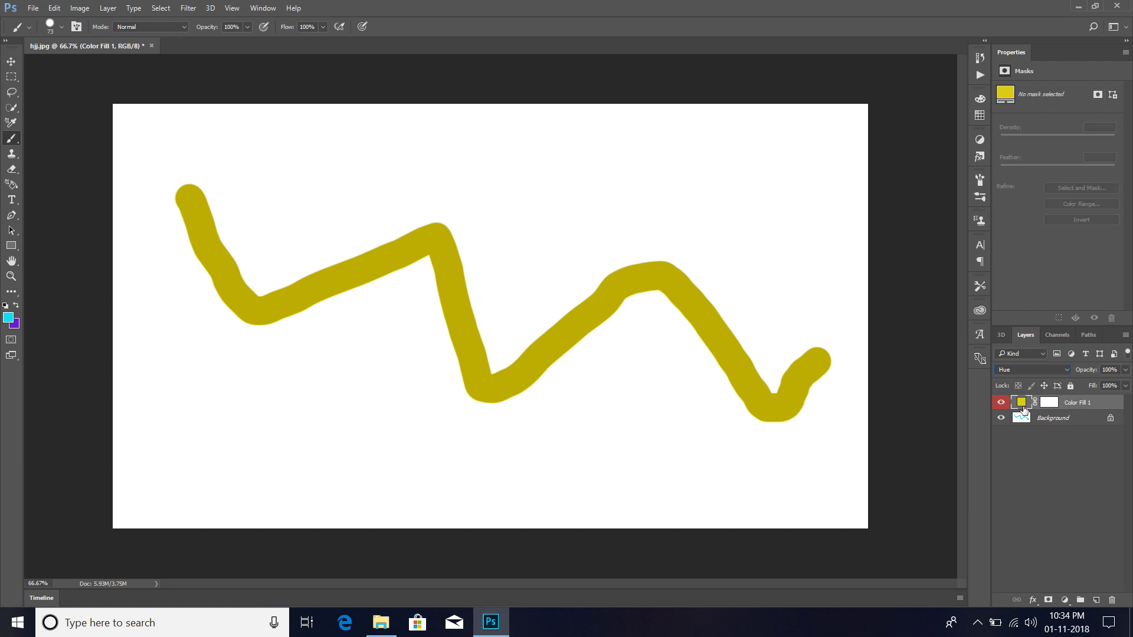
{"action": "double_click", "coordinate": [1022, 405]}
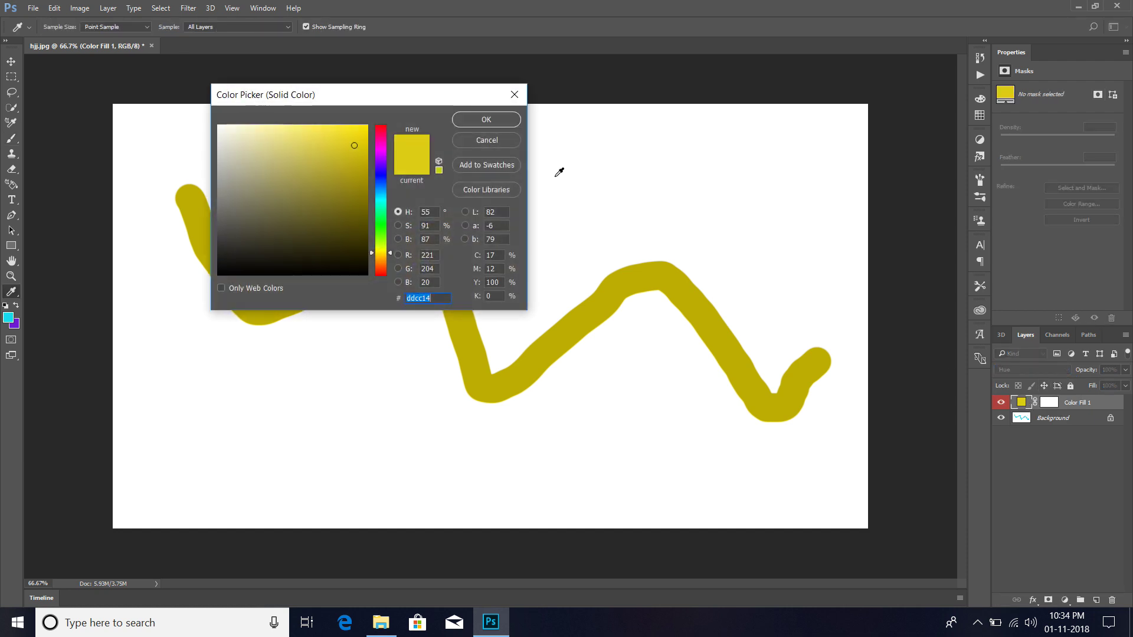
{"action": "left_click", "coordinate": [515, 95]}
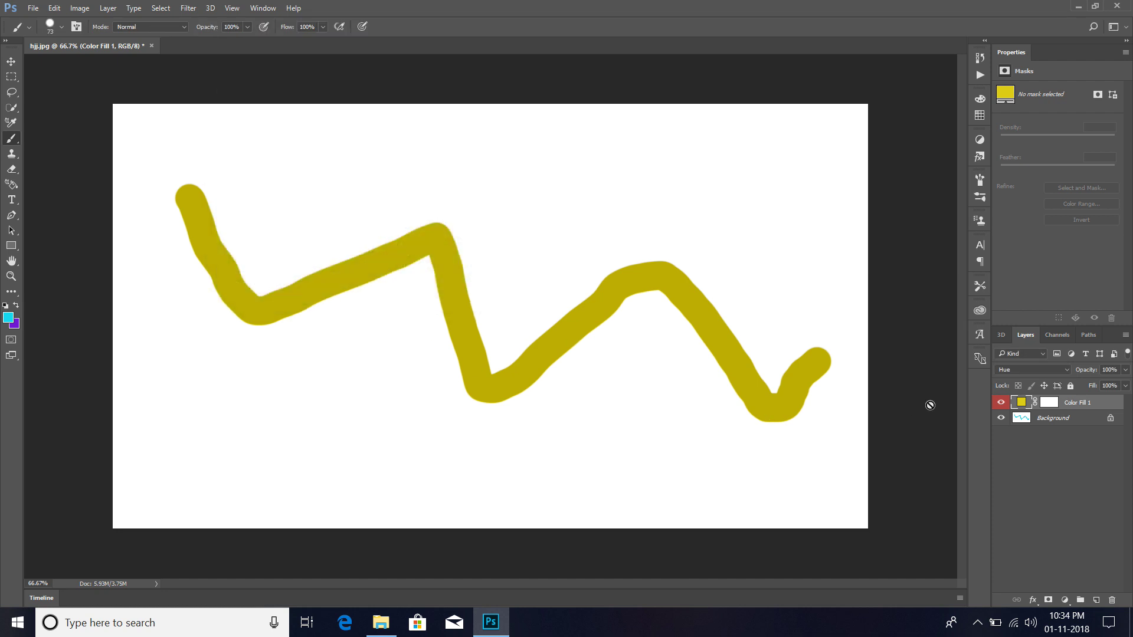
{"action": "left_click", "coordinate": [1052, 370]}
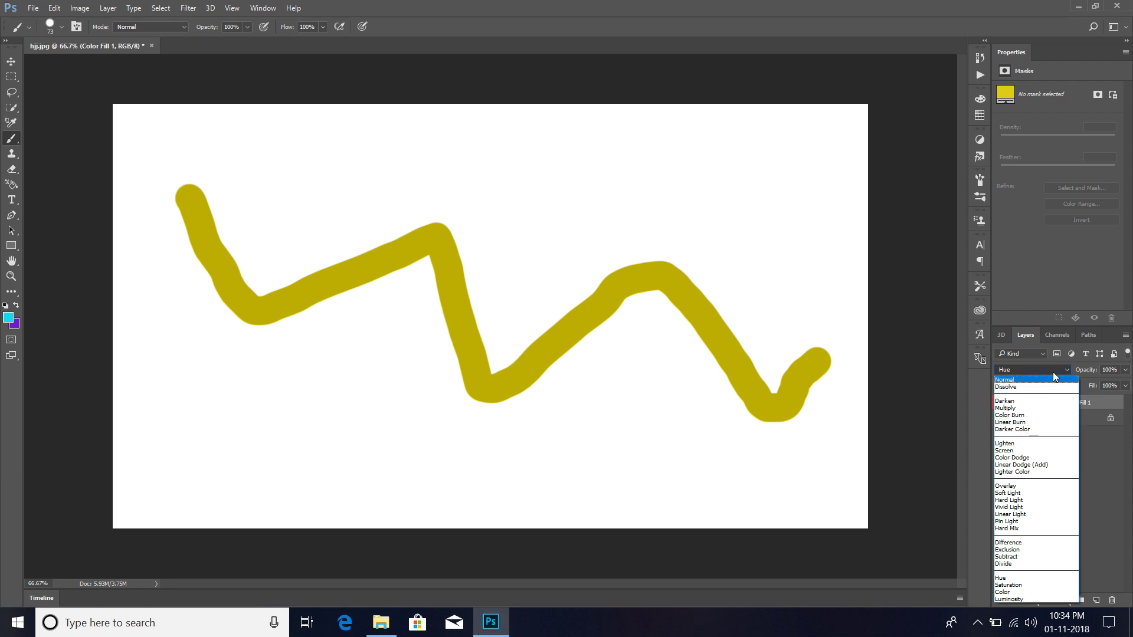
{"action": "left_click", "coordinate": [1053, 372]}
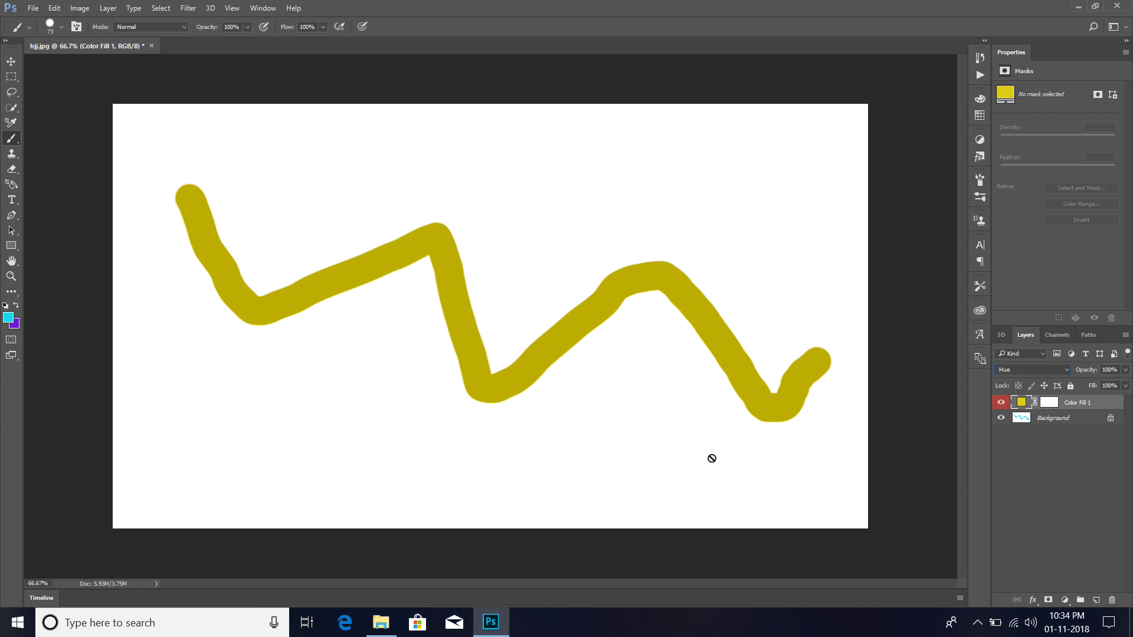
Select the Background layer, then toggle Color Fill 1's visibility off, on and off again
{"action": "left_click", "coordinate": [1023, 420]}
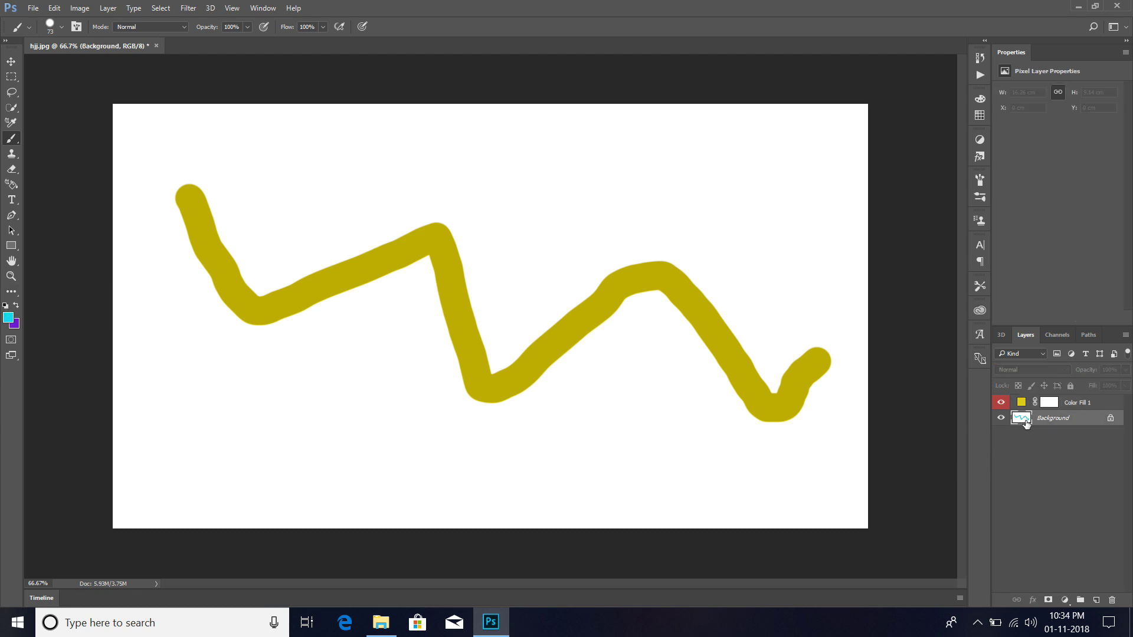
{"action": "double_click", "coordinate": [1027, 422]}
{"action": "left_click", "coordinate": [680, 171]}
{"action": "left_click", "coordinate": [1000, 404]}
{"action": "left_click", "coordinate": [1001, 403]}
{"action": "left_click", "coordinate": [1001, 403]}
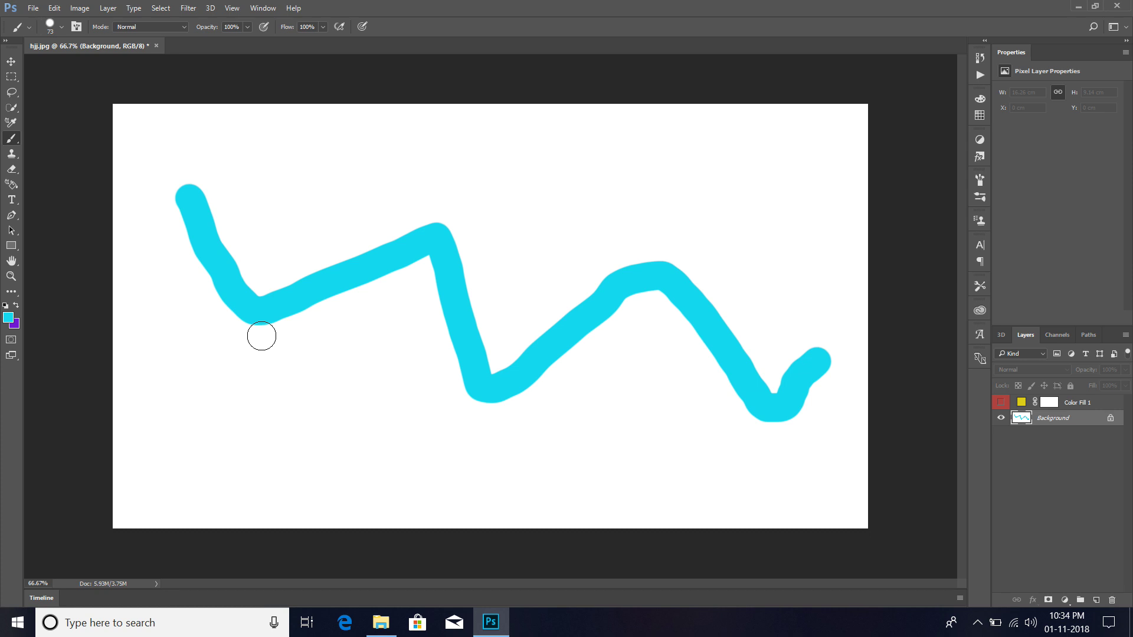